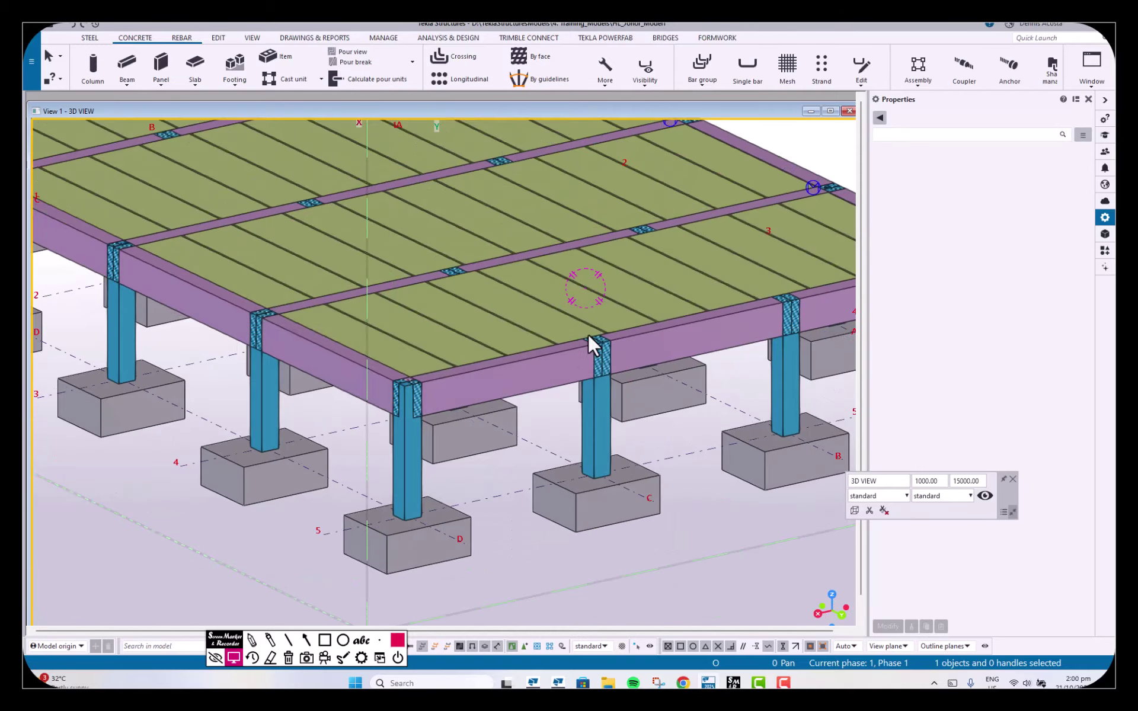
Step: Create a clip plane on the outer face of the grid 5 edge beam and move it inward to cut through the floor slabs
scroll(588, 333, down, 3)
middle_drag(589, 333, 450, 323)
ctrl+middle_drag(585, 302, 631, 303)
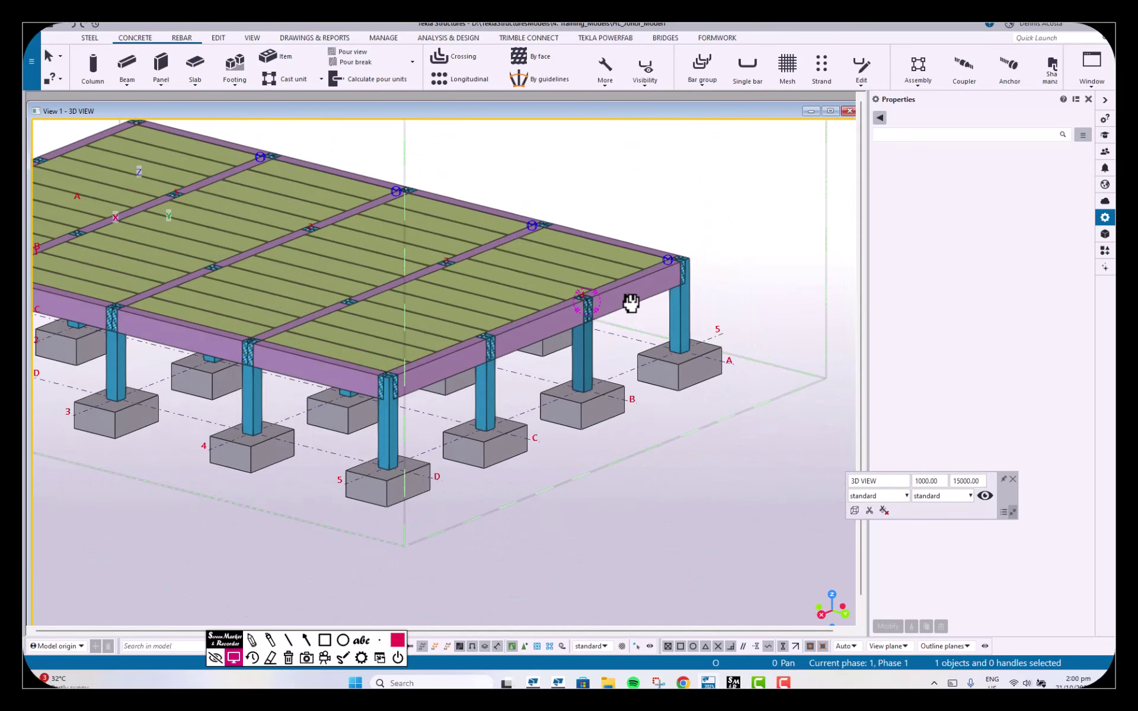
right_click(660, 198)
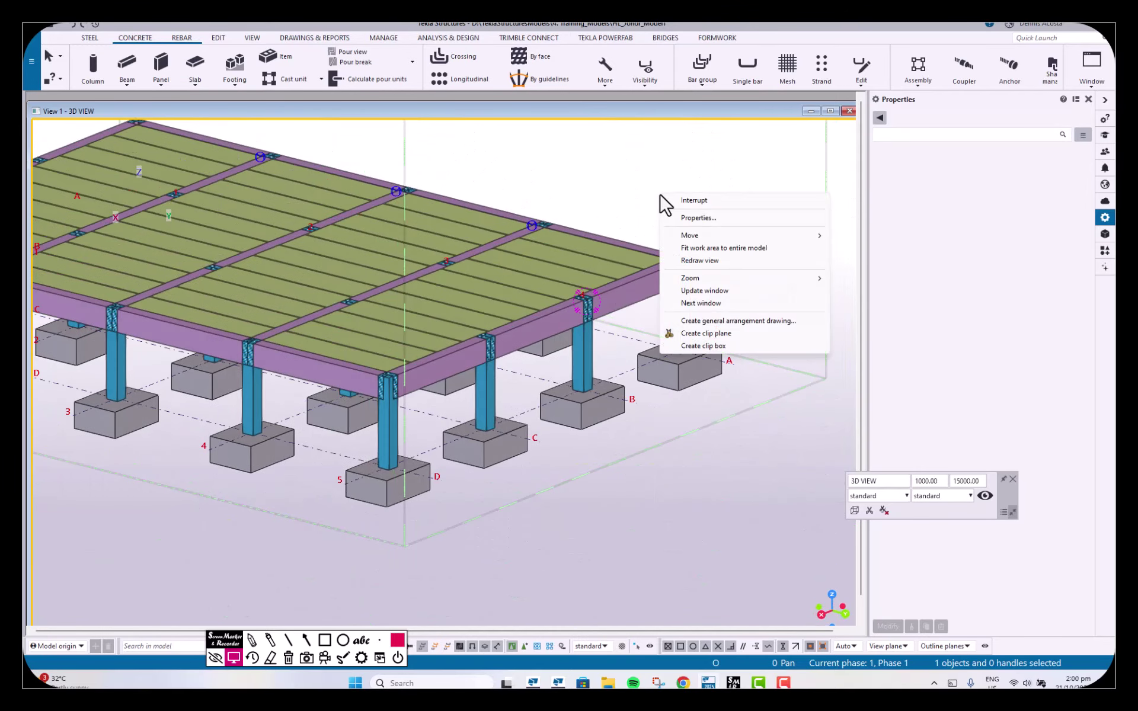
click(691, 333)
click(617, 305)
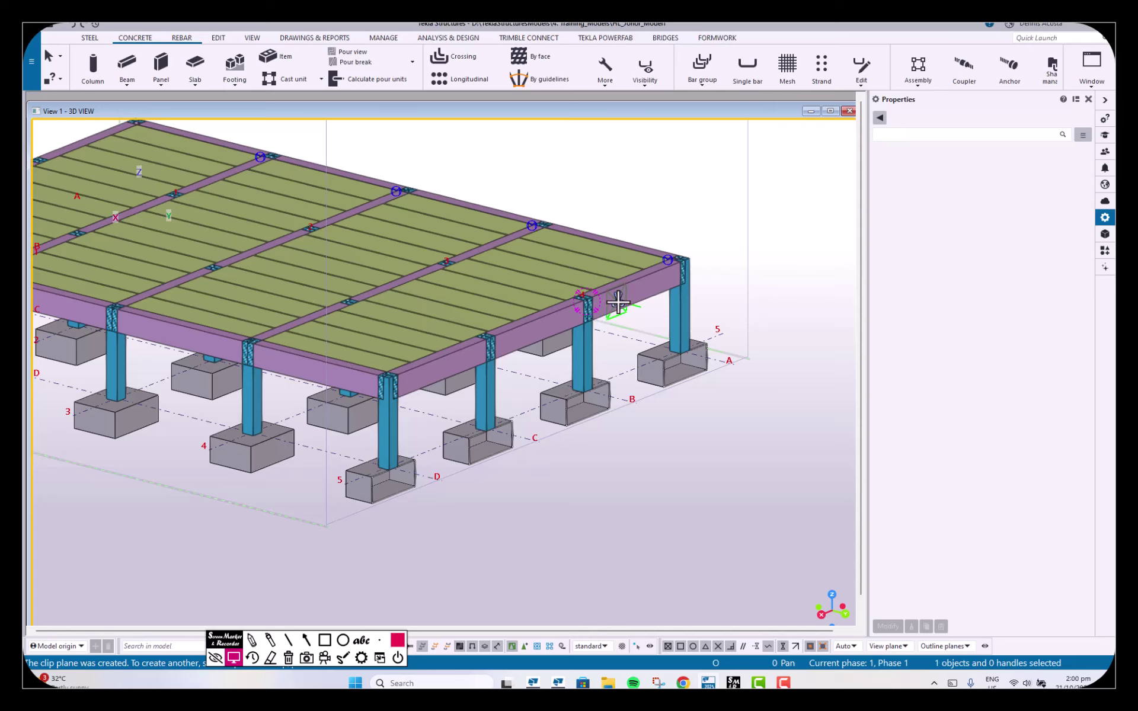
scroll(600, 295, up, 5)
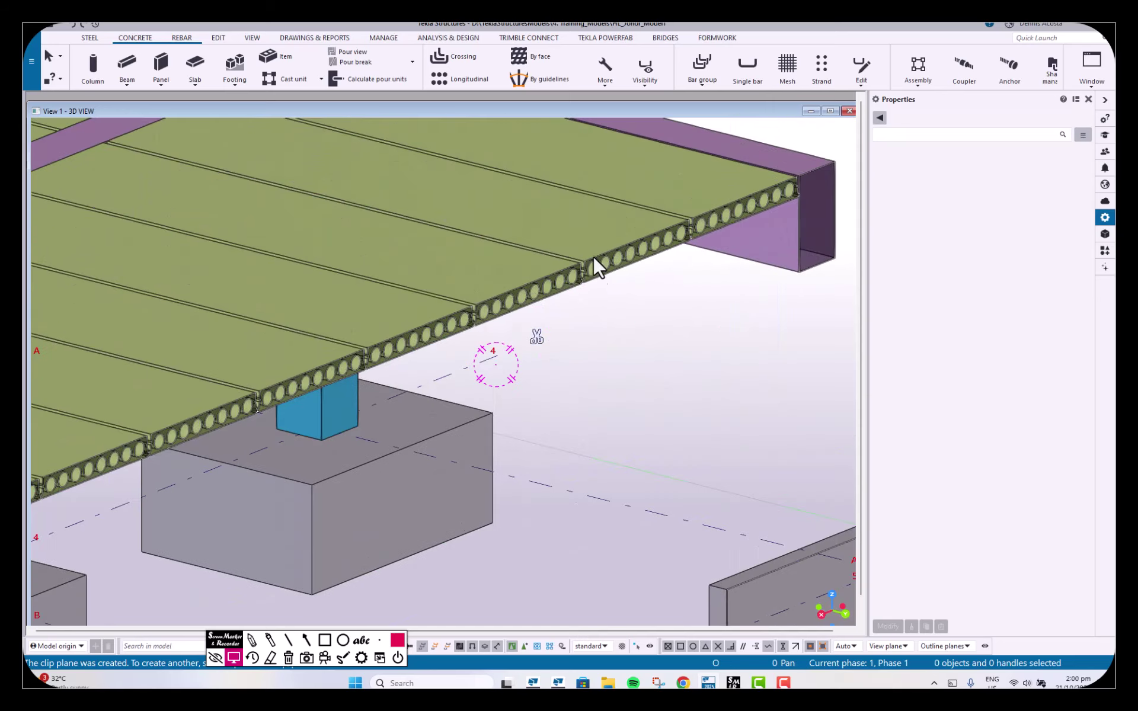
Step: Examine the cross-section of the hollow-core slabs along the cut and end the clip plane command
scroll(597, 295, down, 3)
ctrl+middle_drag(600, 308, 642, 368)
scroll(642, 366, down, 3)
scroll(601, 310, up, 5)
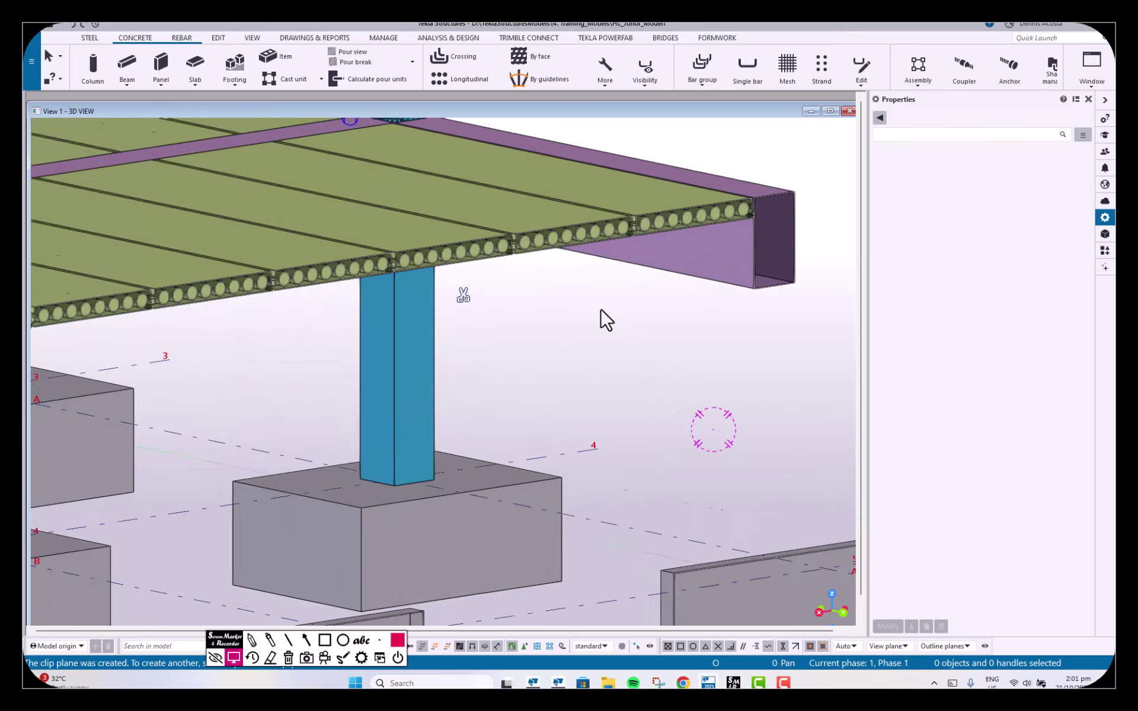
scroll(606, 320, up, 3)
middle_drag(508, 253, 625, 313)
scroll(613, 325, down, 2)
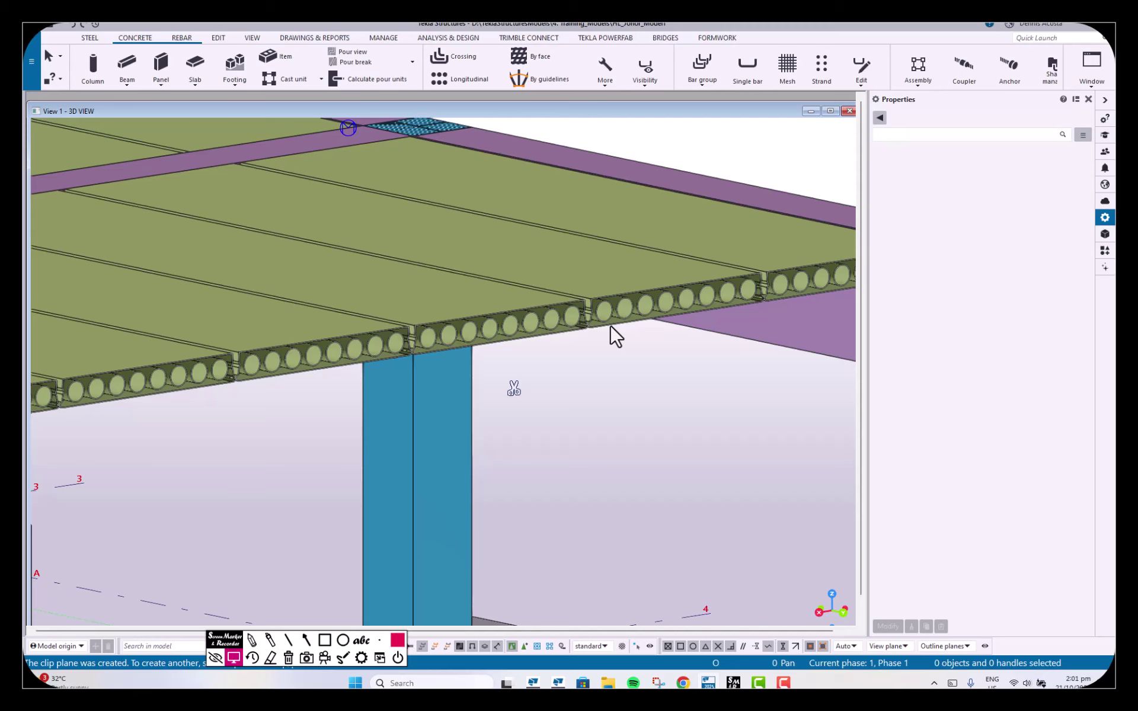
scroll(610, 324, down, 3)
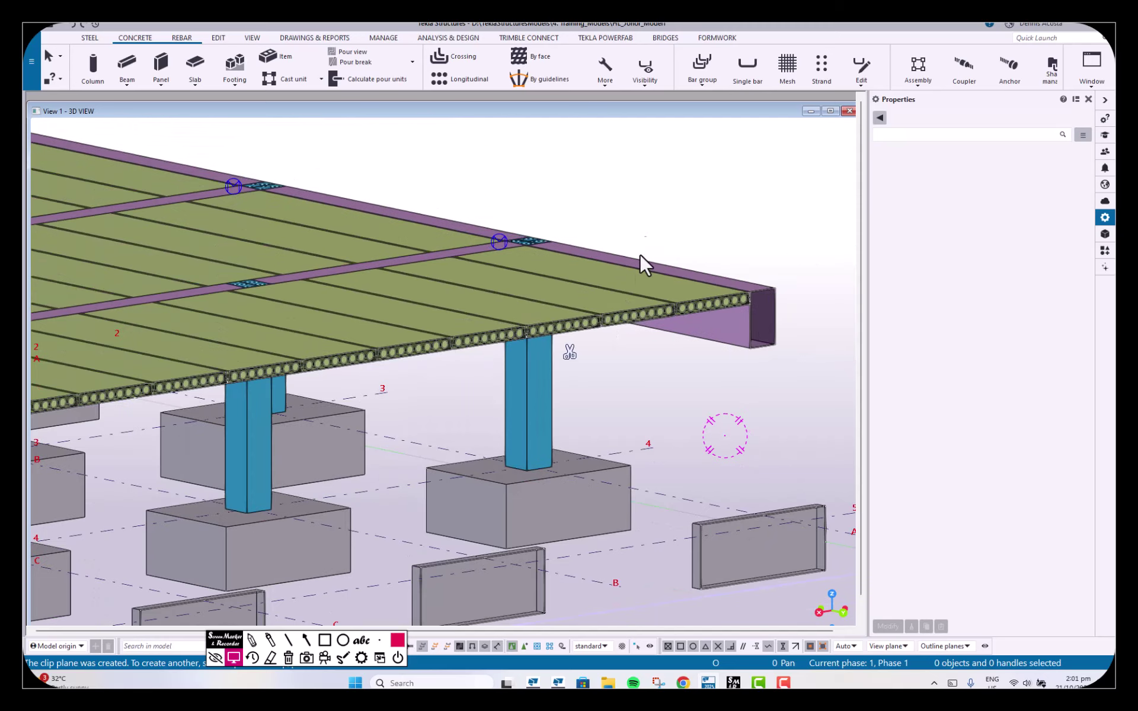
right_click(672, 201)
click(695, 207)
click(509, 280)
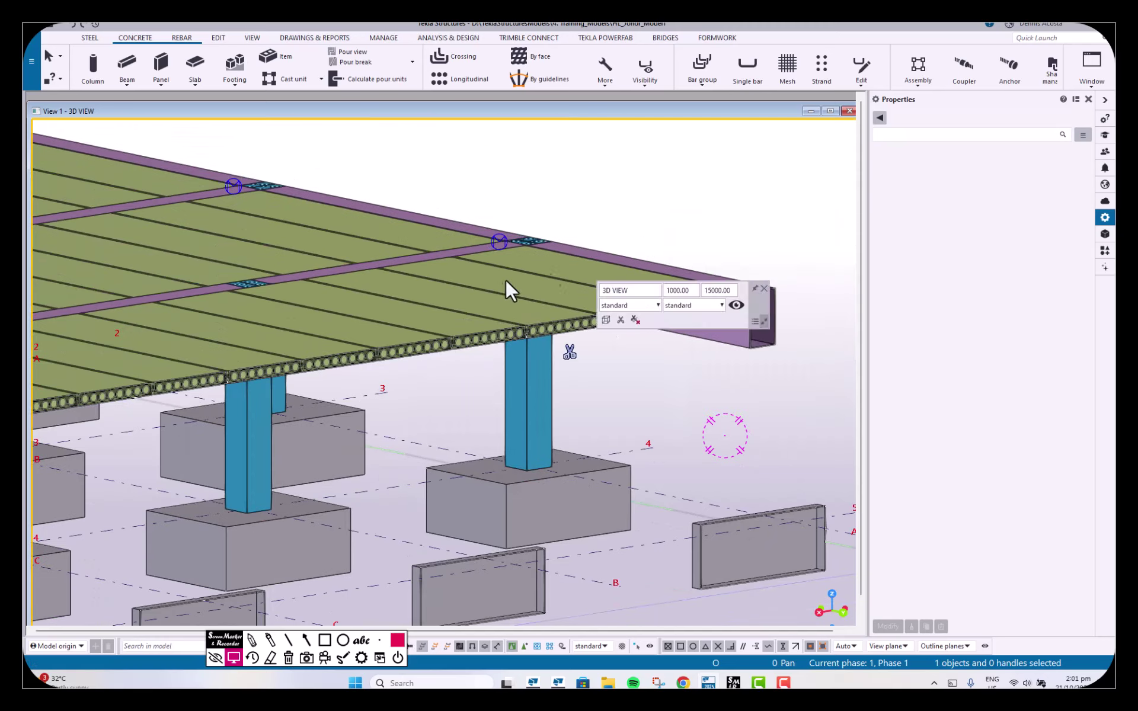
Step: Set the layer profile of the floor layout between grids 4 and 5 to 90*2400 and apply the modification
middle_drag(473, 297, 564, 294)
click(550, 296)
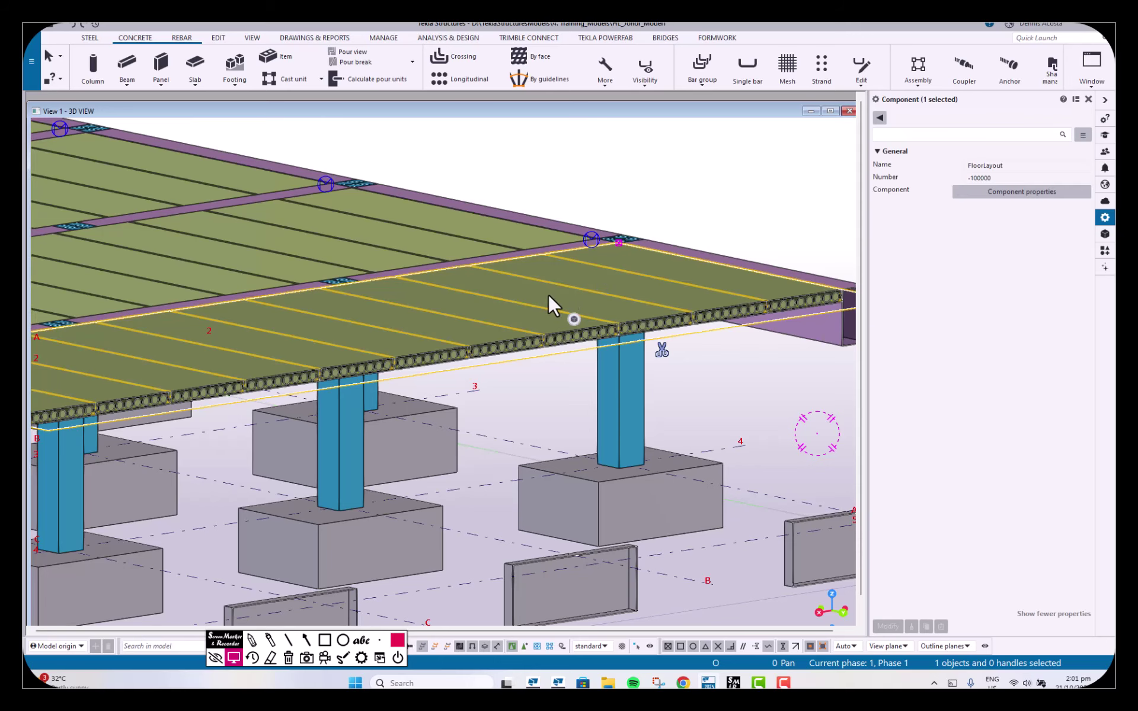
double_click(549, 296)
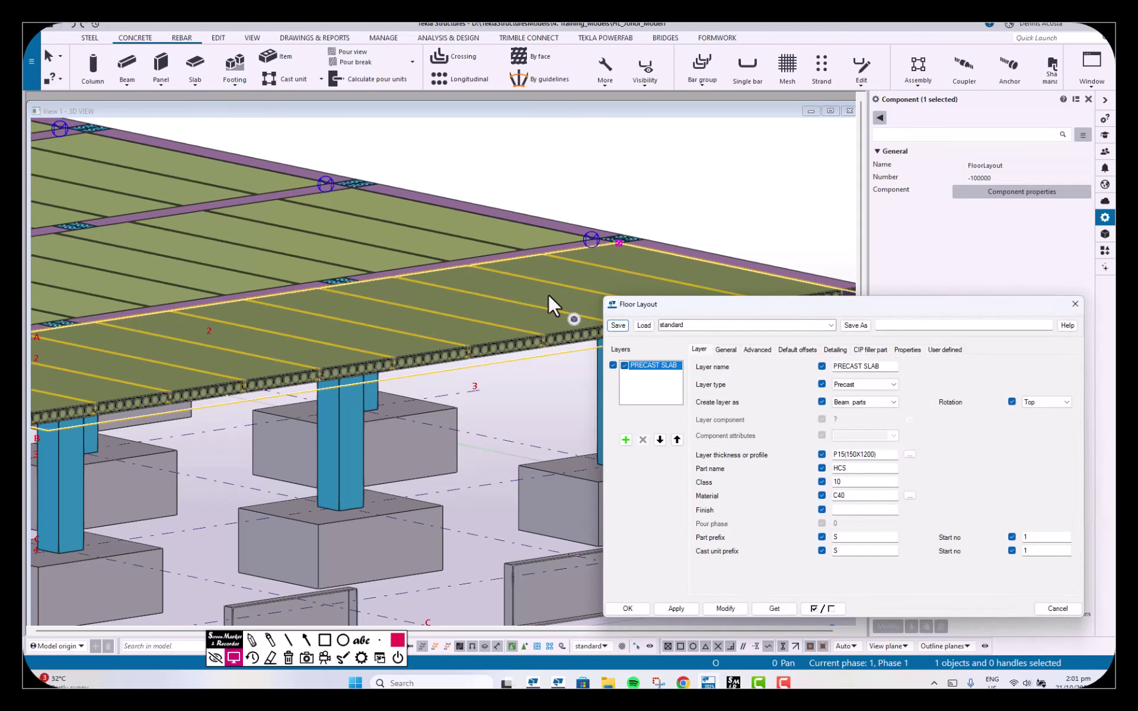
drag(781, 313, 780, 245)
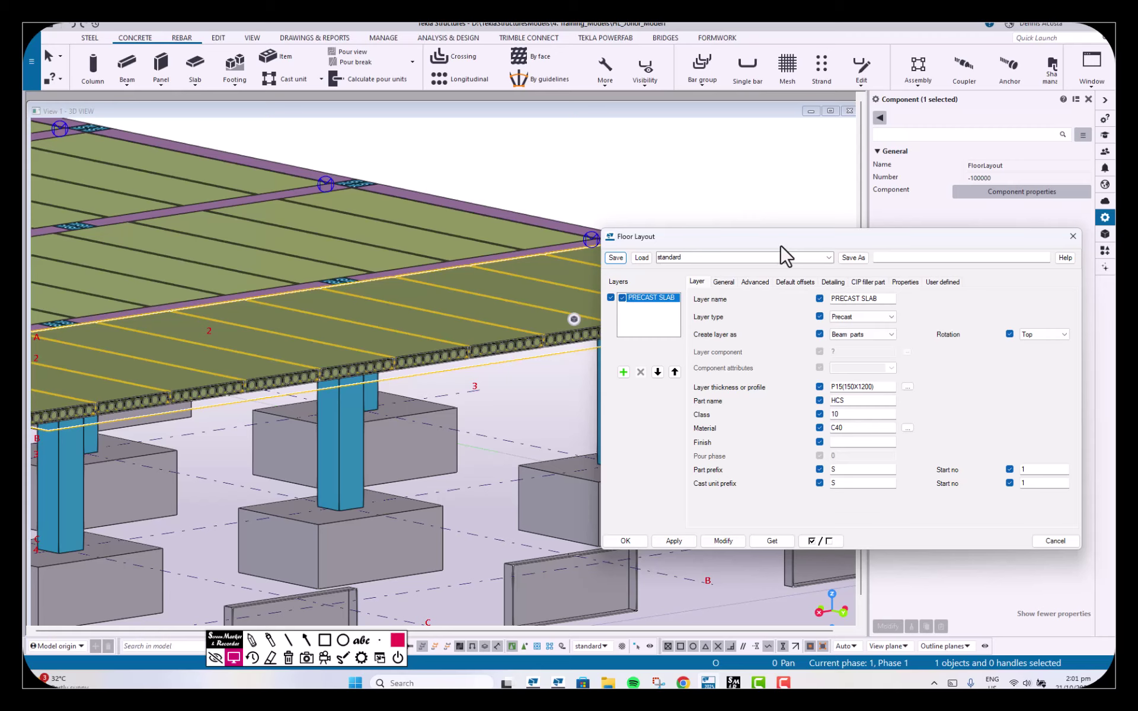
scroll(547, 289, up, 5)
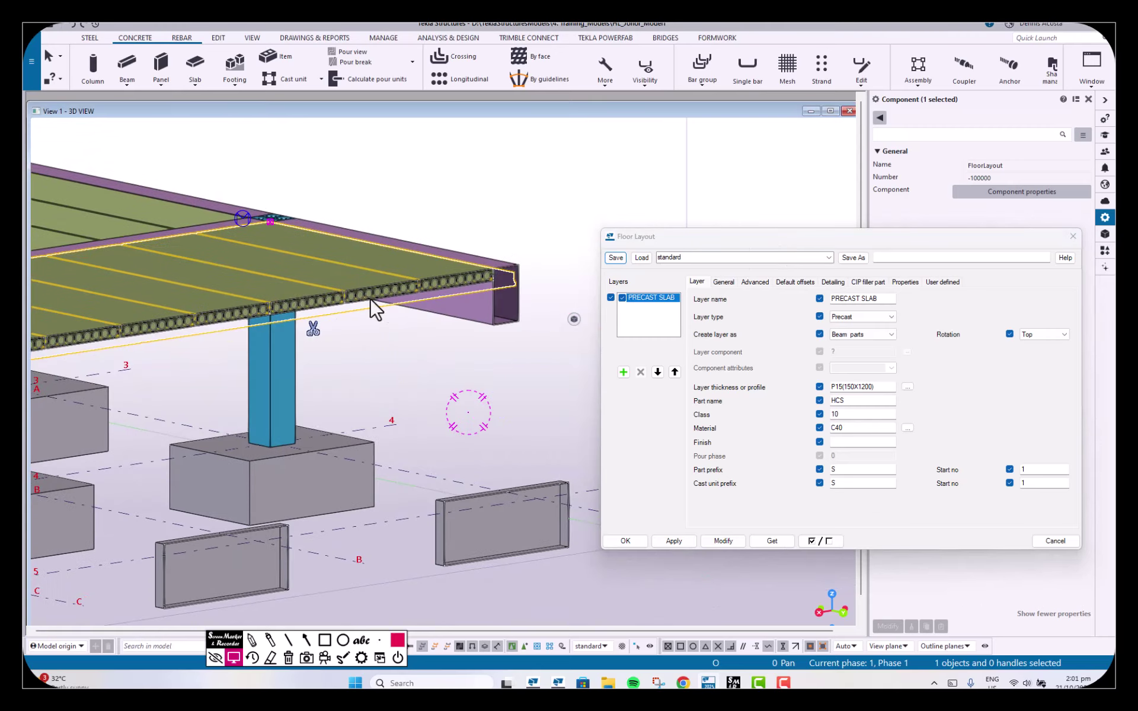
scroll(528, 269, up, 3)
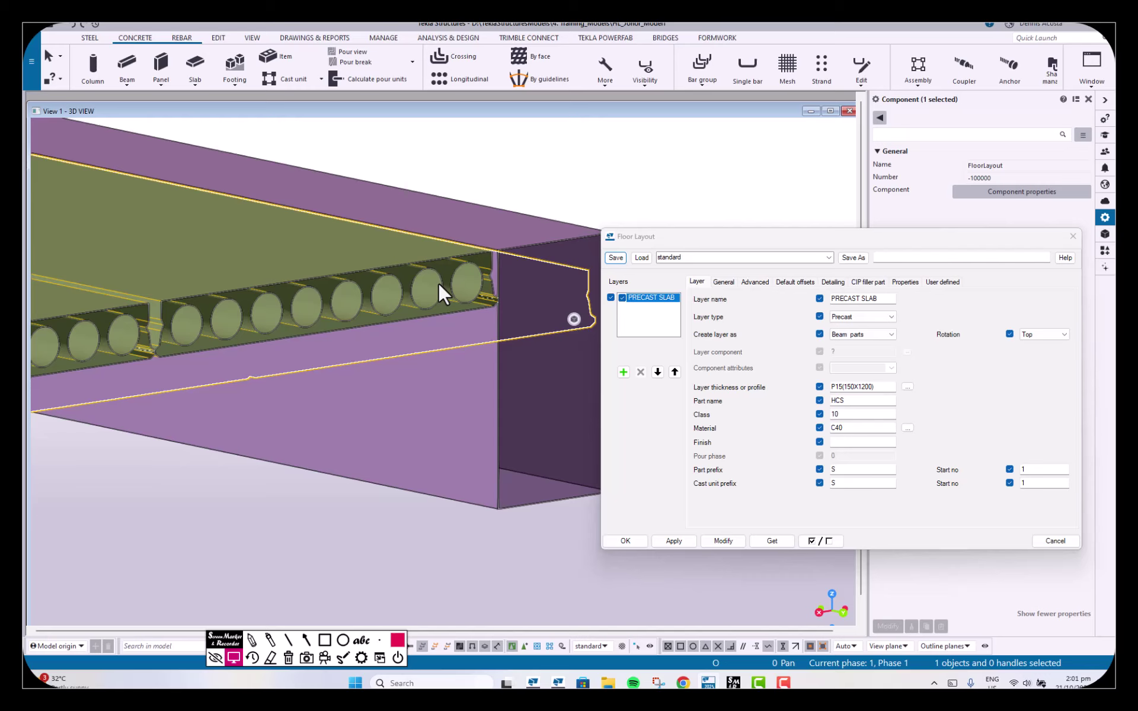
click(873, 388)
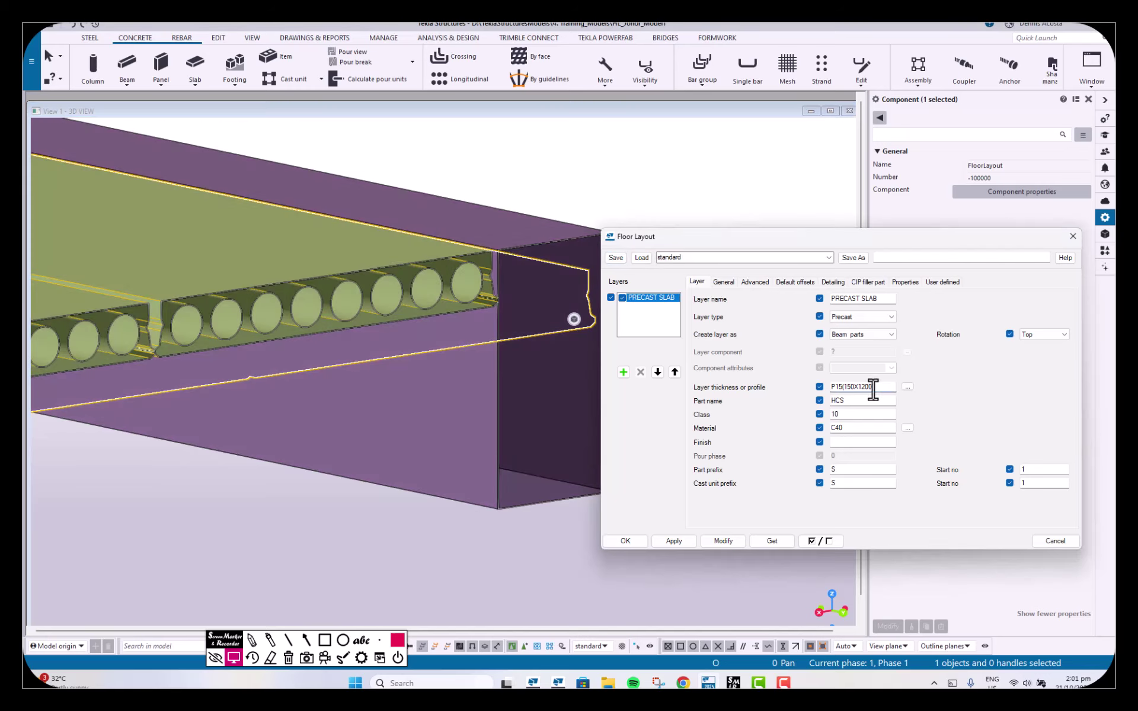
drag(873, 388, 723, 418)
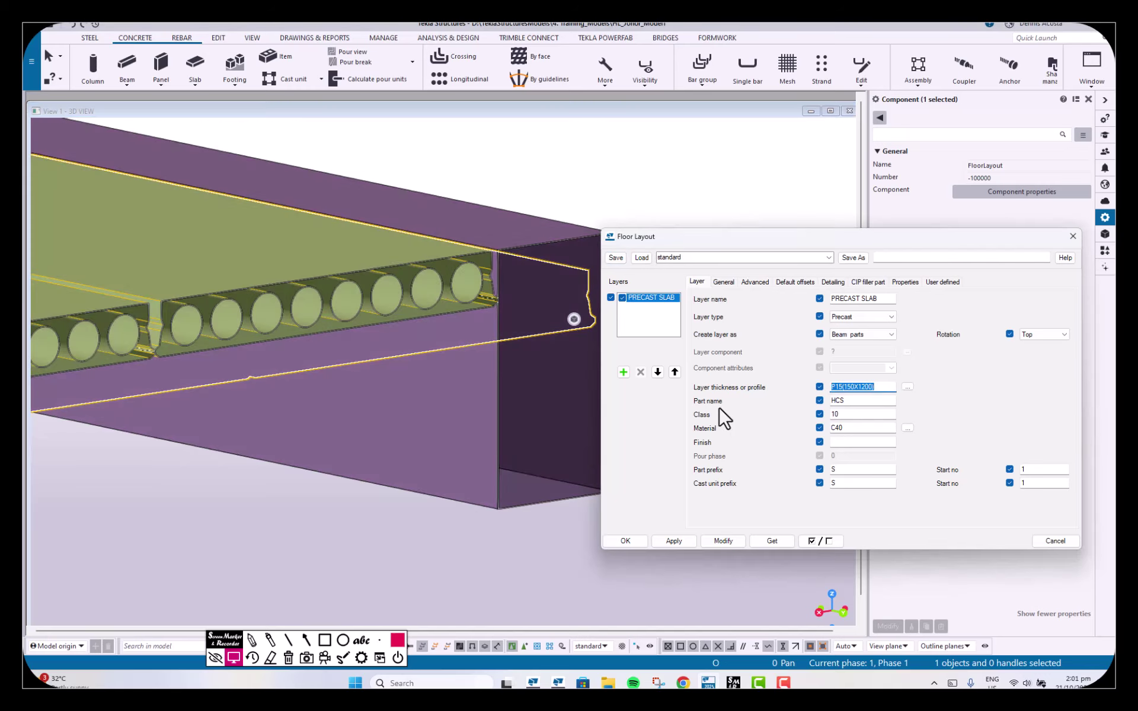
text(90*2400)
scroll(363, 363, down, 6)
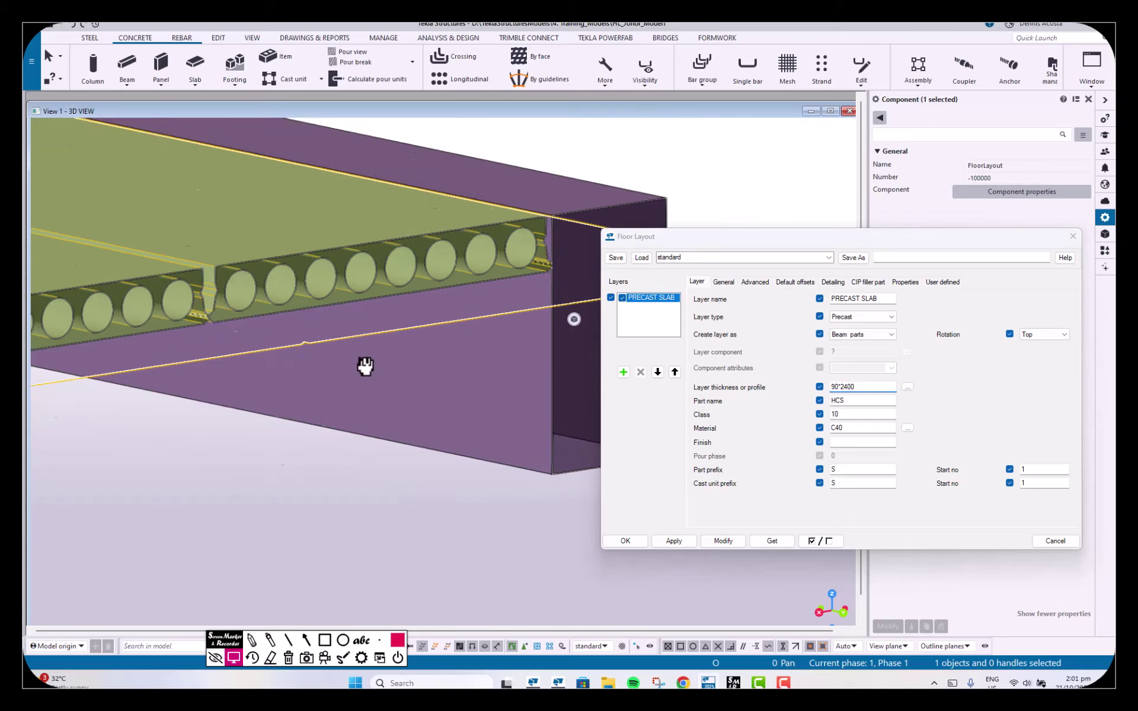
middle_drag(460, 367, 485, 378)
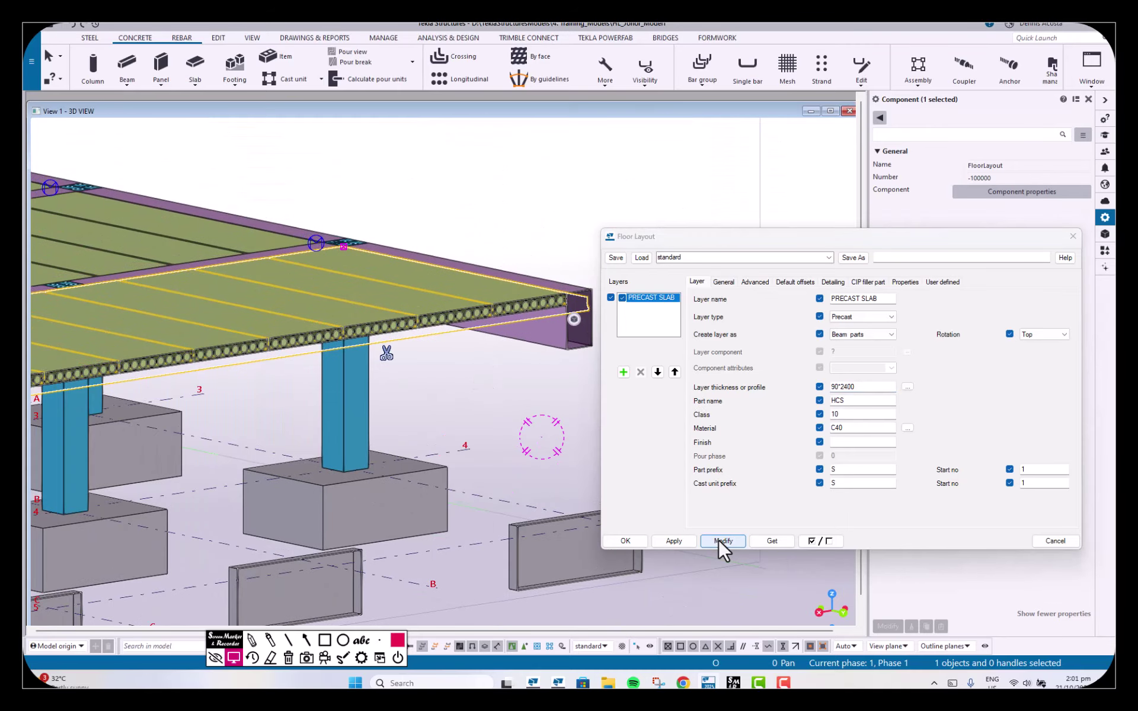
click(719, 539)
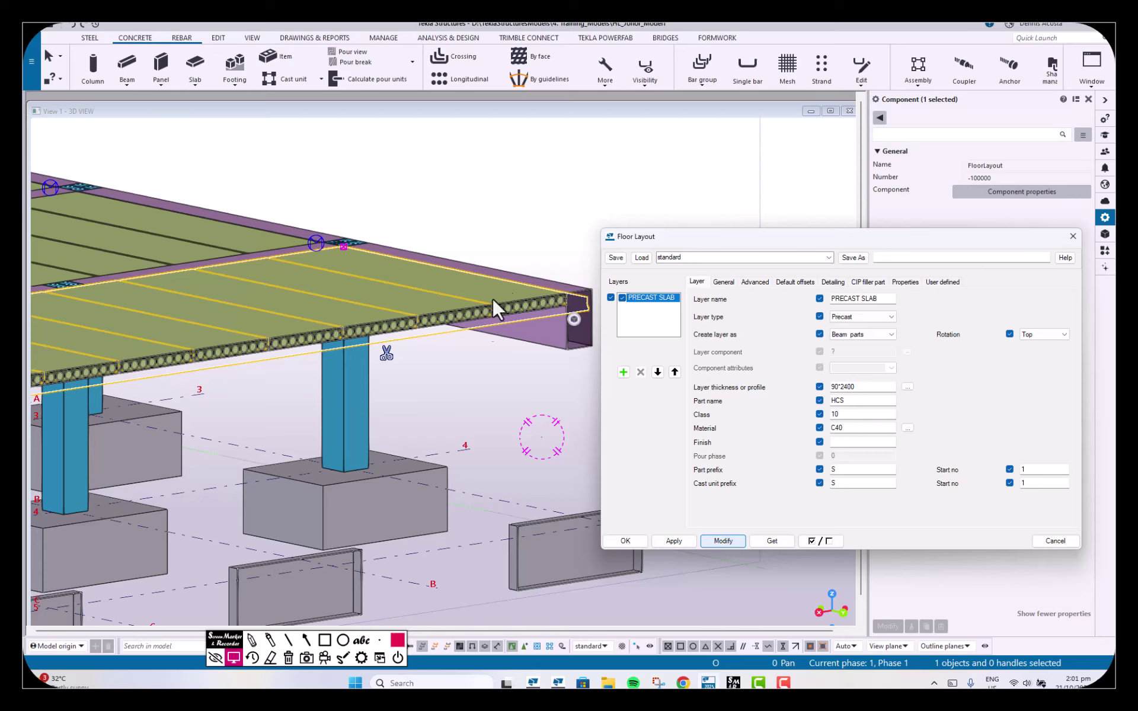
click(724, 539)
Step: Examine the modified slab panels between grids 4 and 5, both along the cut edge and from above
middle_drag(496, 460, 449, 488)
middle_drag(407, 419, 442, 400)
scroll(426, 336, up, 4)
scroll(428, 335, up, 5)
scroll(426, 336, down, 6)
ctrl+middle_drag(425, 337, 400, 333)
scroll(400, 334, down, 8)
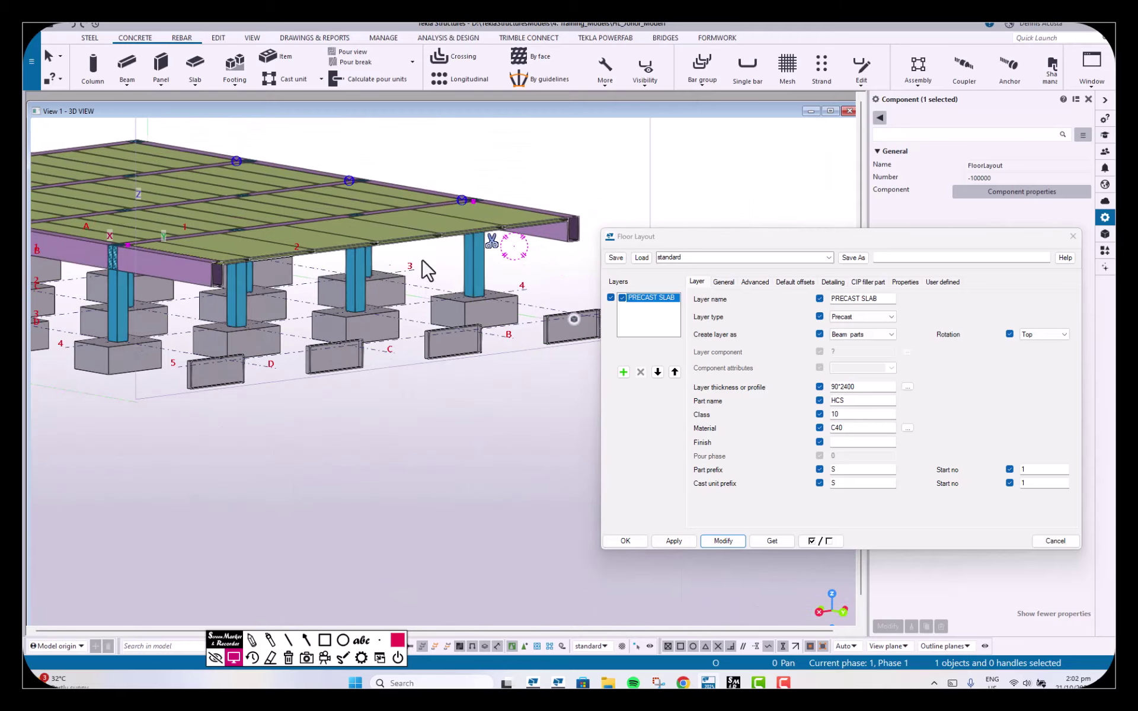
scroll(330, 258, up, 4)
ctrl+middle_drag(290, 286, 385, 444)
scroll(385, 444, down, 3)
middle_drag(434, 384, 418, 433)
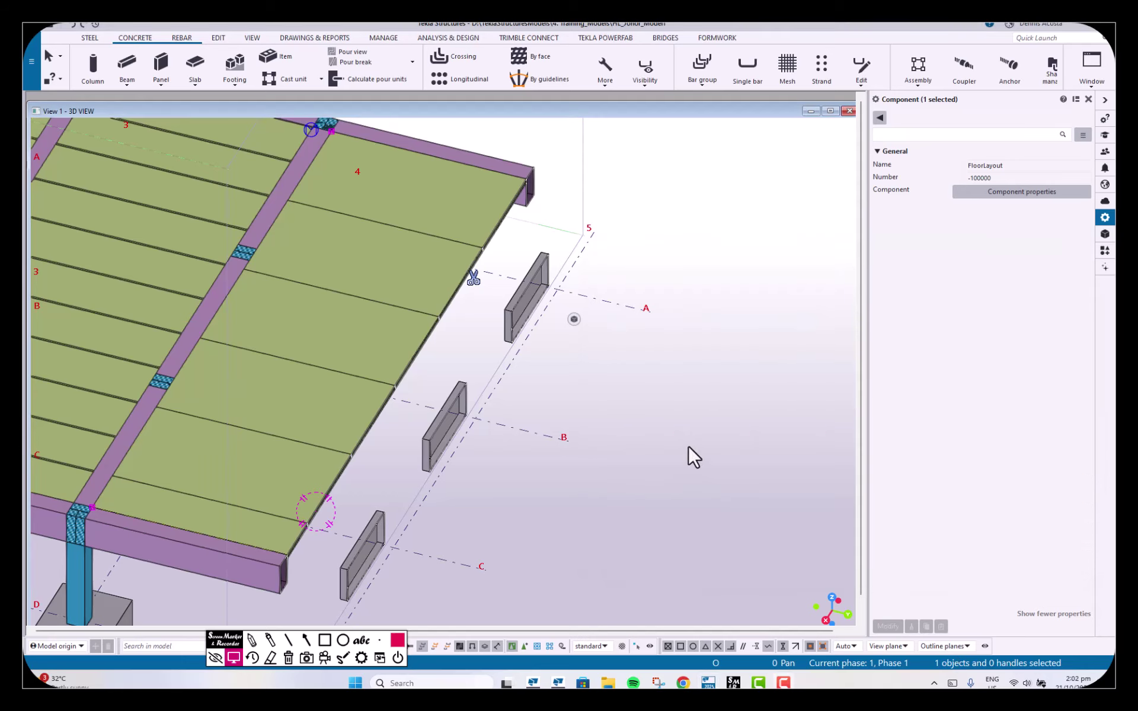
Step: Close the floor layout properties and undo both the slab profile change and the clip plane
click(552, 310)
middle_drag(549, 308, 595, 308)
ctrl+middle_drag(456, 291, 435, 272)
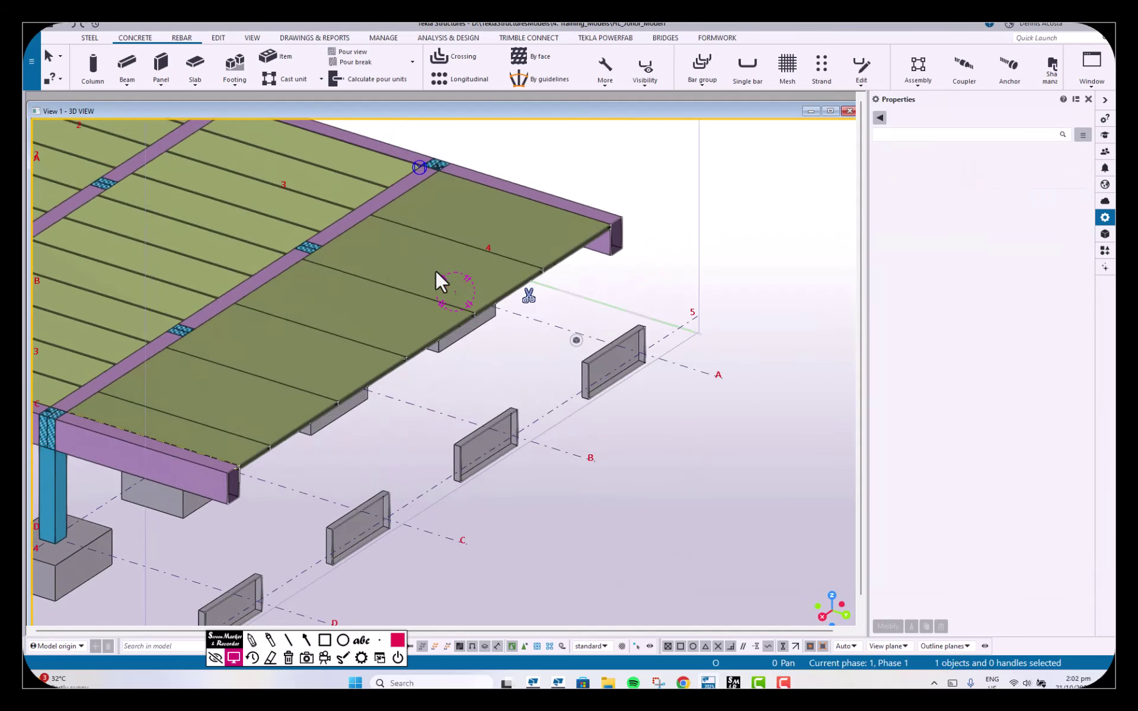
middle_drag(554, 325, 492, 298)
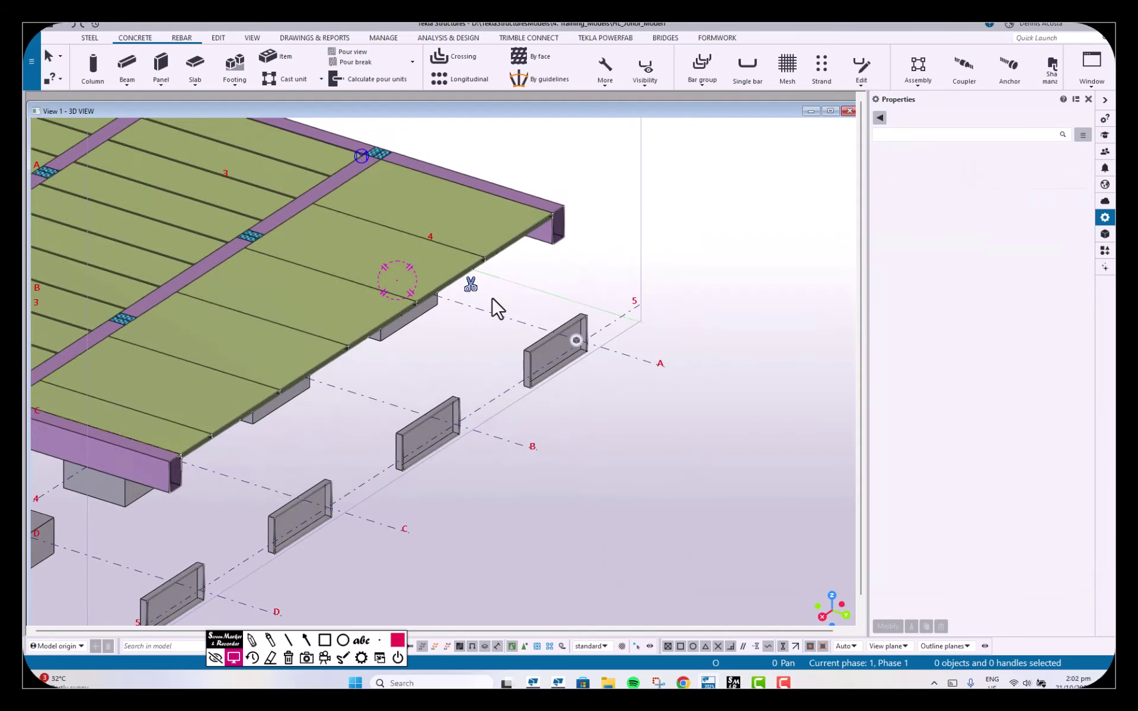
scroll(468, 287, up, 4)
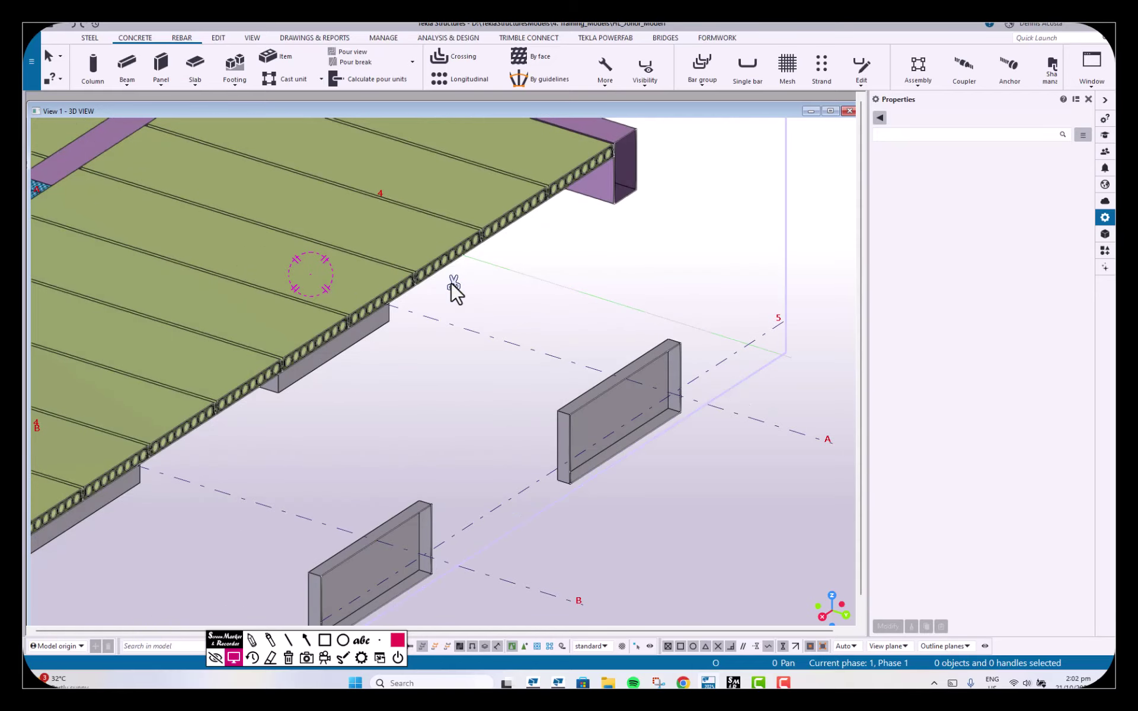
scroll(458, 309, down, 6)
scroll(639, 350, up, 2)
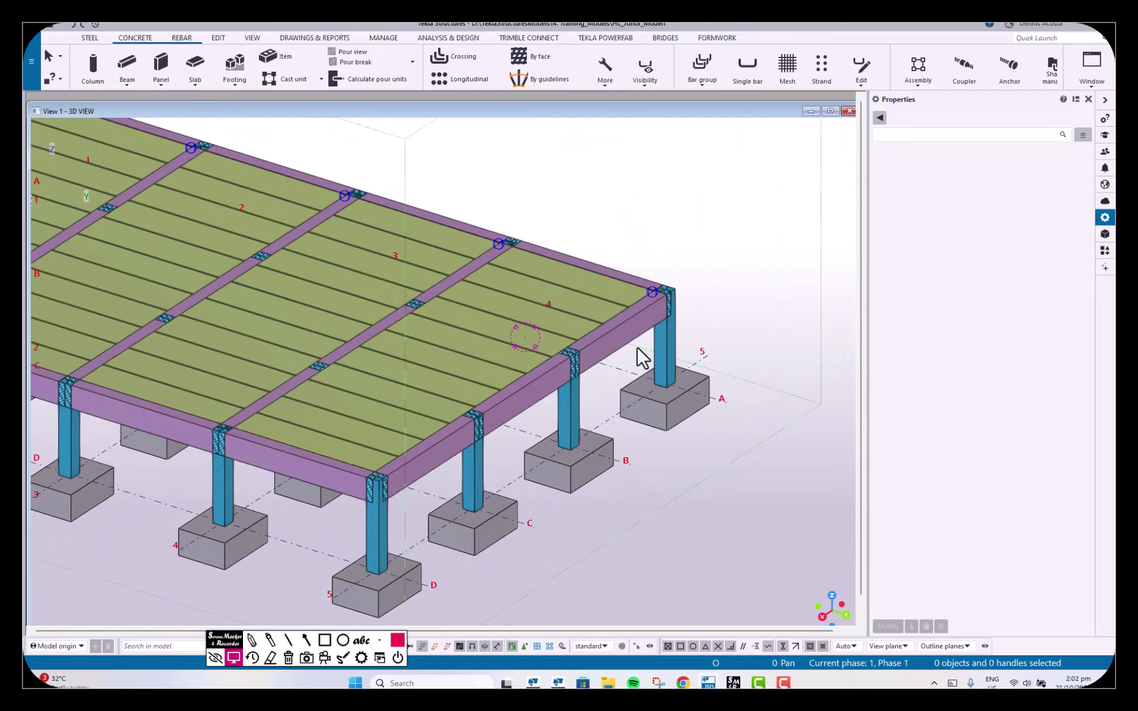
scroll(600, 344, up, 3)
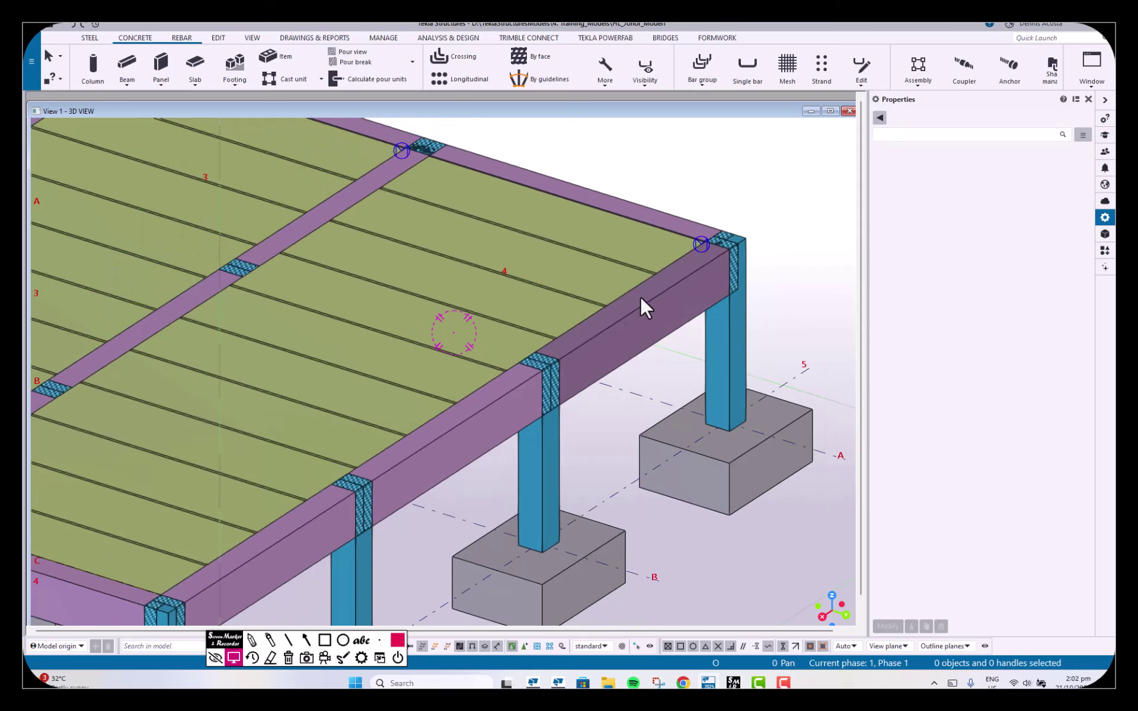
Step: Clip the view with a plane on the grid 5 edge beam between A and B, moved inward to expose the slab ends
click(742, 172)
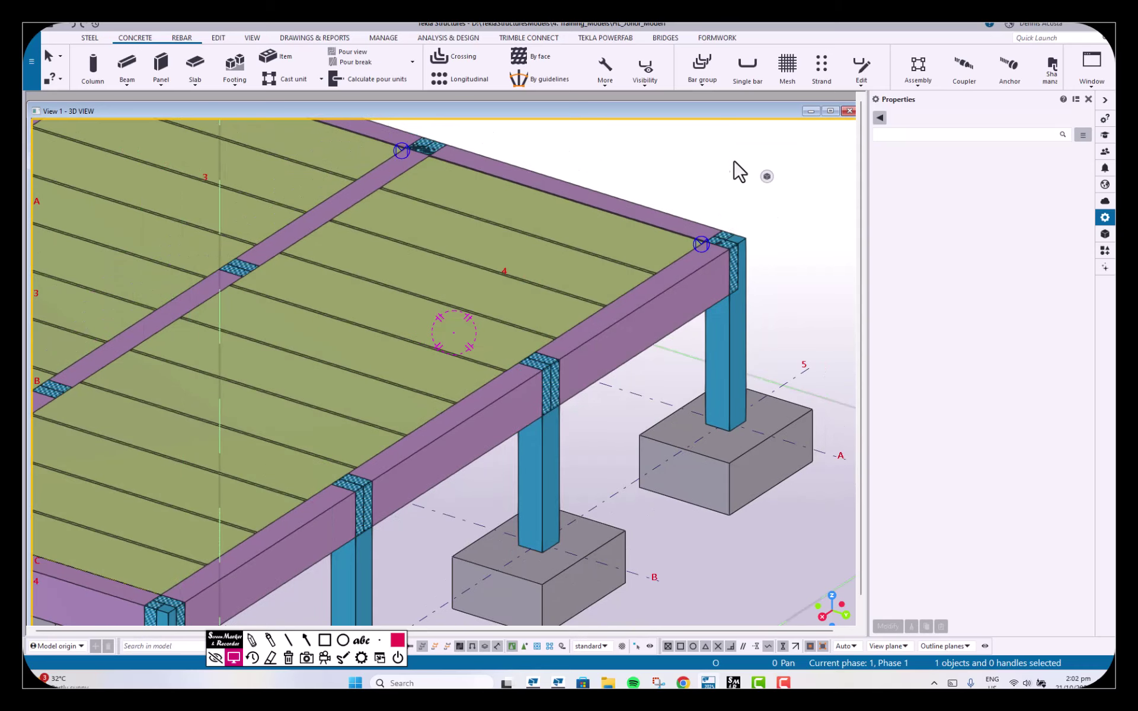
right_click(725, 150)
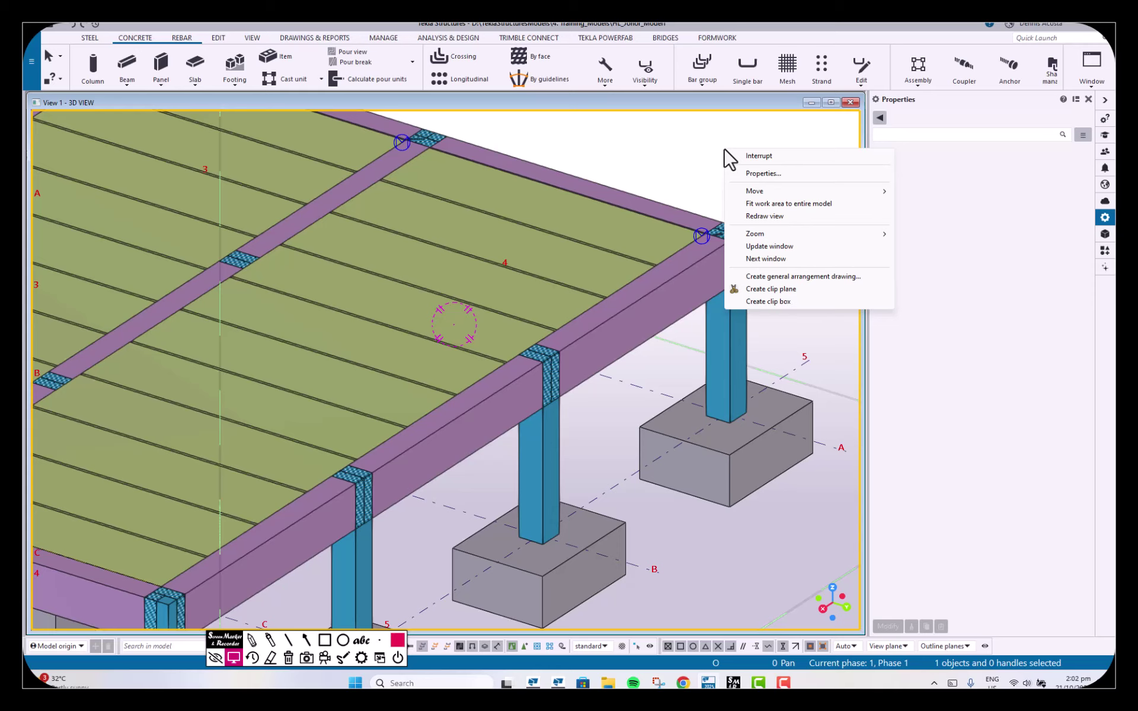
click(259, 39)
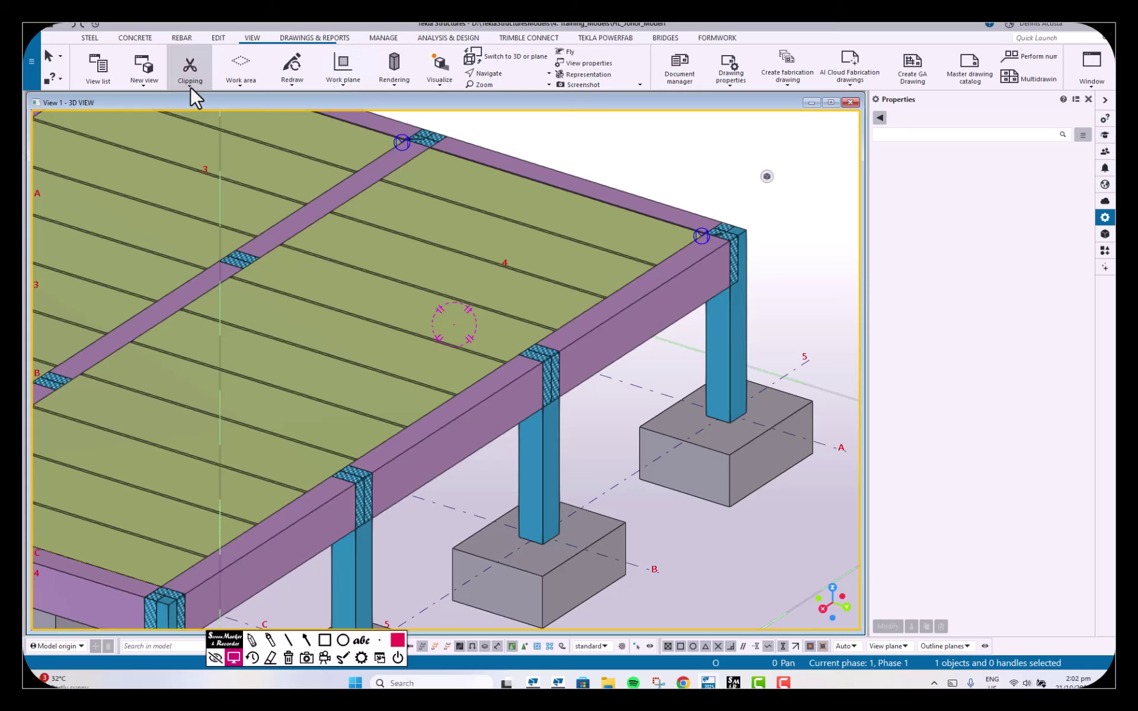
click(189, 77)
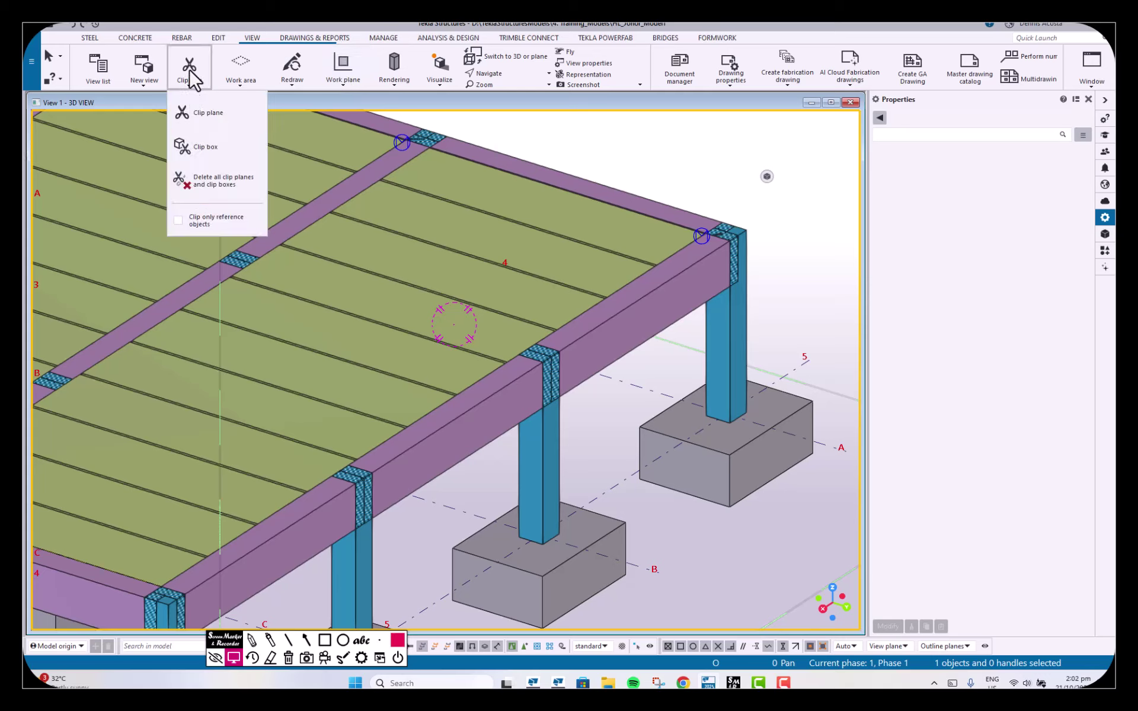
click(215, 112)
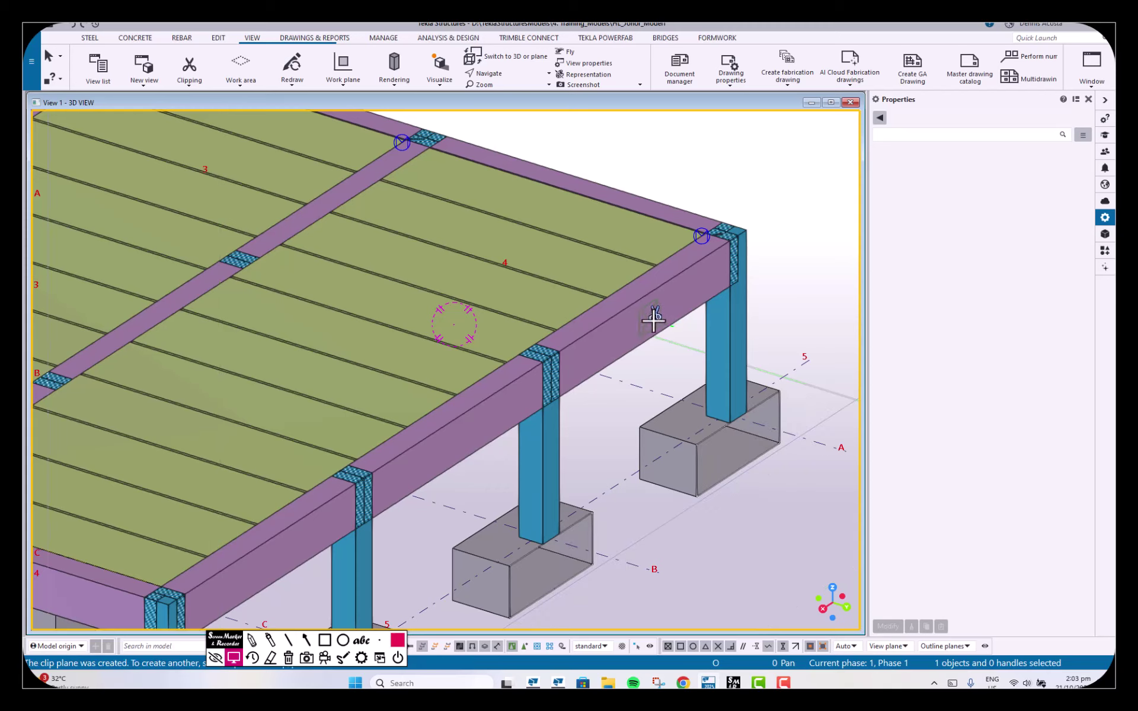
click(654, 316)
drag(598, 298, 585, 288)
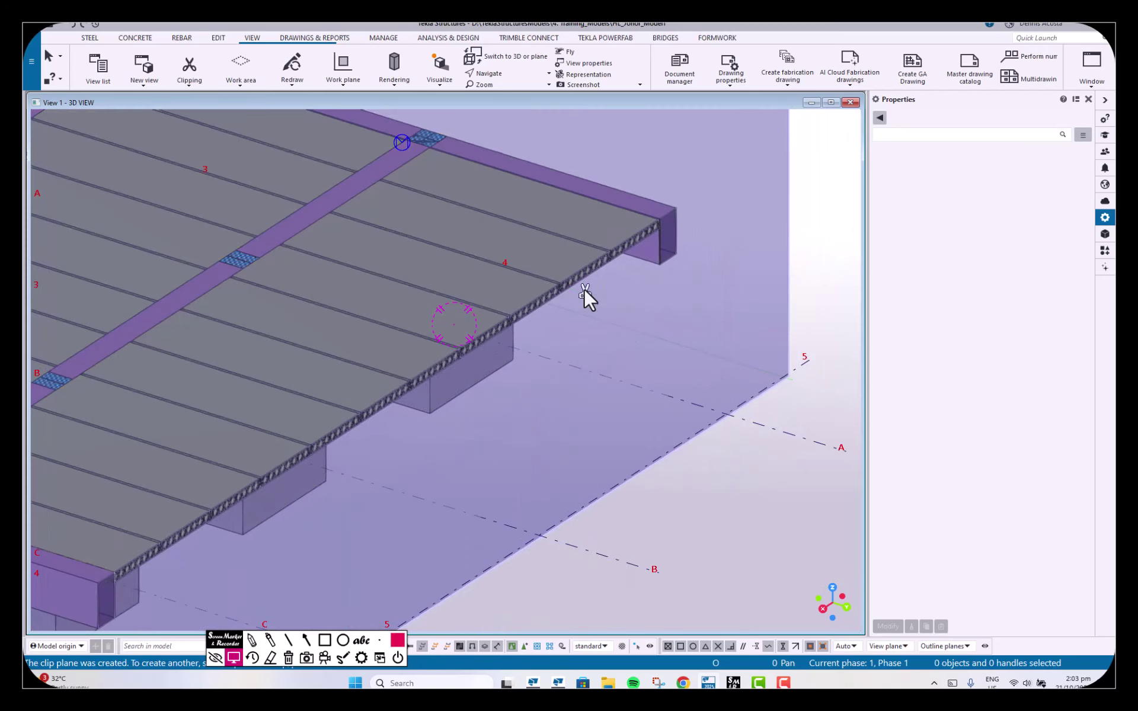
right_click(666, 163)
click(696, 170)
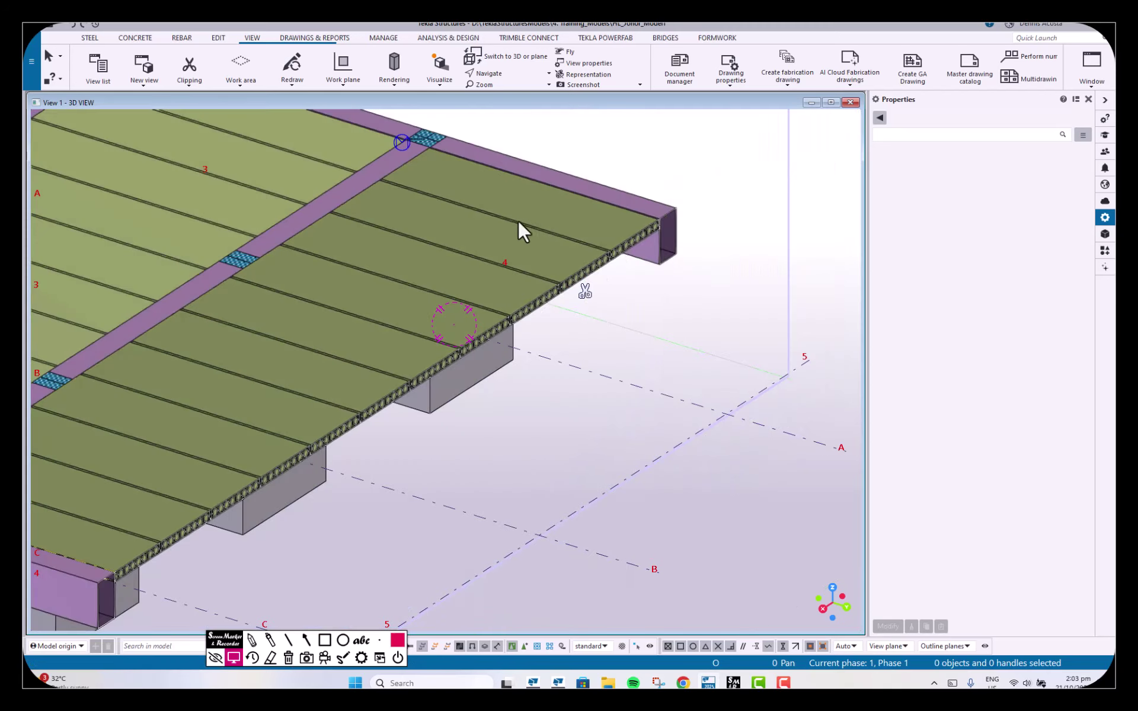
Step: Change the PRECAST SLAB layer profile to 90*2400 in the floor layout between grids 4 and 5 and modify the component
click(454, 230)
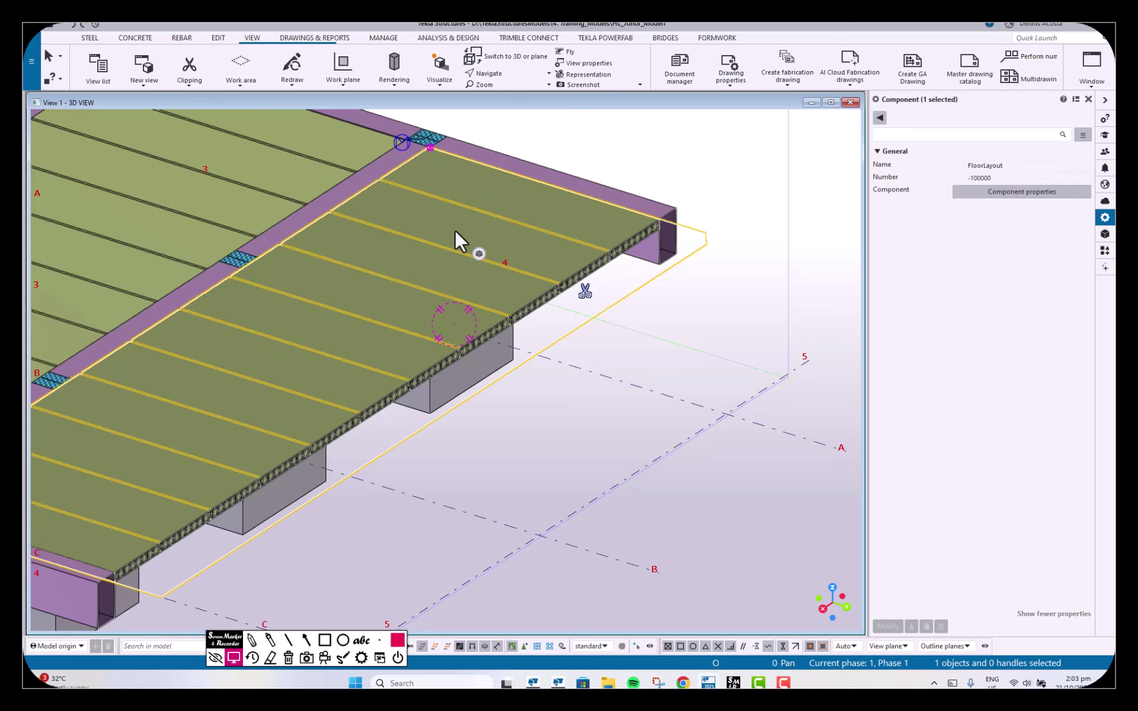
double_click(455, 231)
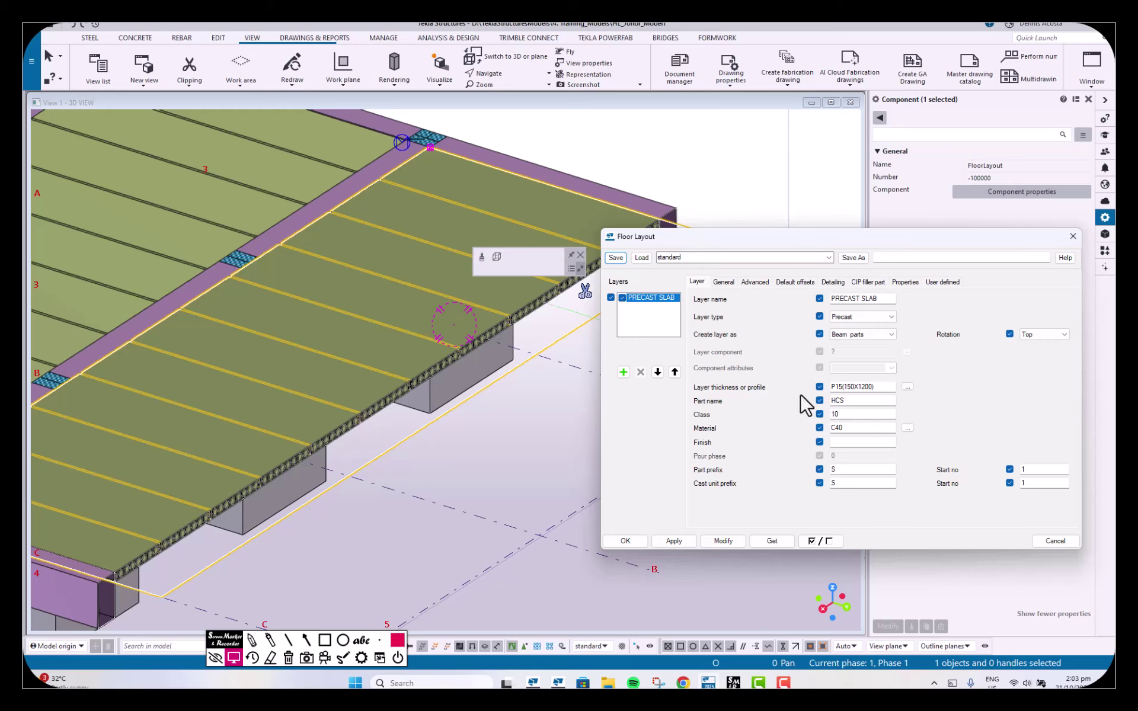
drag(879, 388, 776, 396)
text(90*2400)
click(723, 541)
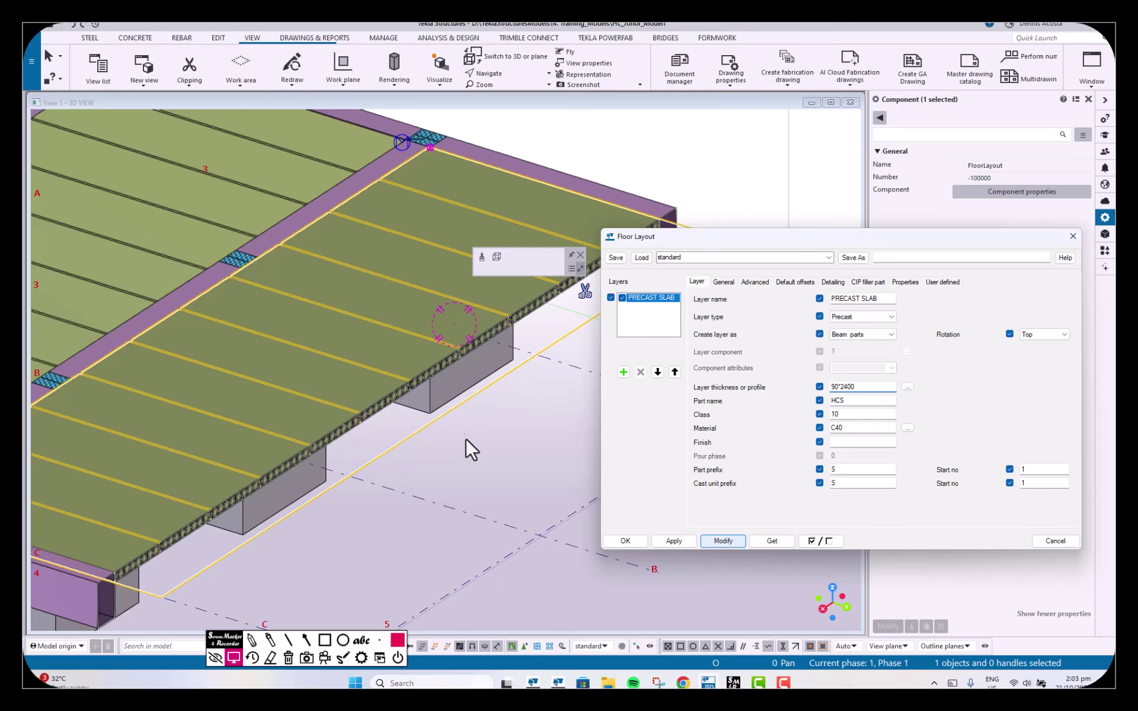
Step: Apply the 90*2400 profile to the floor layout between grids 4 and 5 and inspect the clipped slab ends from several sides
click(724, 537)
ctrl+middle_drag(563, 385, 464, 355)
middle_drag(253, 348, 361, 356)
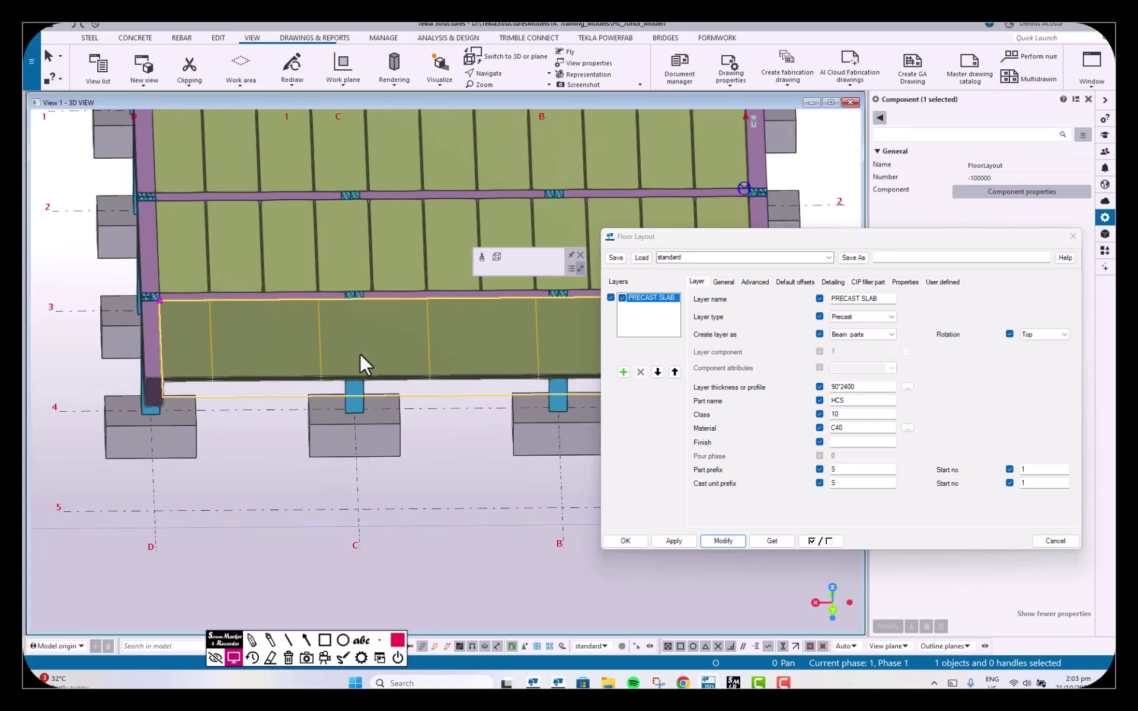
scroll(244, 368, down, 3)
ctrl+middle_drag(244, 368, 419, 367)
scroll(420, 368, up, 10)
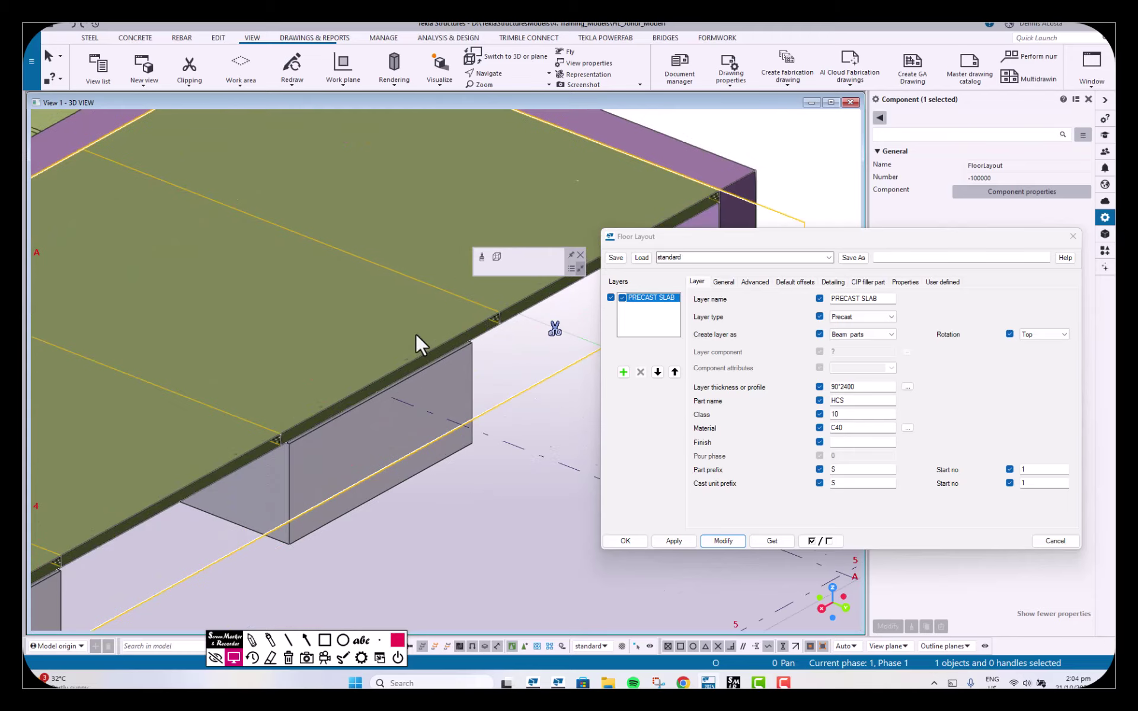
scroll(433, 351, down, 8)
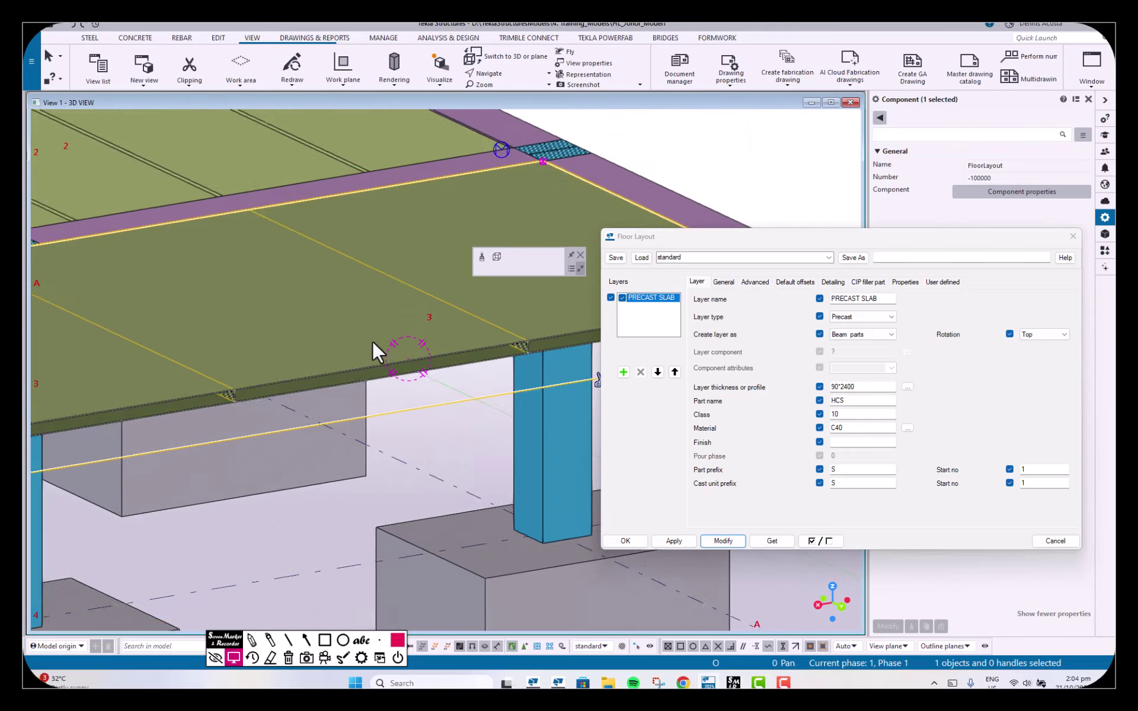
scroll(427, 344, up, 5)
scroll(428, 352, down, 5)
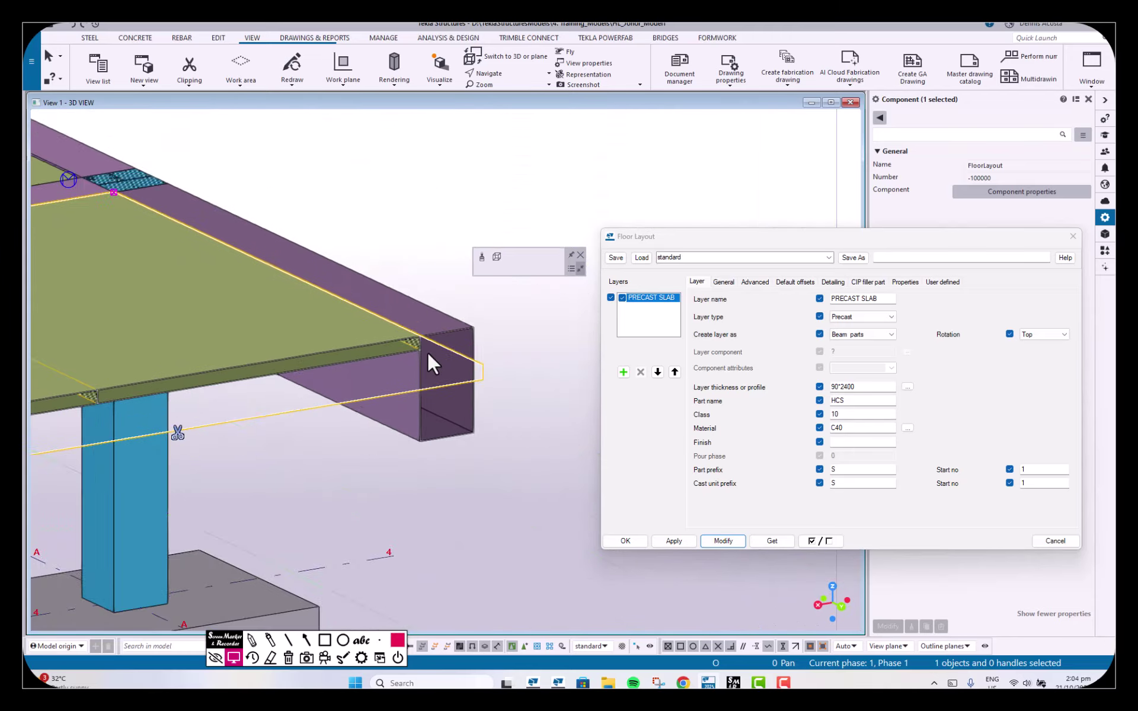
scroll(428, 351, down, 4)
scroll(215, 394, up, 8)
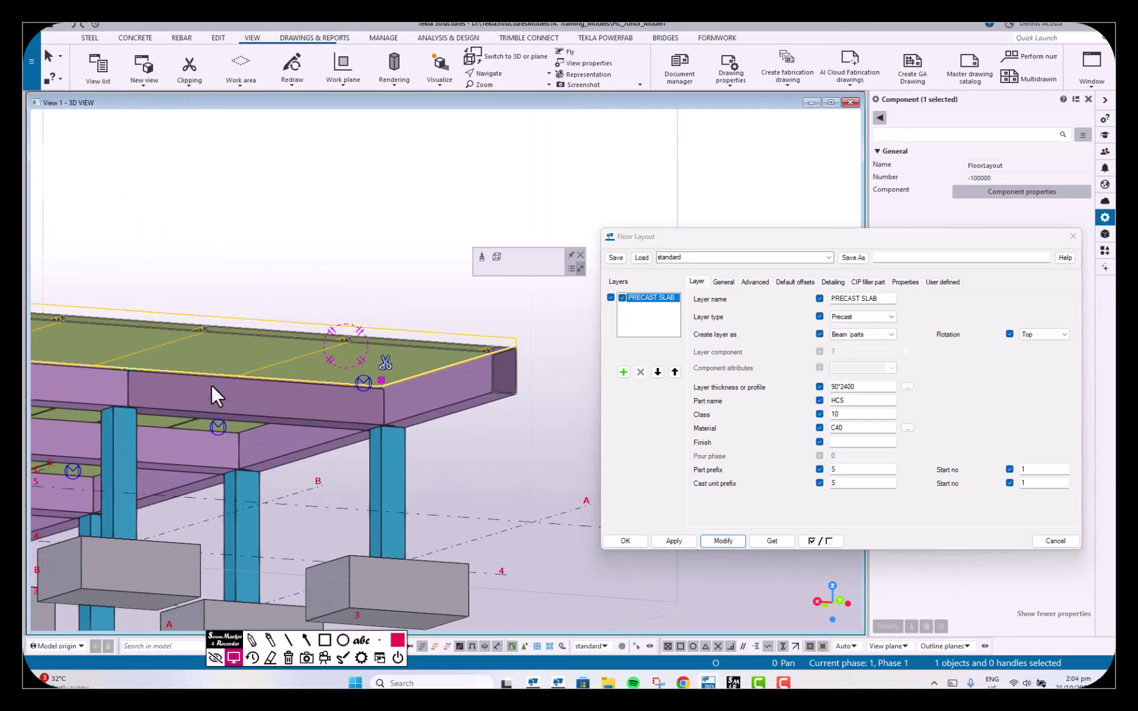
scroll(161, 369, down, 8)
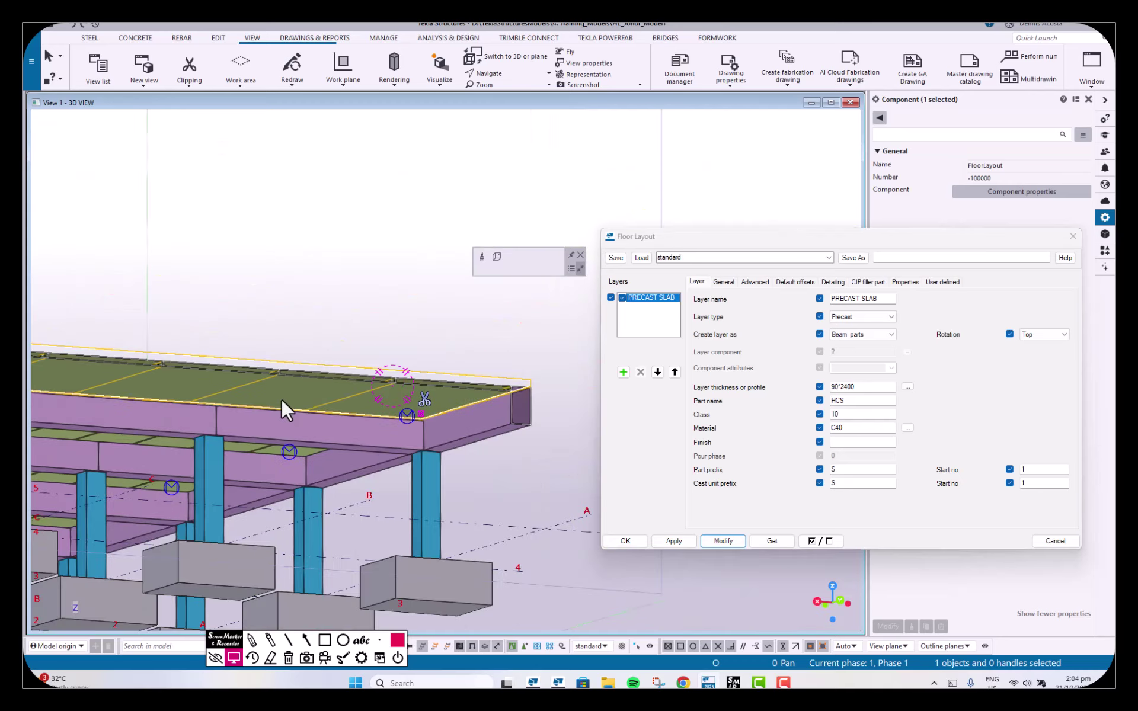
middle_drag(281, 399, 412, 415)
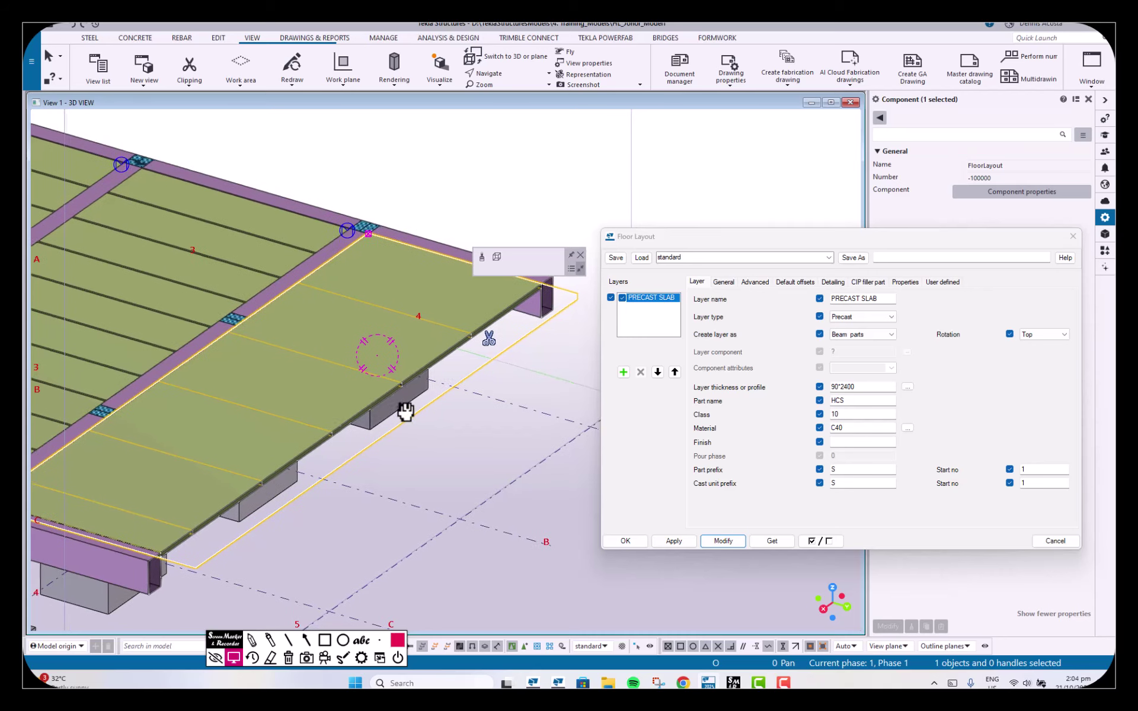
Step: Remove the grid 5 clip plane, restore the original slab profile between grids 4 and 5, and close the floor layout properties
key(Escape)
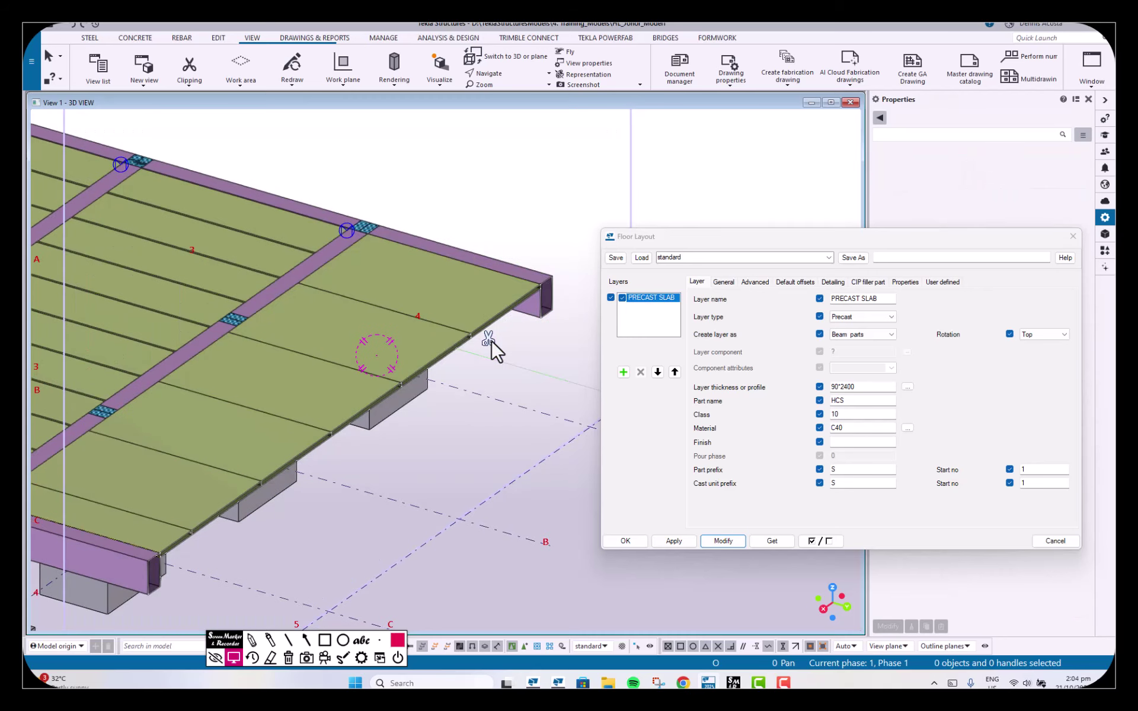
click(471, 317)
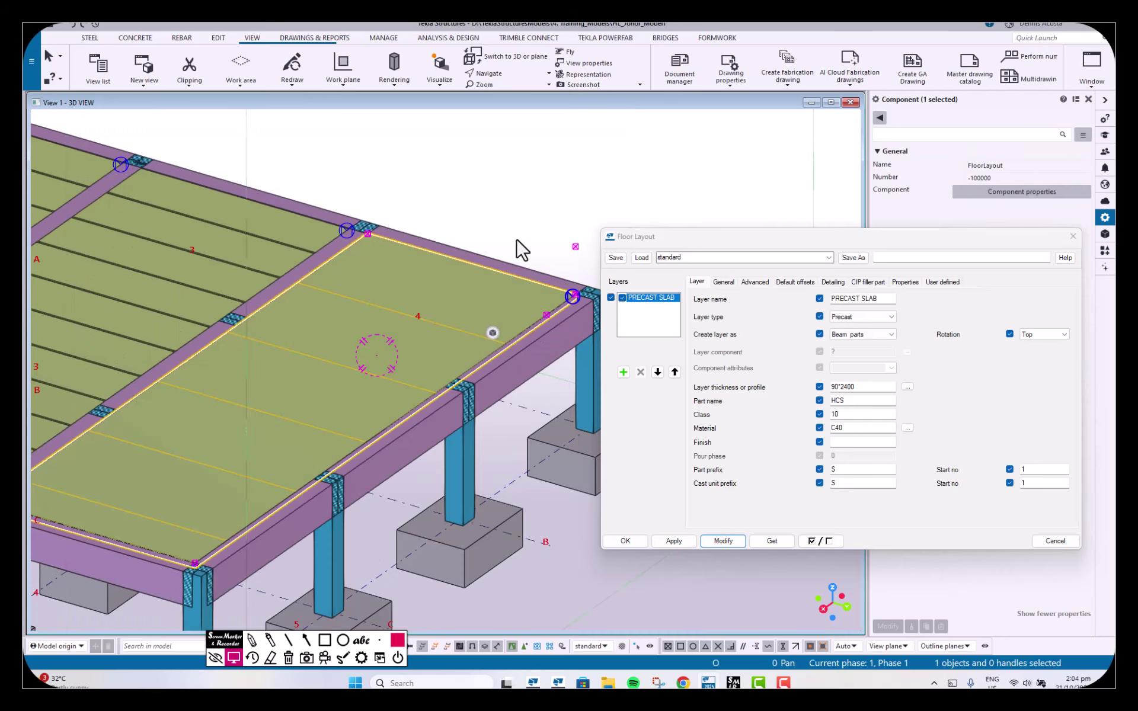
key(Escape)
middle_drag(474, 257, 485, 244)
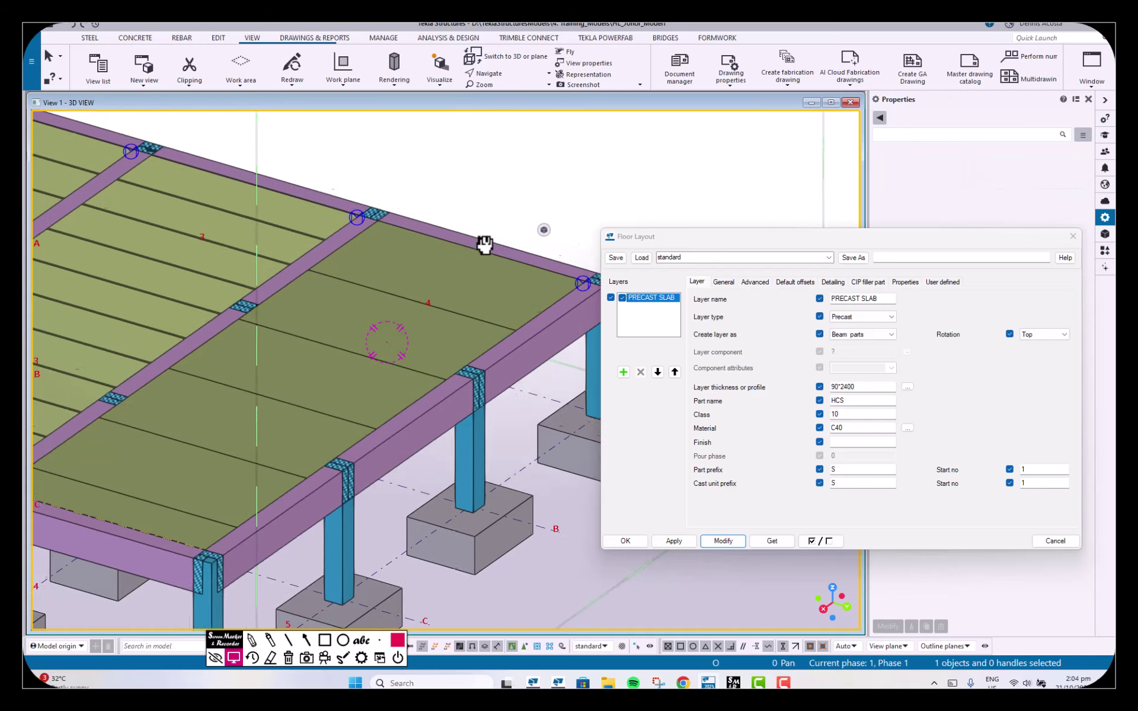
scroll(431, 309, up, 3)
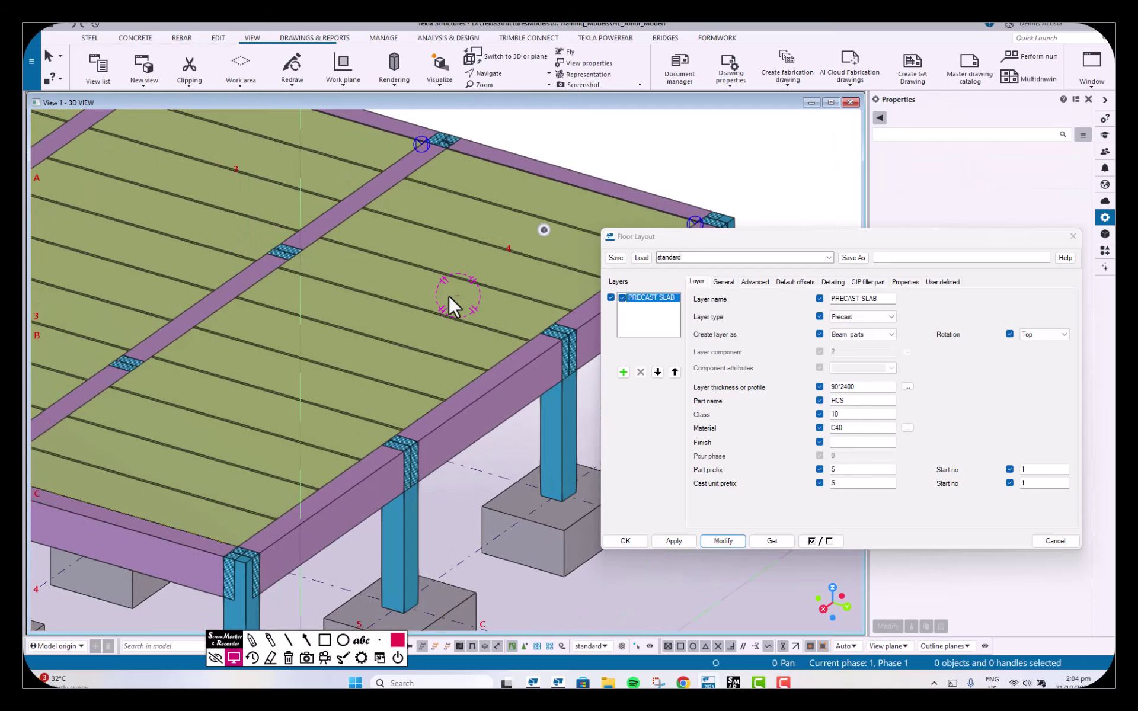
middle_drag(449, 296, 410, 320)
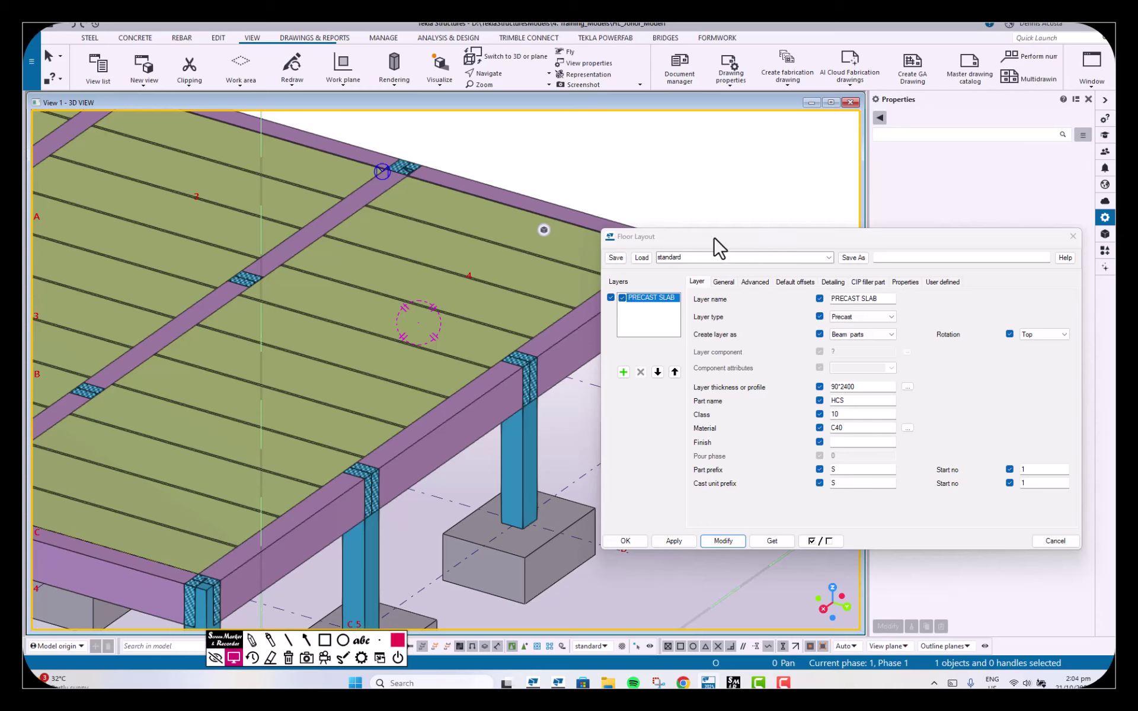
drag(719, 247, 743, 232)
click(1097, 223)
scroll(645, 167, down, 6)
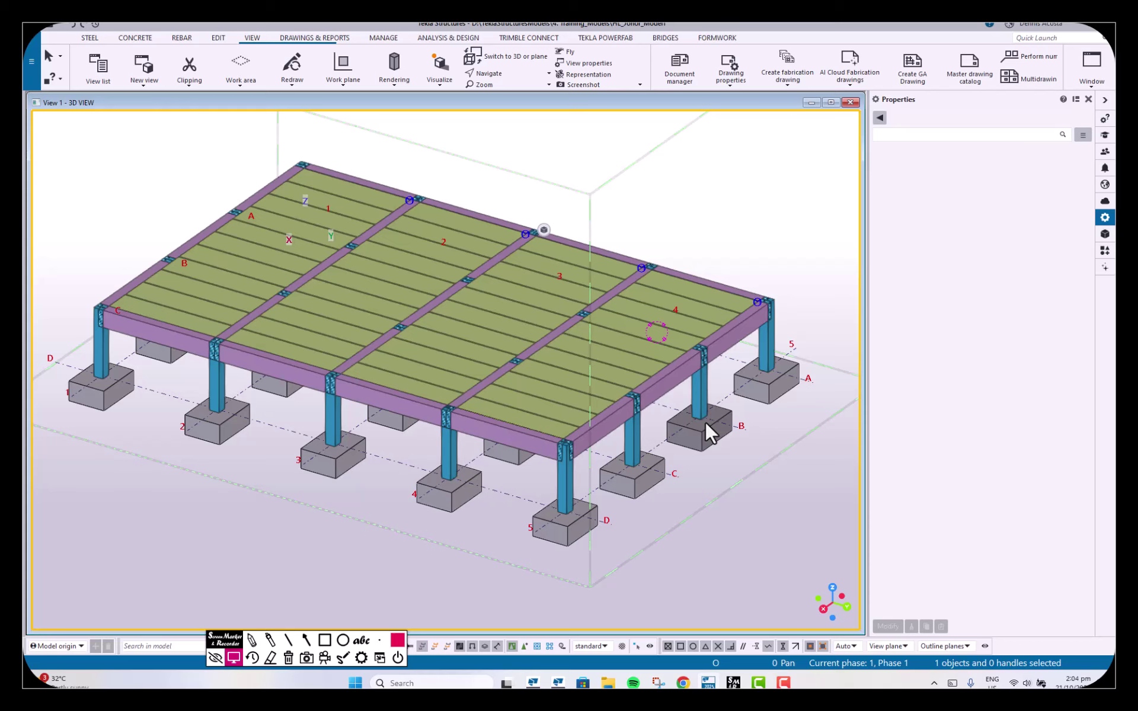
Step: Compare the frame parts in wireframe, shaded wireframe, grayscale, rendered and show-only-selected representation
key(ctrl+1)
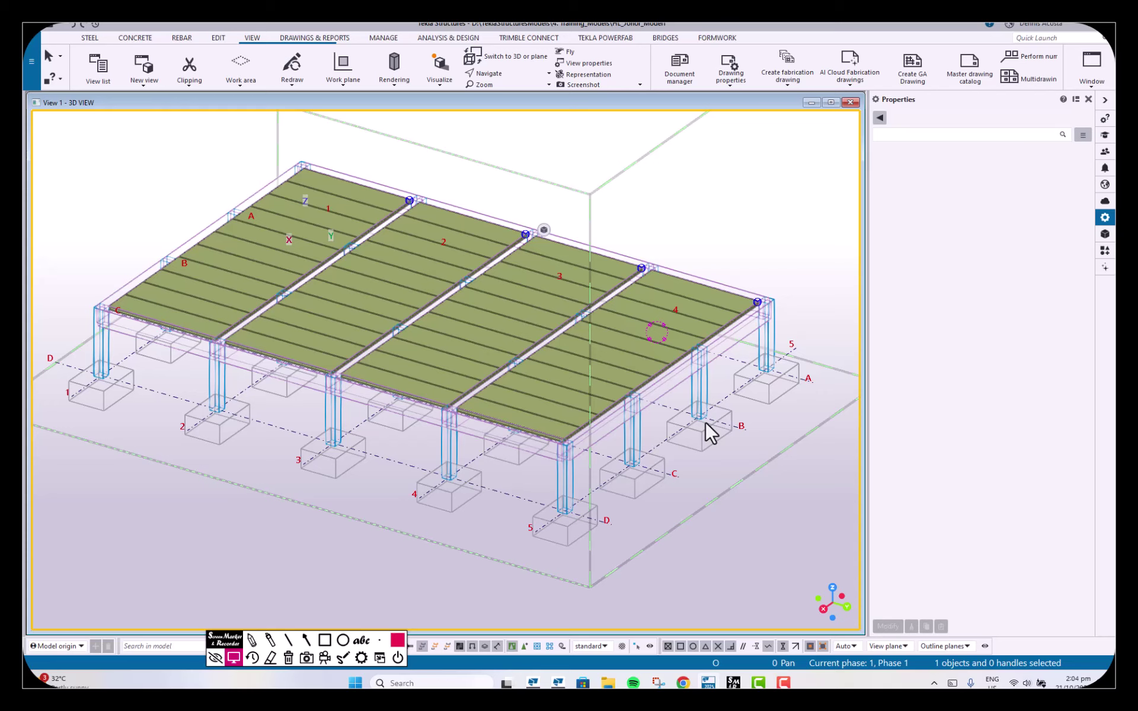
key(ctrl+2)
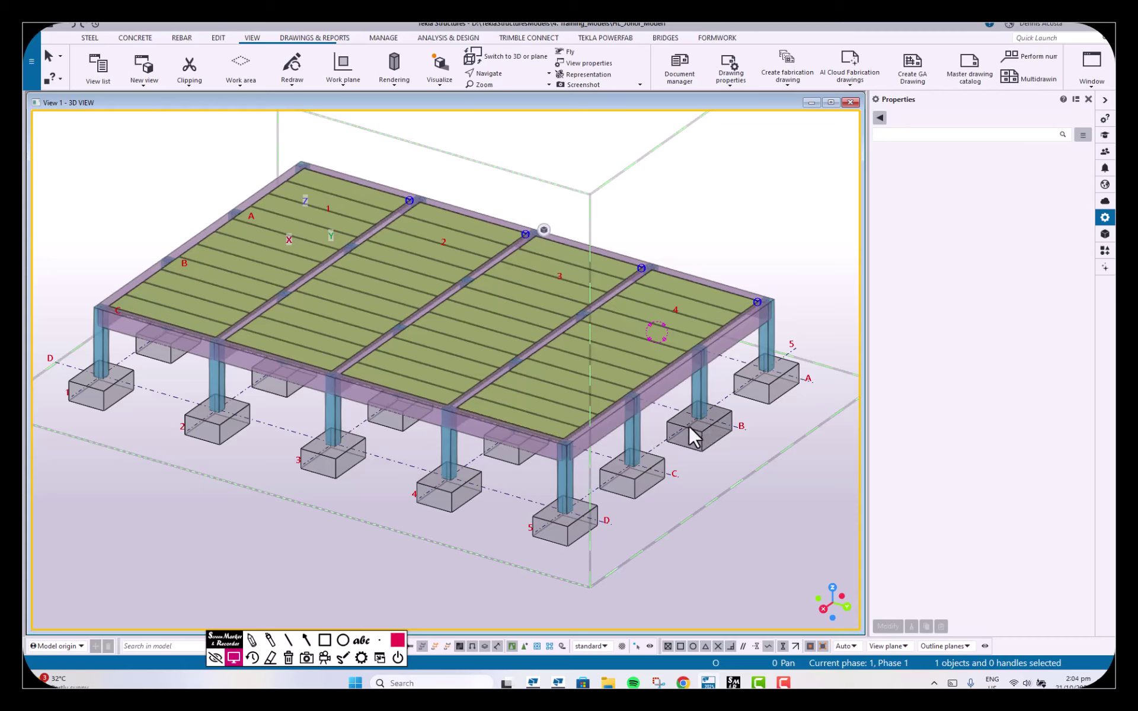
key(ctrl+3)
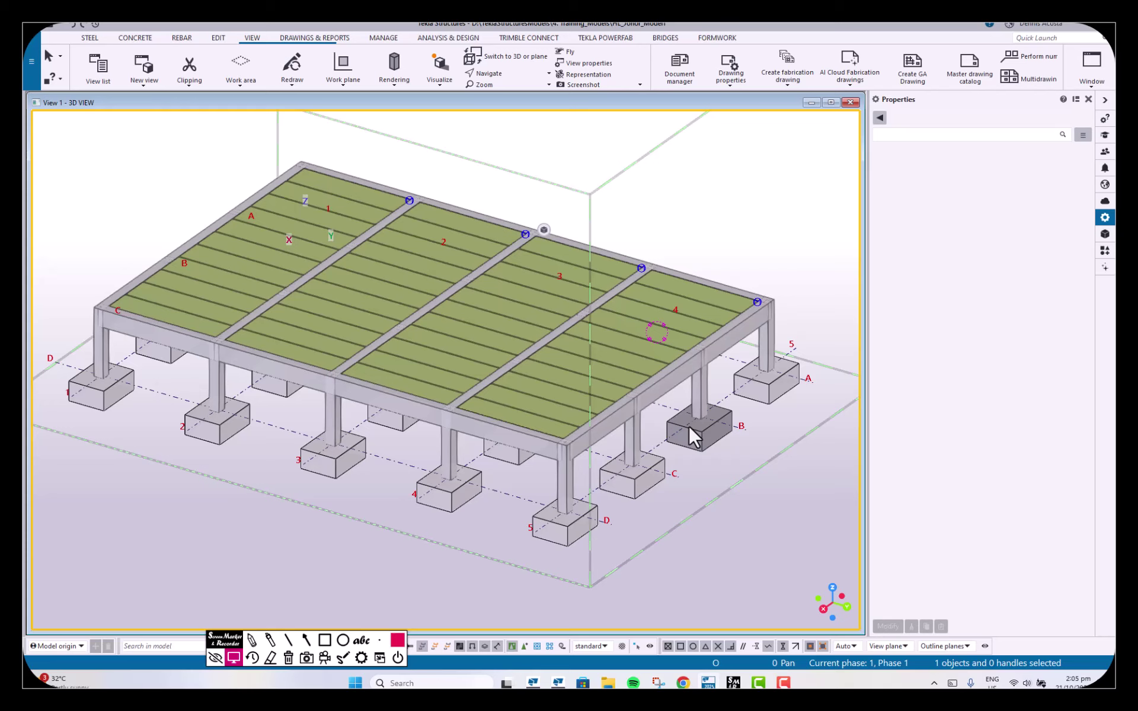
key(ctrl+4)
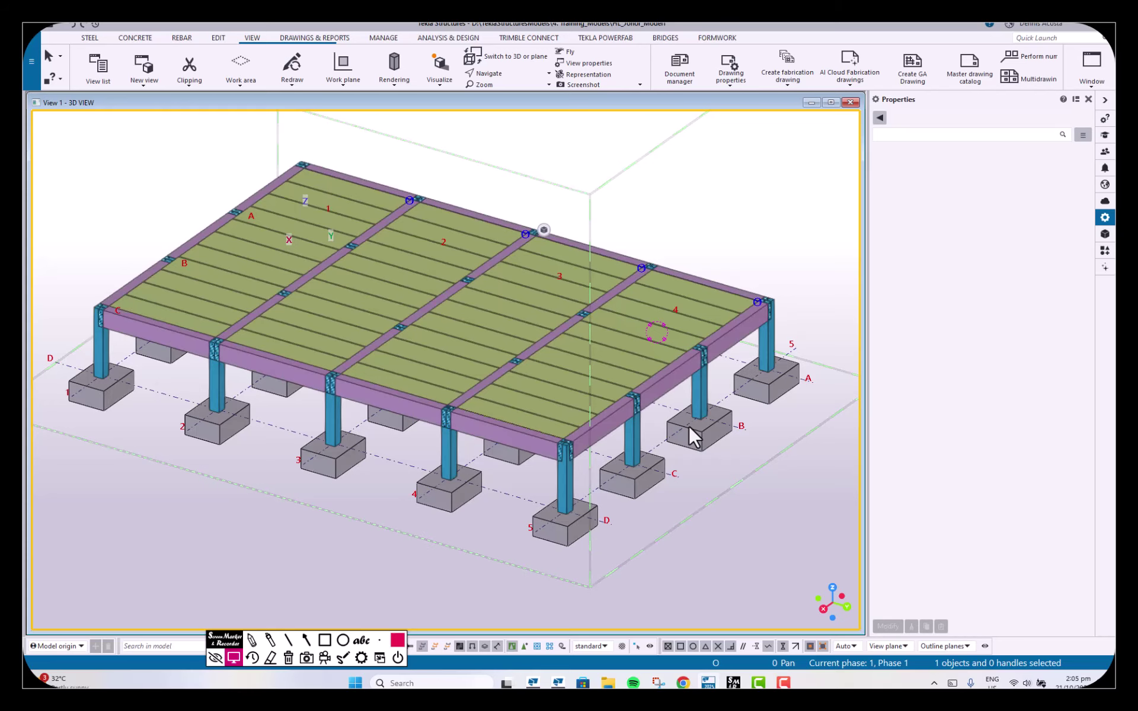
key(ctrl+5)
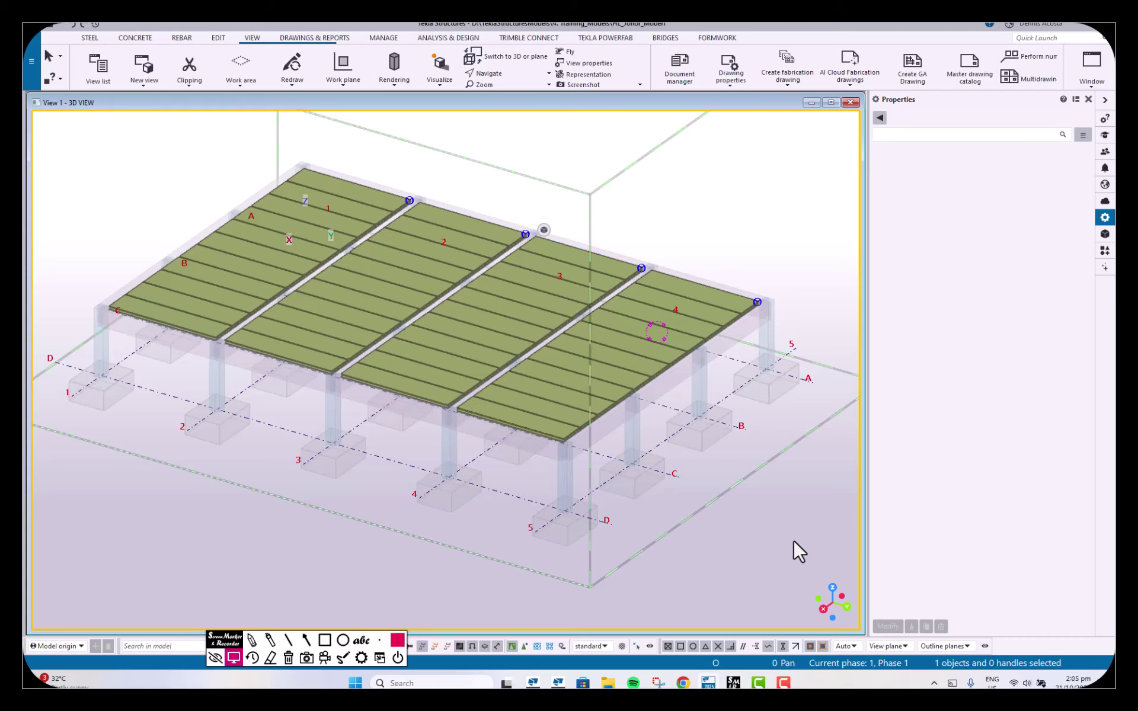
Step: Compare the floor layout's component slabs in shaded wireframe, grayscale and rendered representation, ending on shaded wireframe
key(shift+2)
key(shift+4)
key(shift+3)
key(shift+4)
key(shift+2)
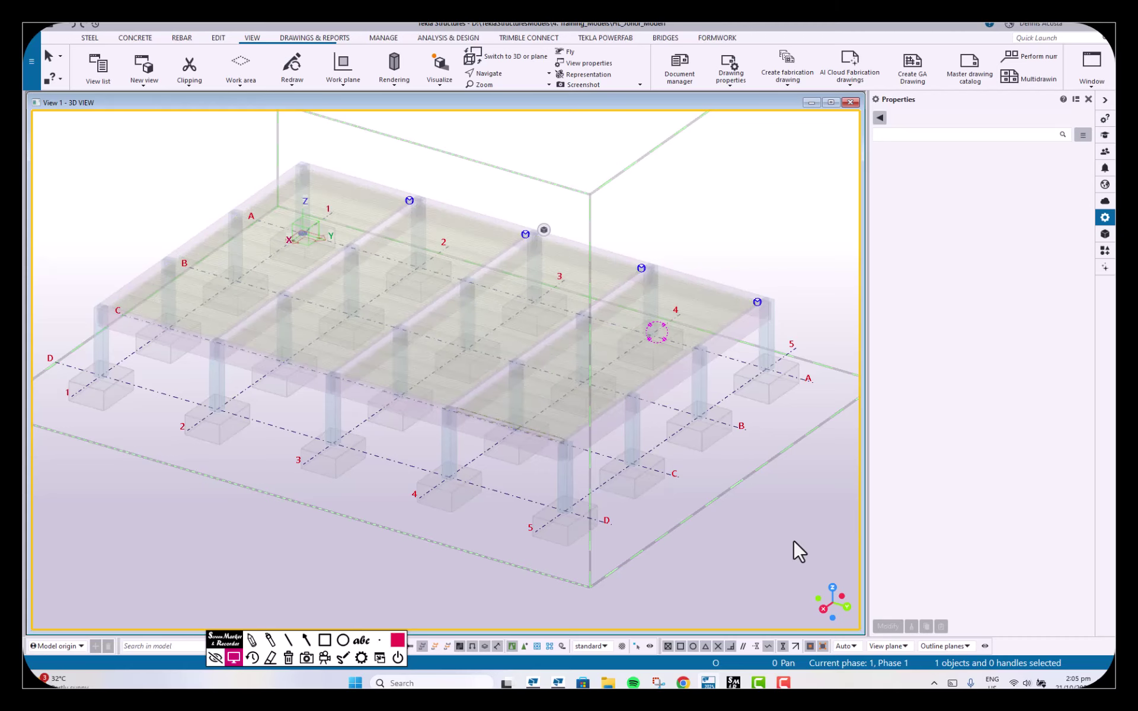
key(shift+4)
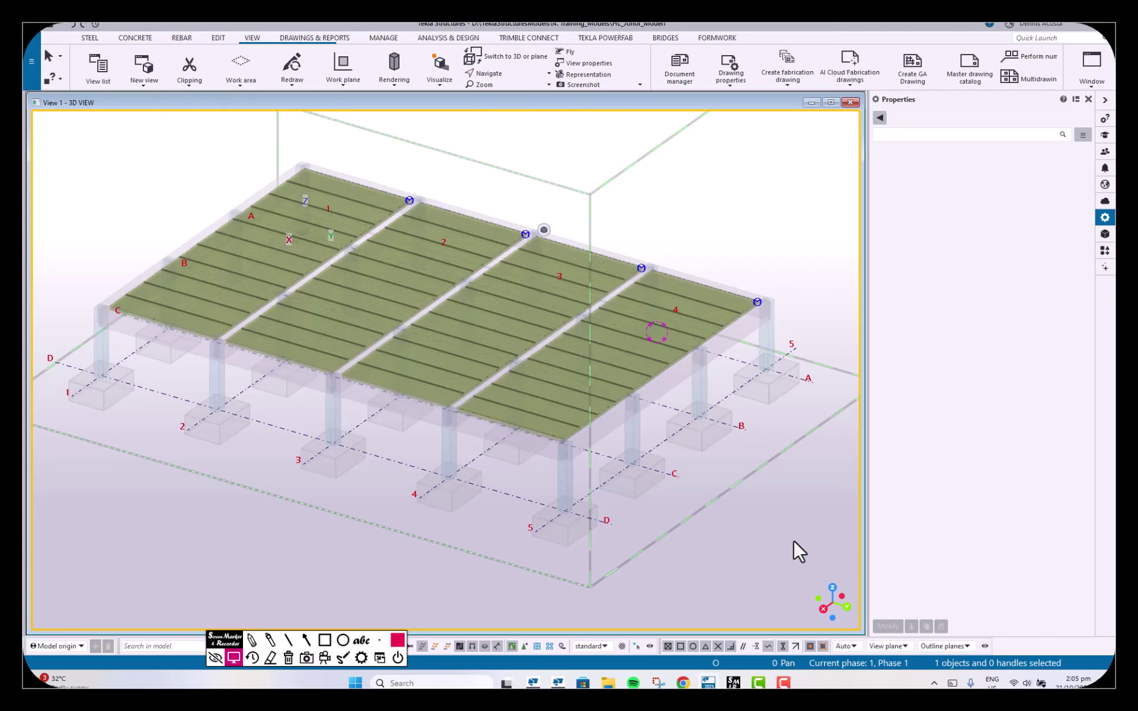
key(shift+2)
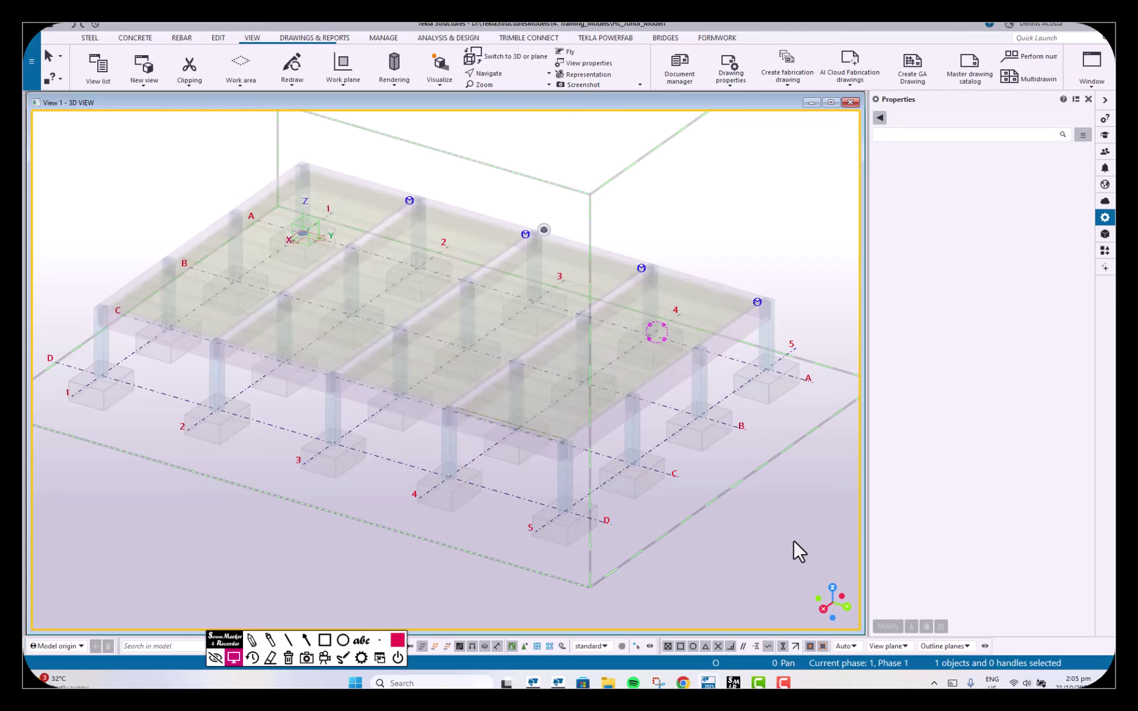
Step: Compare the frame parts in grayscale, shaded wireframe and rendered representation, then leave both parts and component slabs rendered
key(ctrl+3)
key(ctrl+4)
key(ctrl+3)
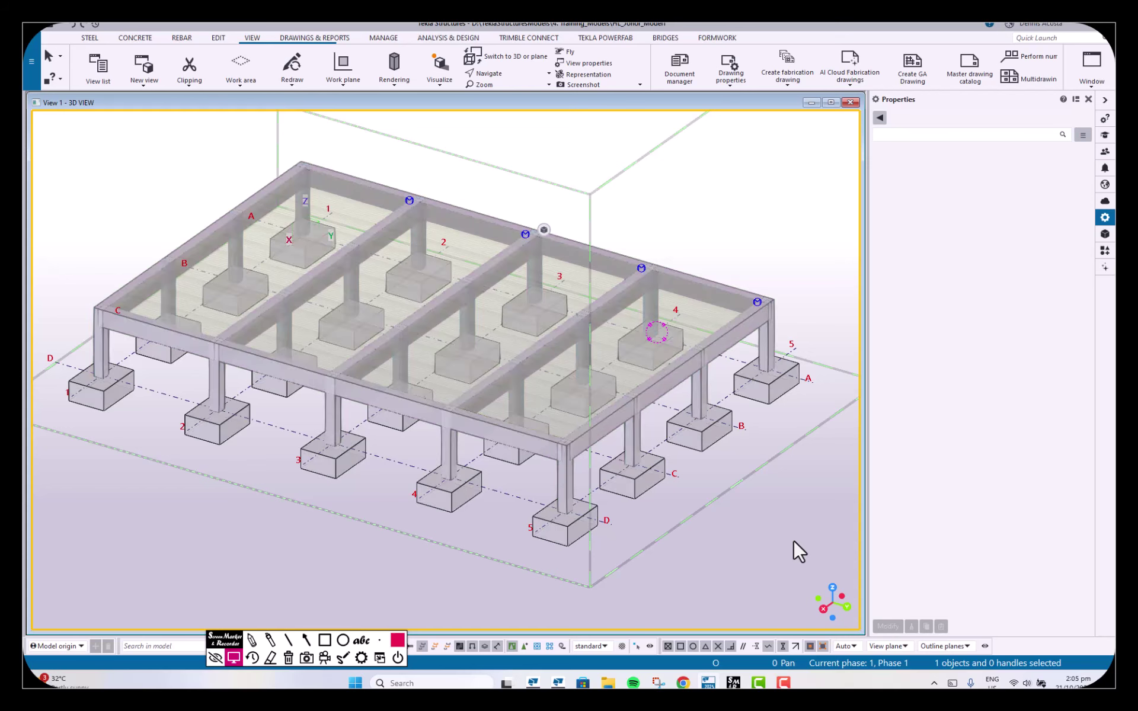
key(ctrl+4)
key(ctrl+2)
key(ctrl+4)
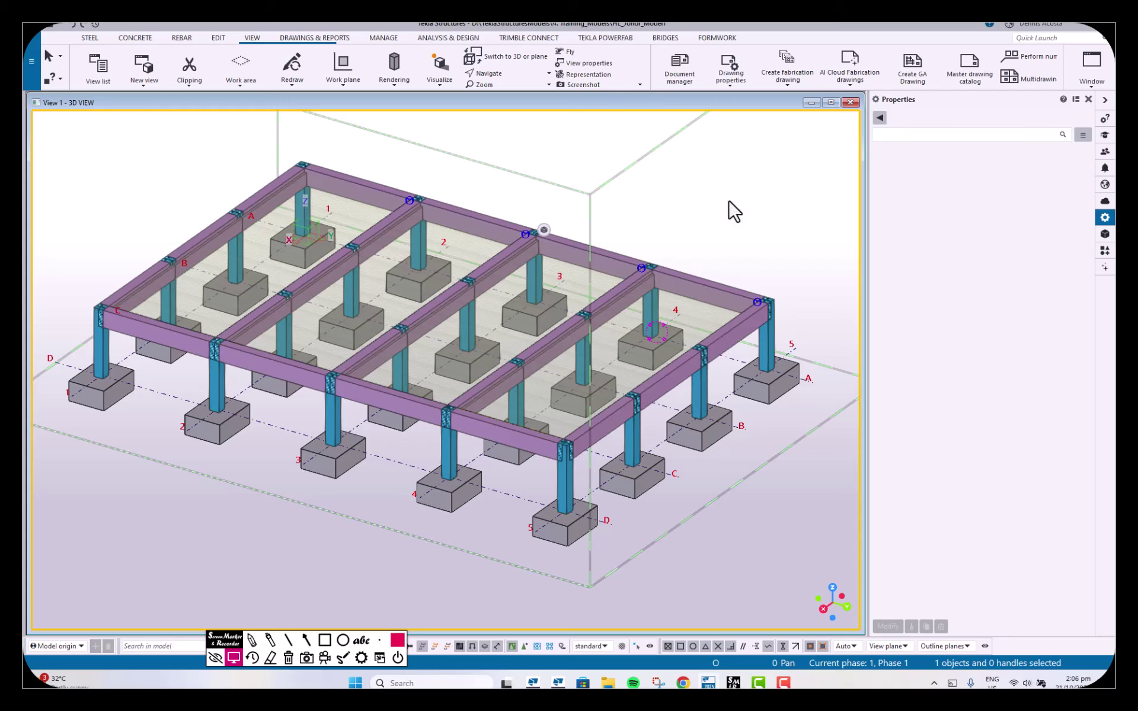
key(shift+4)
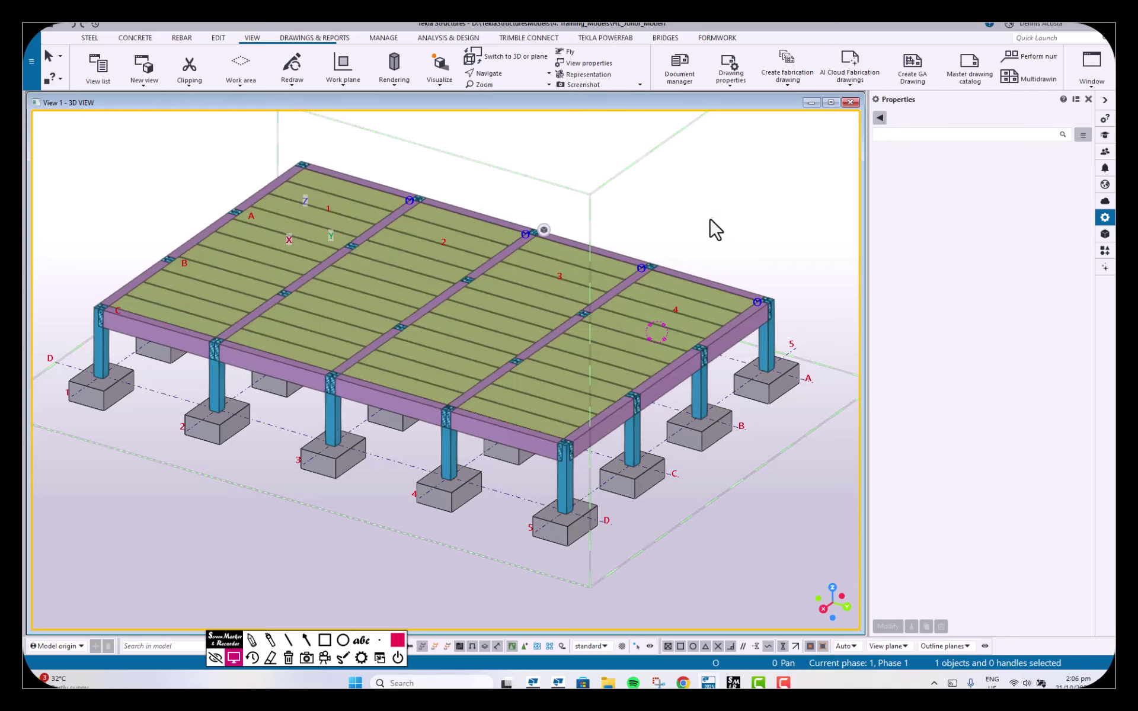
Step: Examine the rendered frame from the corner of grids 1 and D, looking along the grid D columns and footings
scroll(652, 442, down, 3)
middle_drag(652, 443, 582, 420)
scroll(582, 419, down, 3)
ctrl+middle_drag(433, 429, 558, 433)
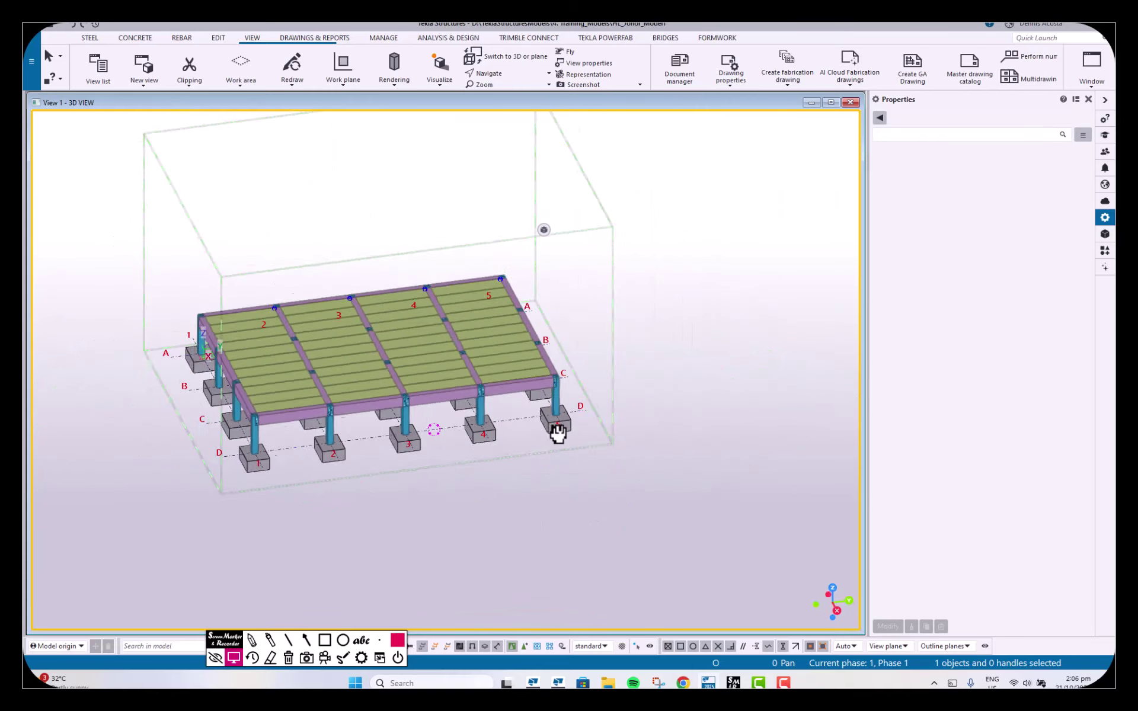
scroll(531, 373, up, 6)
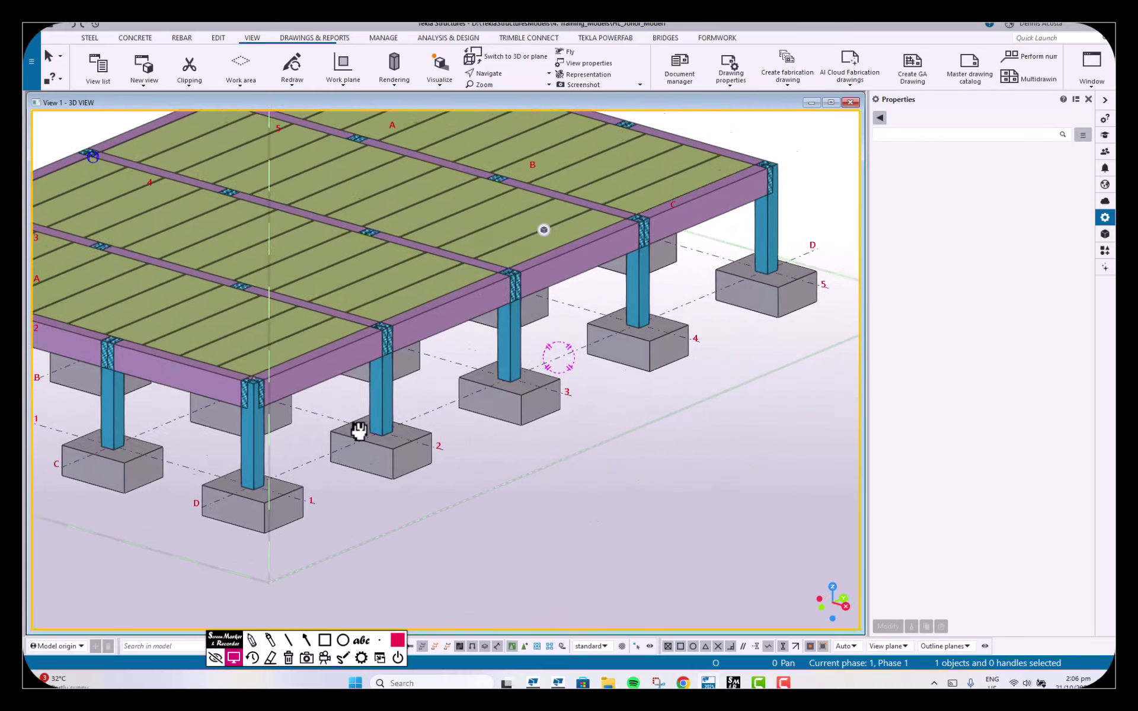
middle_drag(359, 431, 344, 434)
scroll(345, 433, down, 1)
ctrl+middle_drag(401, 404, 396, 417)
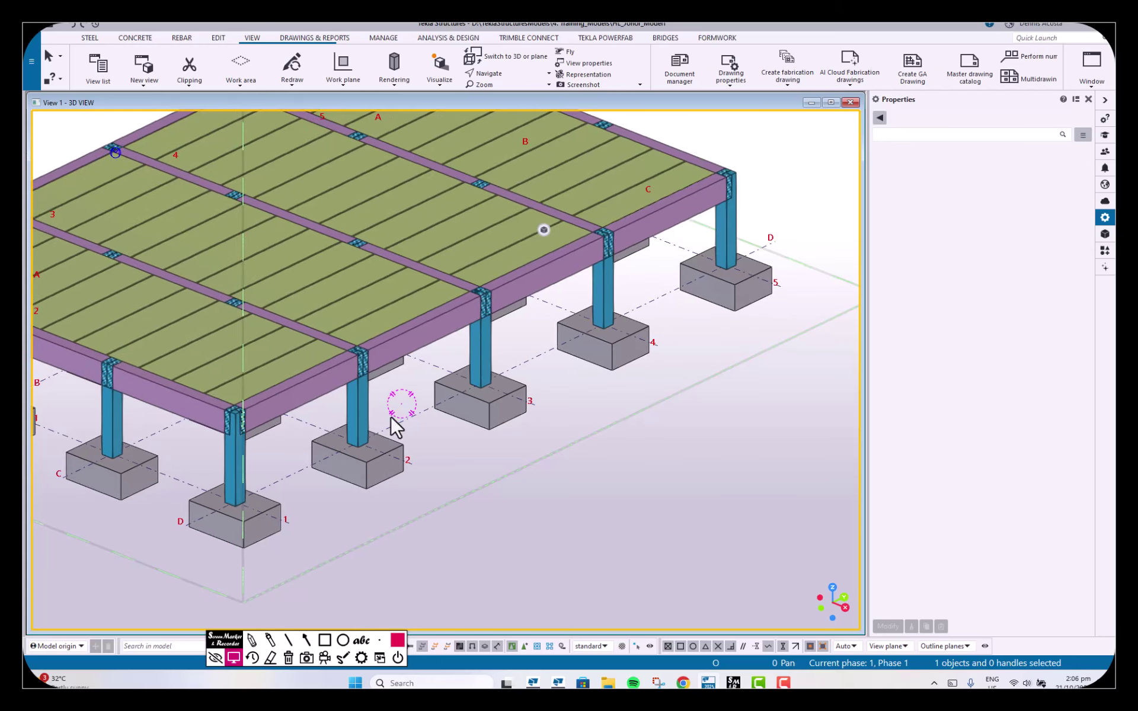
Step: Start a concrete panel named PRECAST WALL with profile 2800*150 and class 2
click(136, 39)
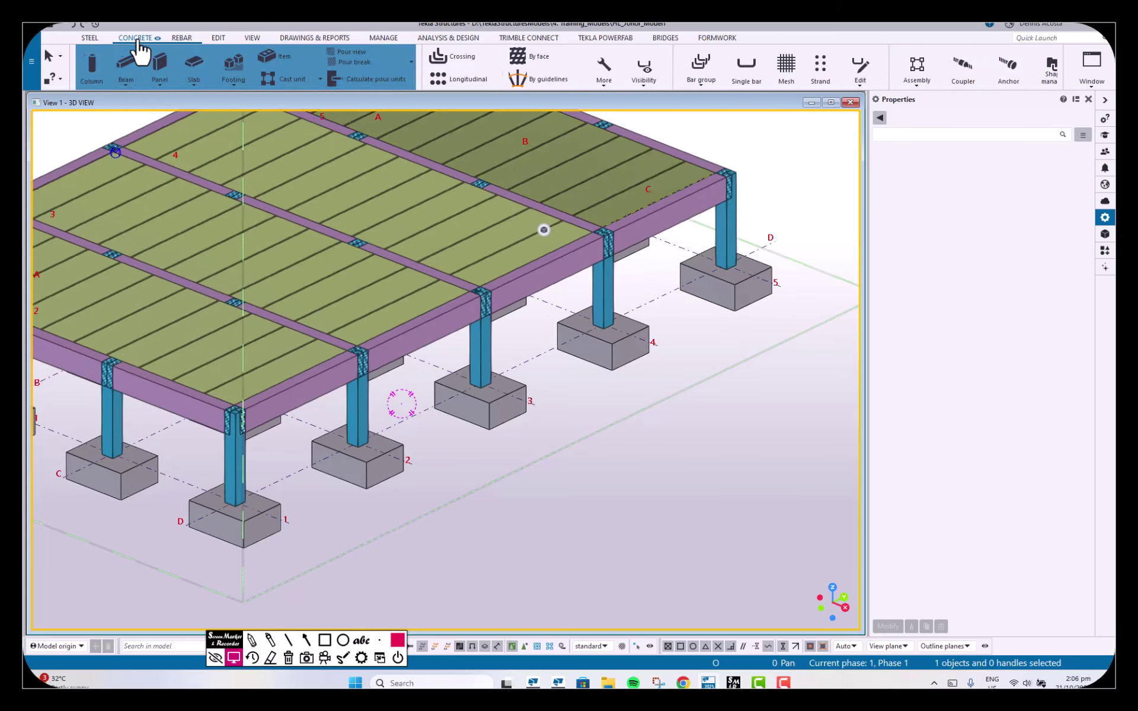
click(161, 65)
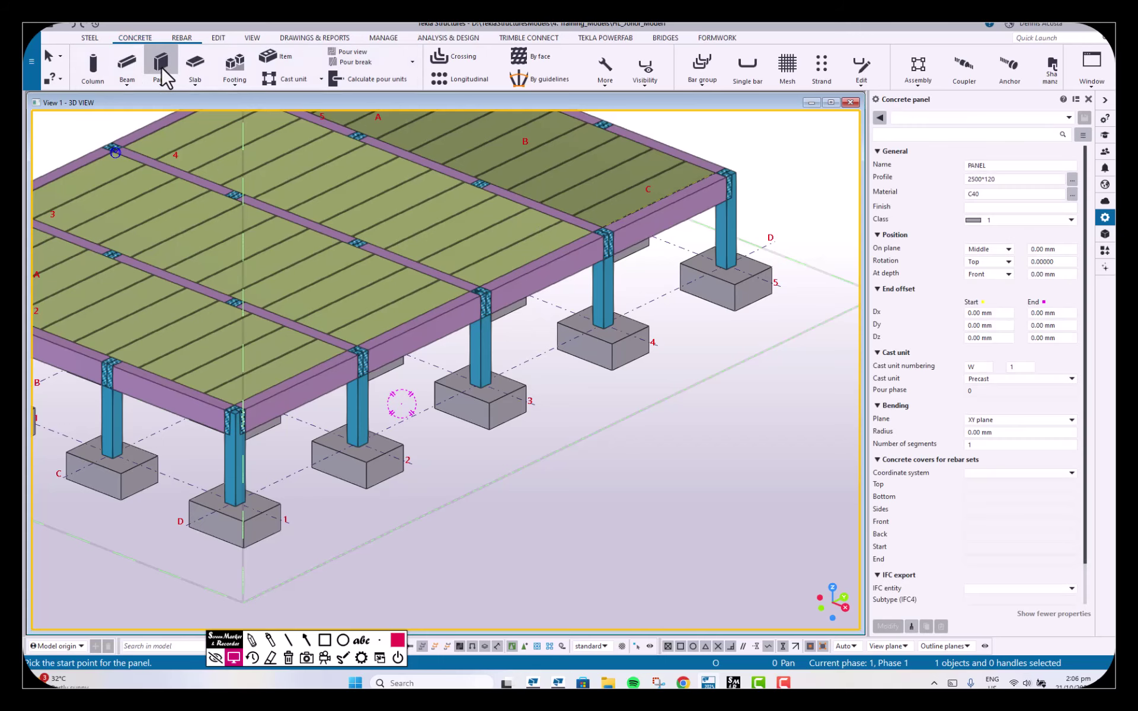
double_click(977, 166)
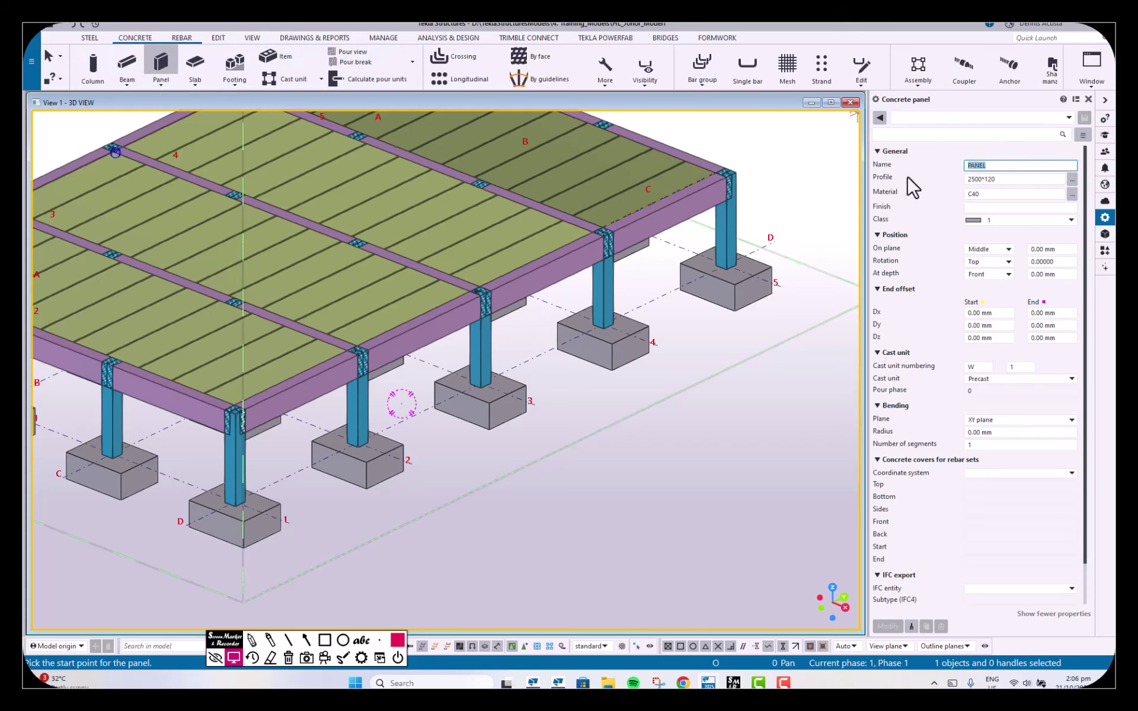
text(pre)
key(BackSpace)
text(PRECAST WALL)
key(Tab)
text(2800)
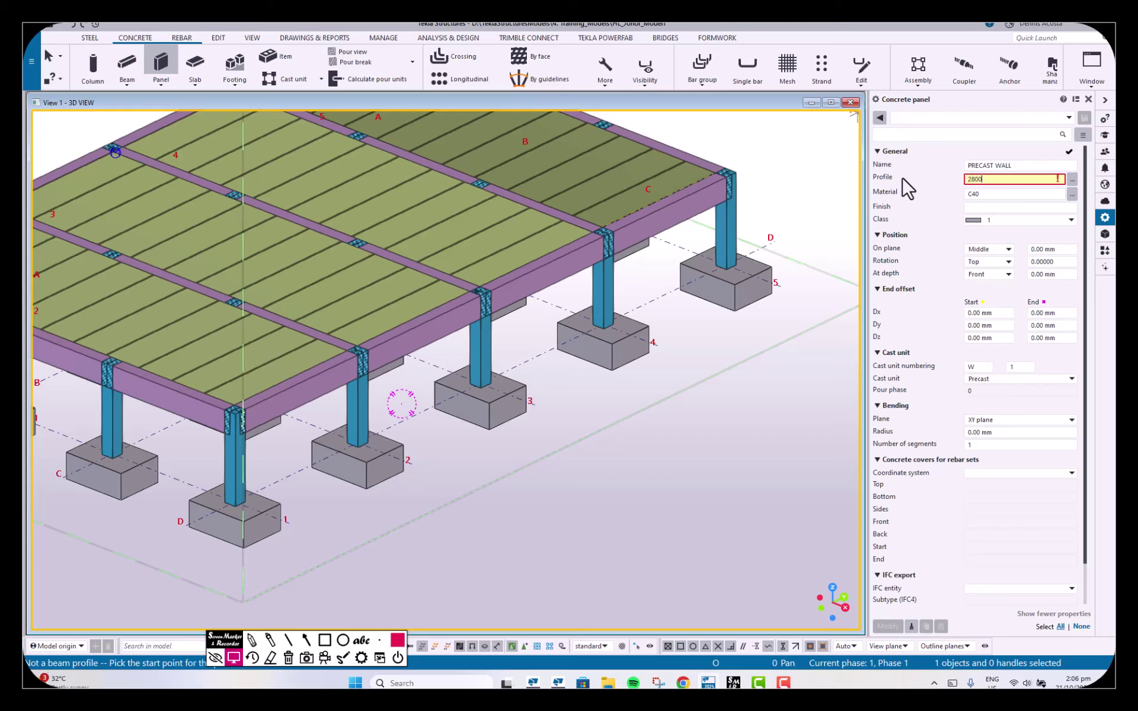
text(*150)
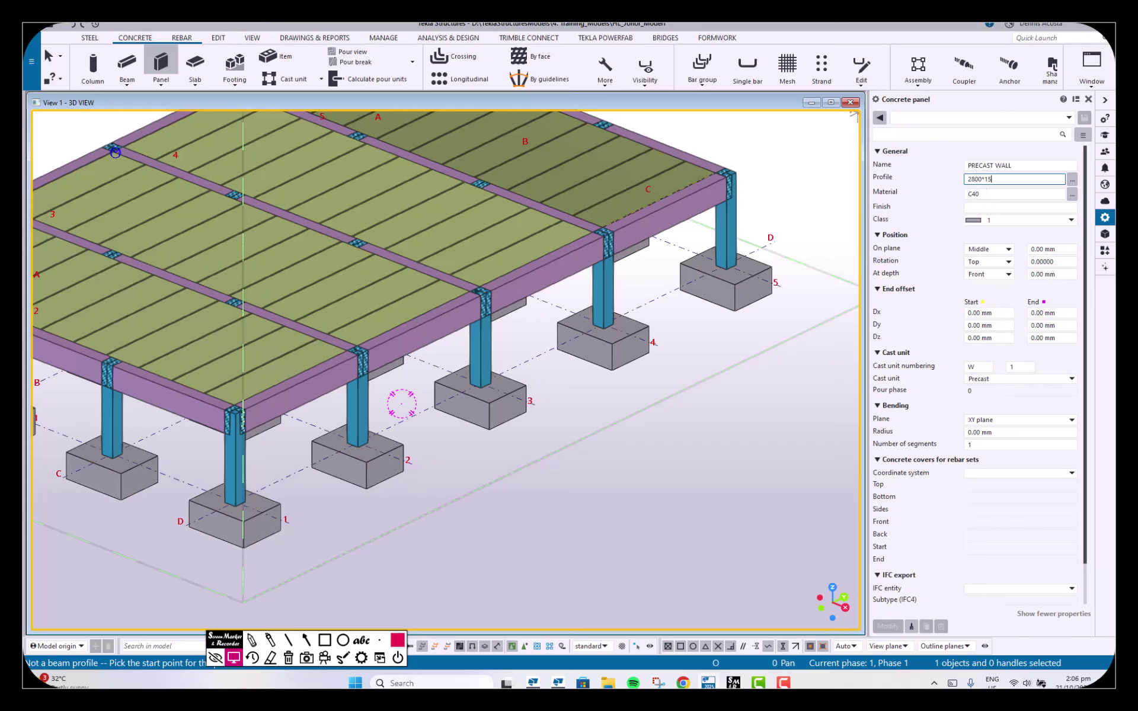
click(993, 208)
click(993, 220)
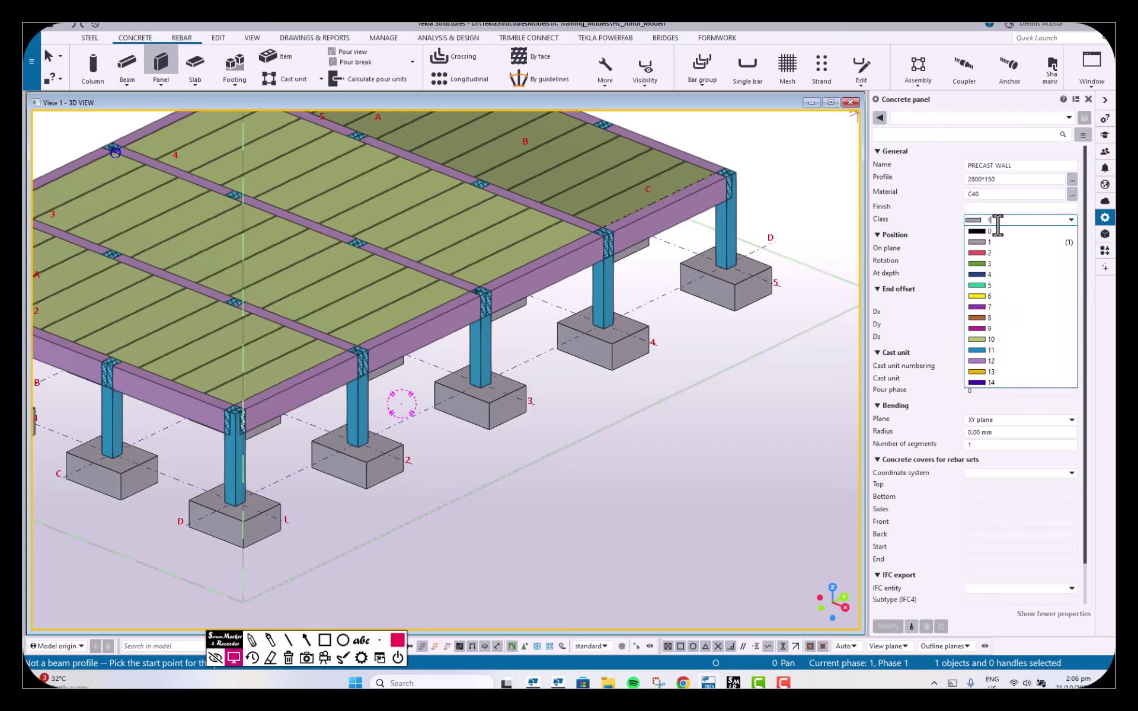
click(984, 254)
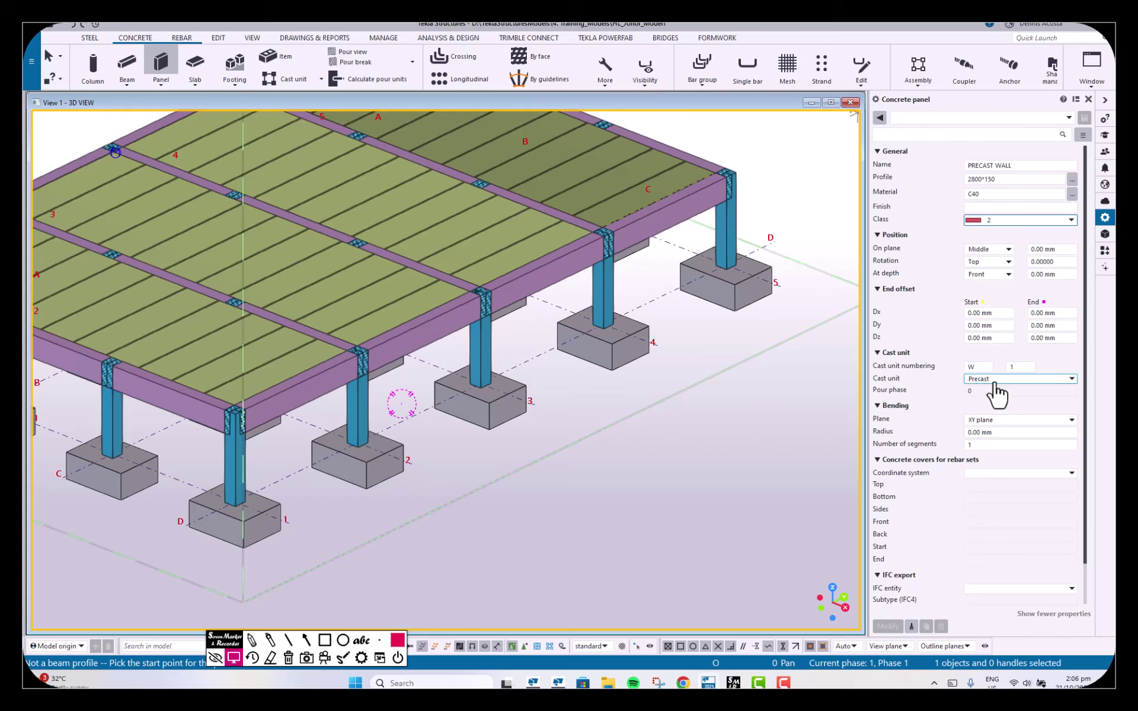
middle_drag(356, 464, 491, 409)
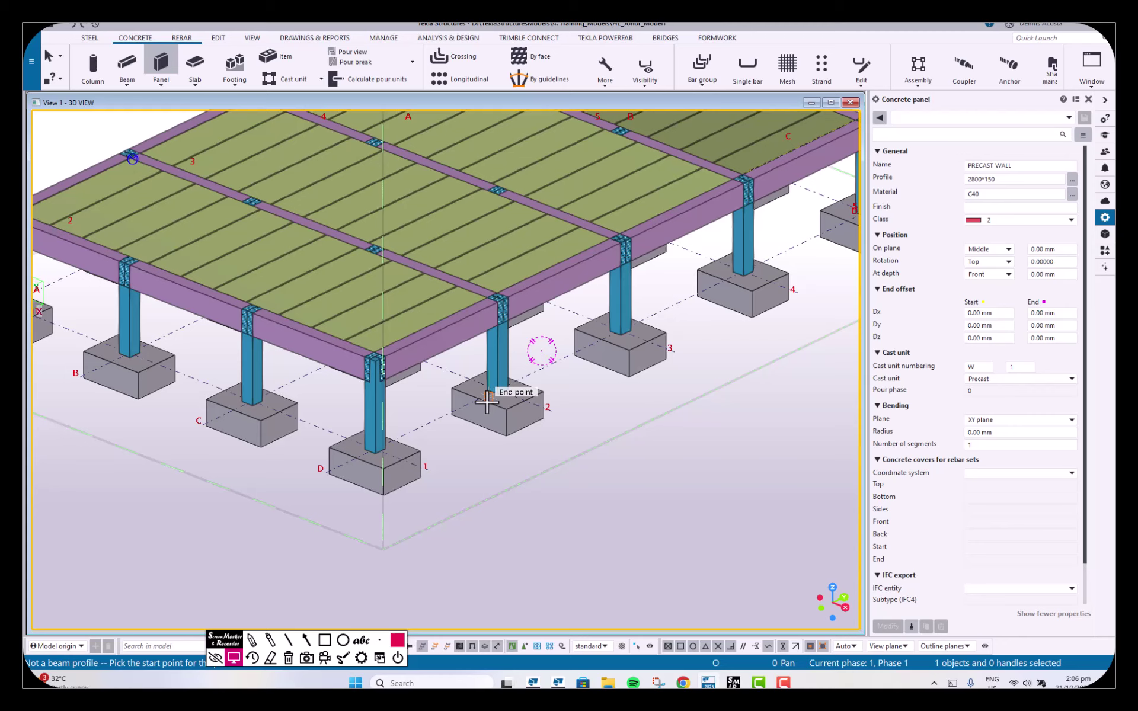
Step: Place the wall panel along grid D, from the outer base corner of the grid 1 column to the far outer corner of the grid 5 column
scroll(325, 470, up, 5)
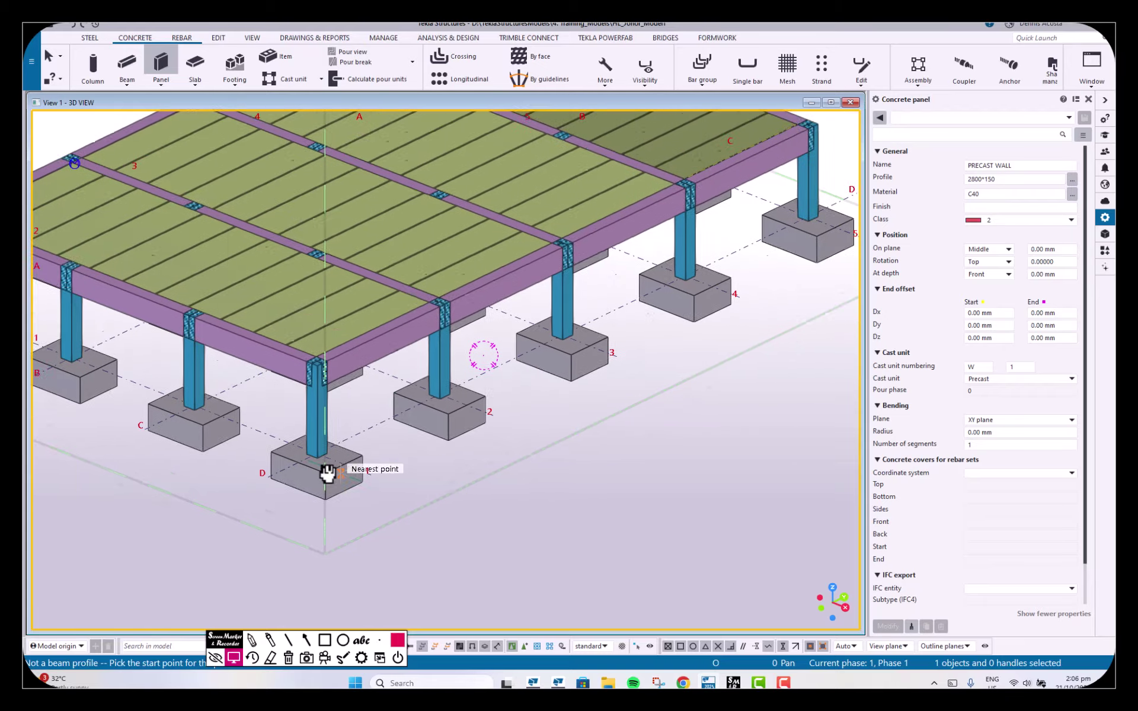
scroll(253, 466, up, 2)
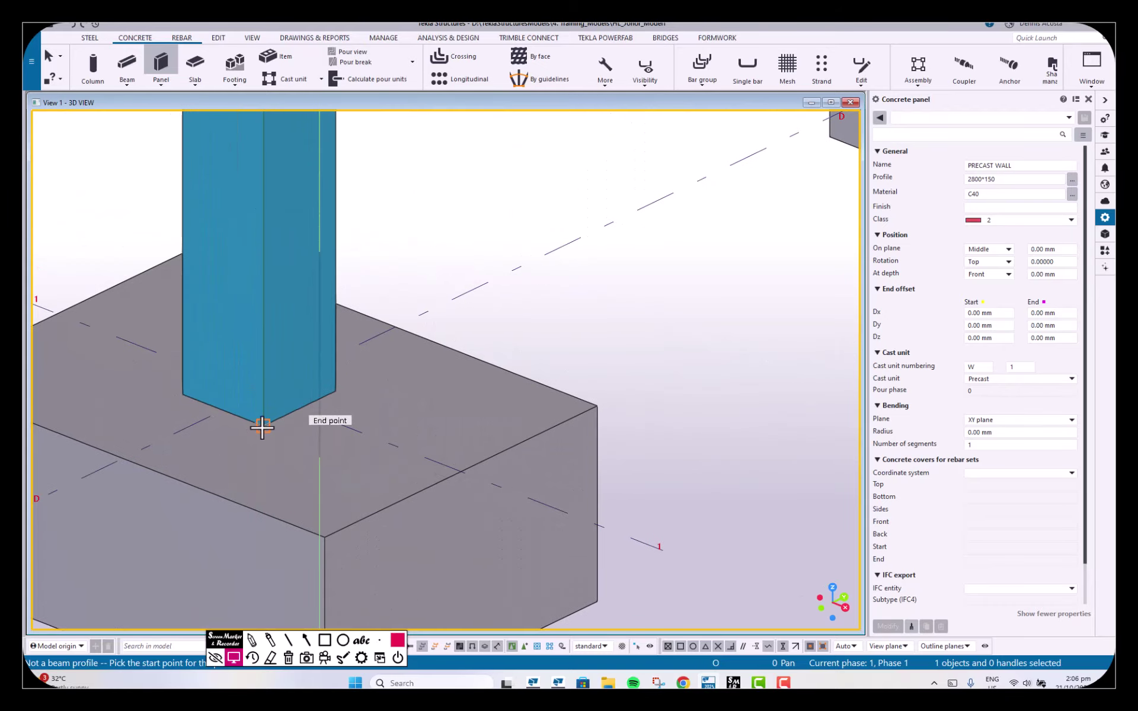
click(262, 428)
scroll(296, 448, down, 2)
scroll(474, 350, down, 2)
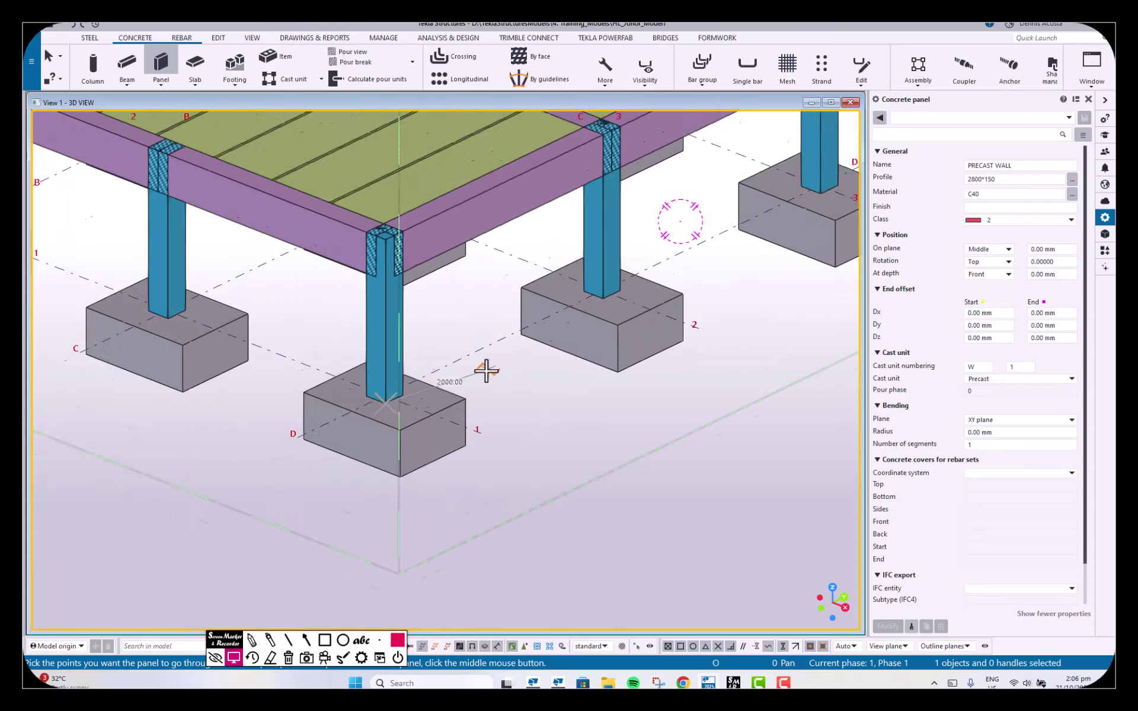
scroll(749, 284, down, 4)
scroll(592, 313, up, 7)
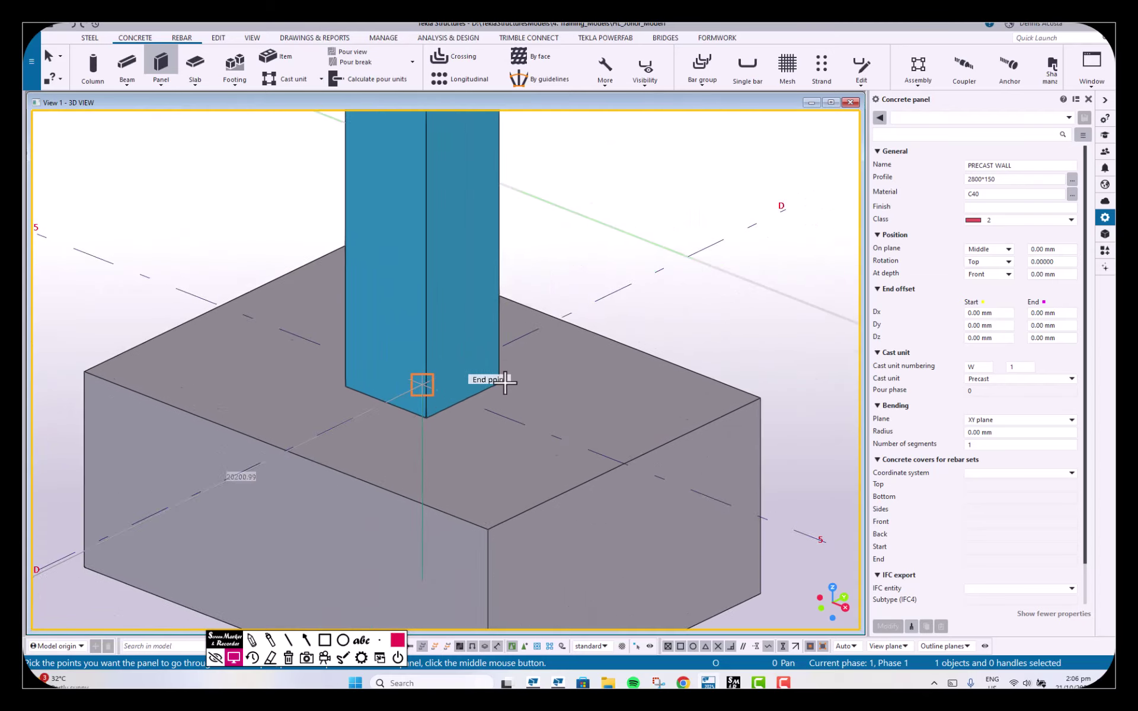
scroll(505, 383, up, 2)
click(499, 388)
scroll(604, 363, down, 2)
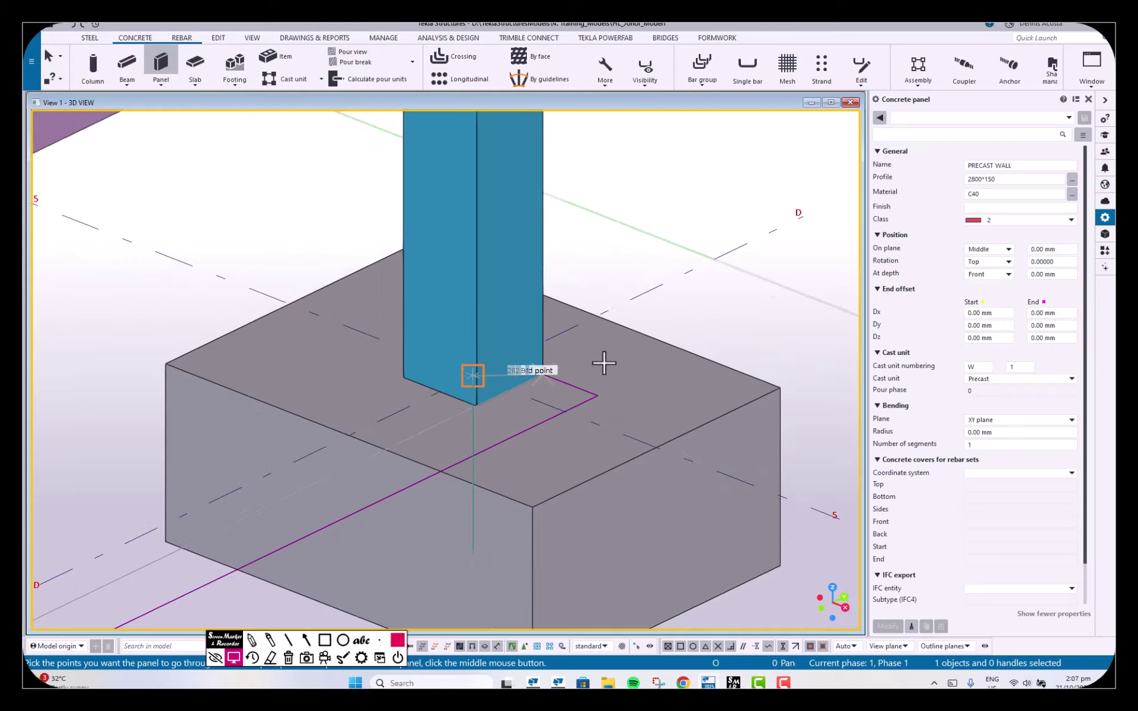
scroll(604, 332, down, 2)
middle_click(605, 297)
scroll(621, 297, down, 4)
right_click(656, 232)
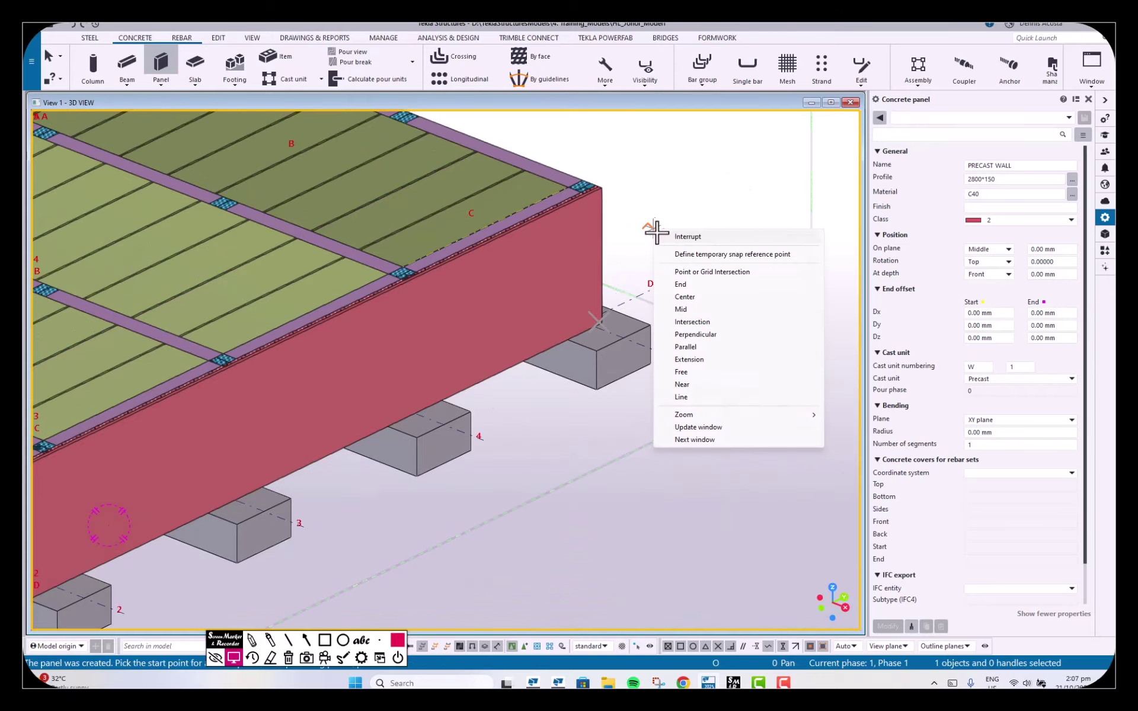
click(684, 237)
Step: Set the wall panel's on plane position to Right
scroll(511, 376, down, 5)
scroll(558, 385, up, 6)
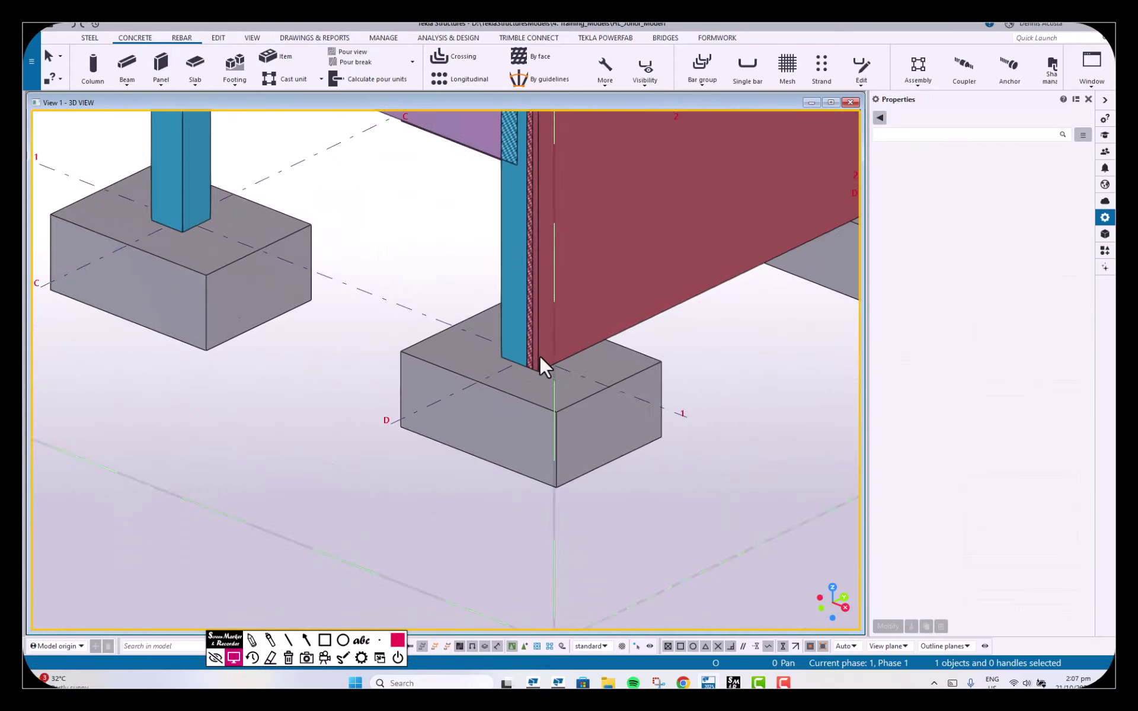
scroll(540, 359, up, 5)
click(507, 435)
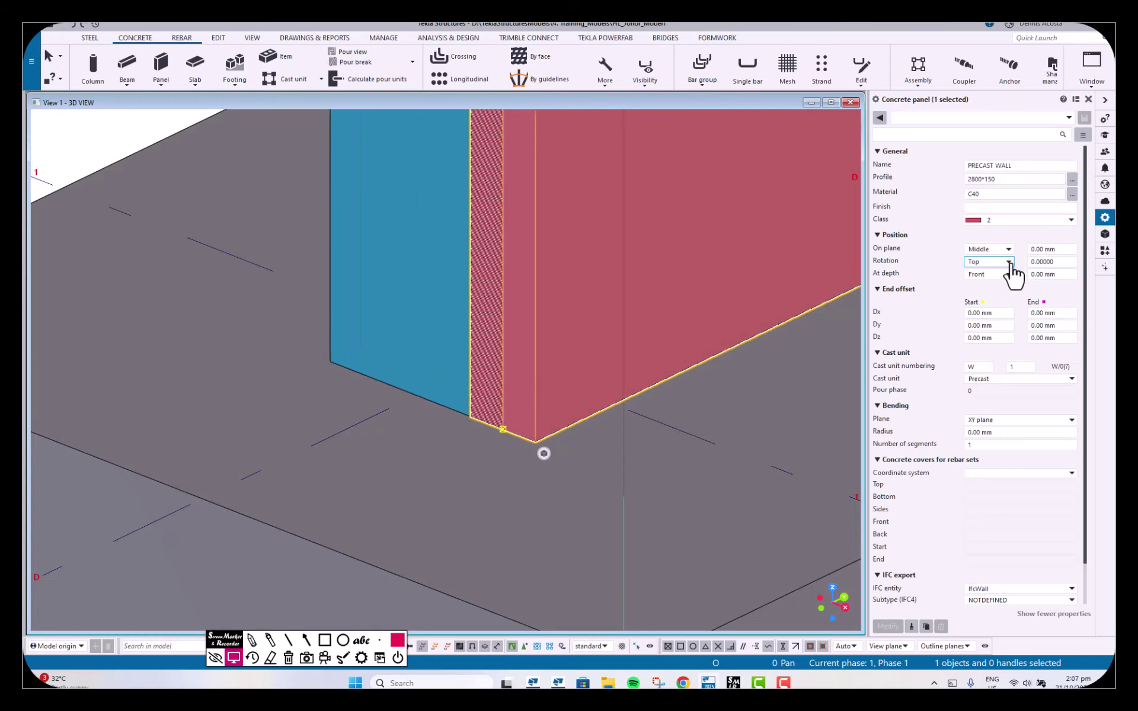
click(1008, 249)
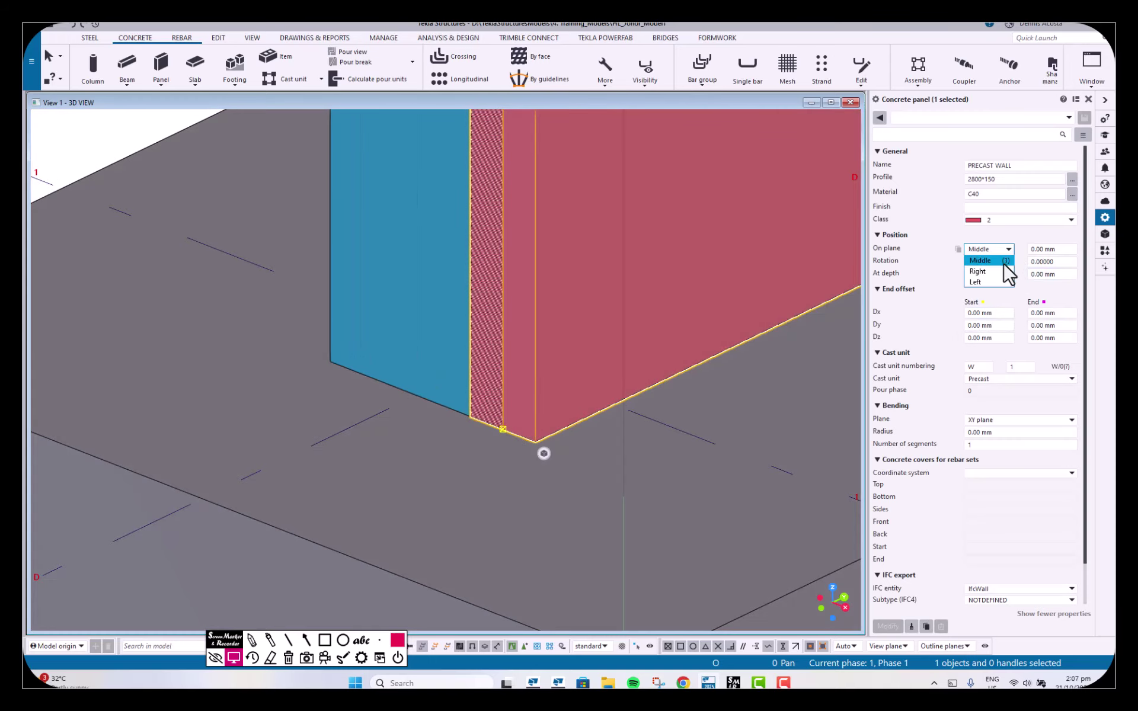
click(1004, 271)
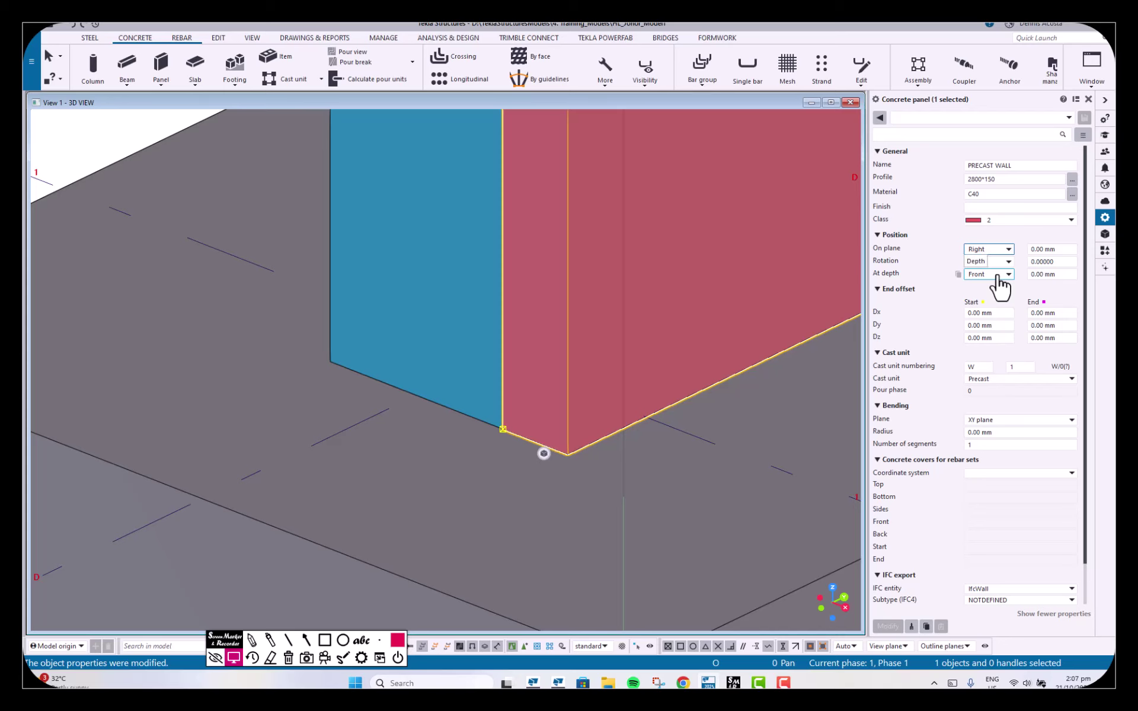
Step: Examine the full-length wall panel against the outer faces of the columns along grid D
scroll(605, 411, down, 5)
click(606, 405)
middle_drag(610, 404, 515, 475)
scroll(458, 444, up, 2)
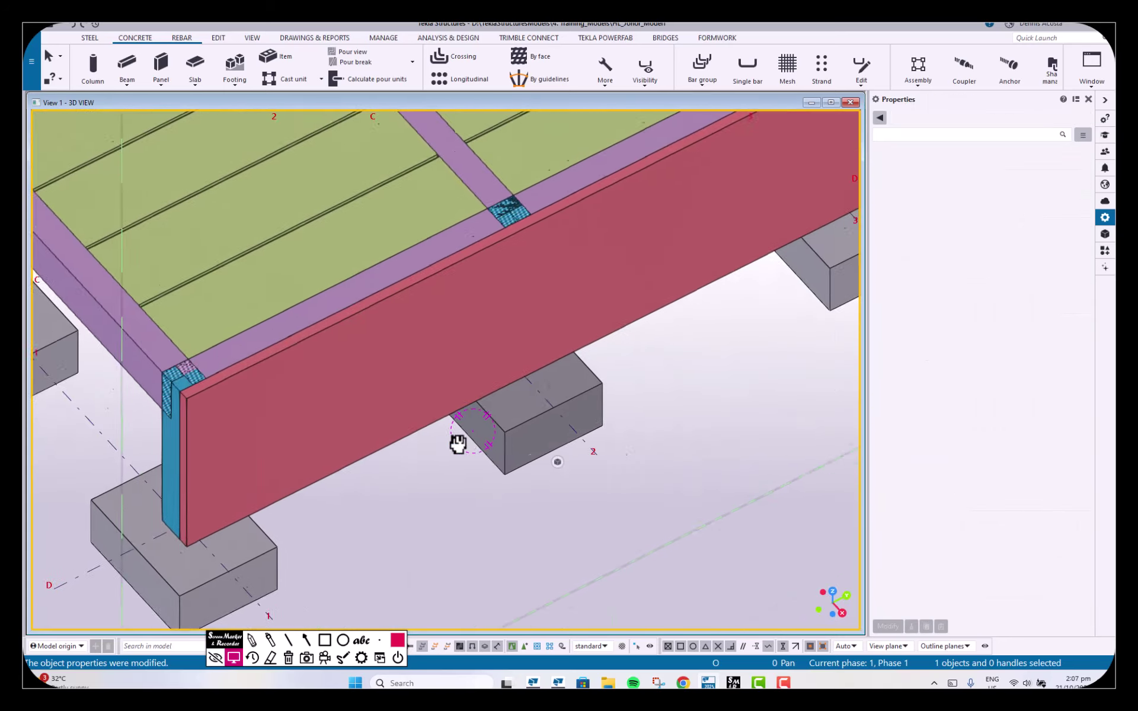
scroll(458, 444, down, 3)
click(570, 337)
ctrl+middle_drag(571, 338, 614, 483)
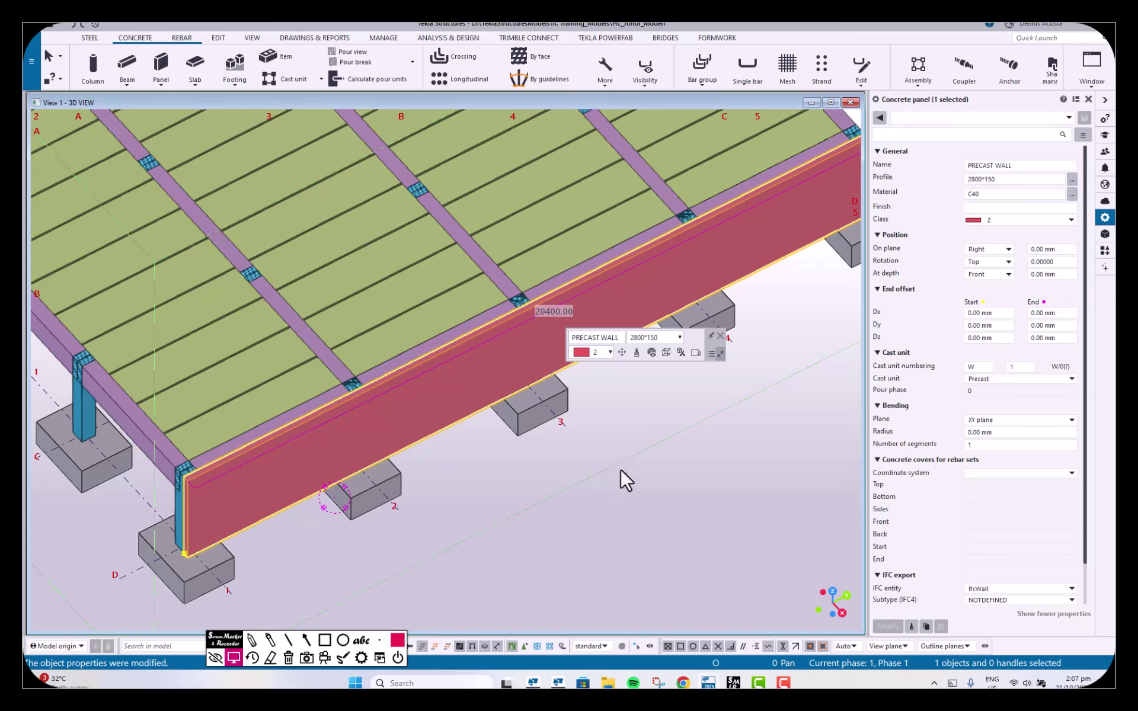
click(495, 470)
middle_drag(495, 470, 461, 444)
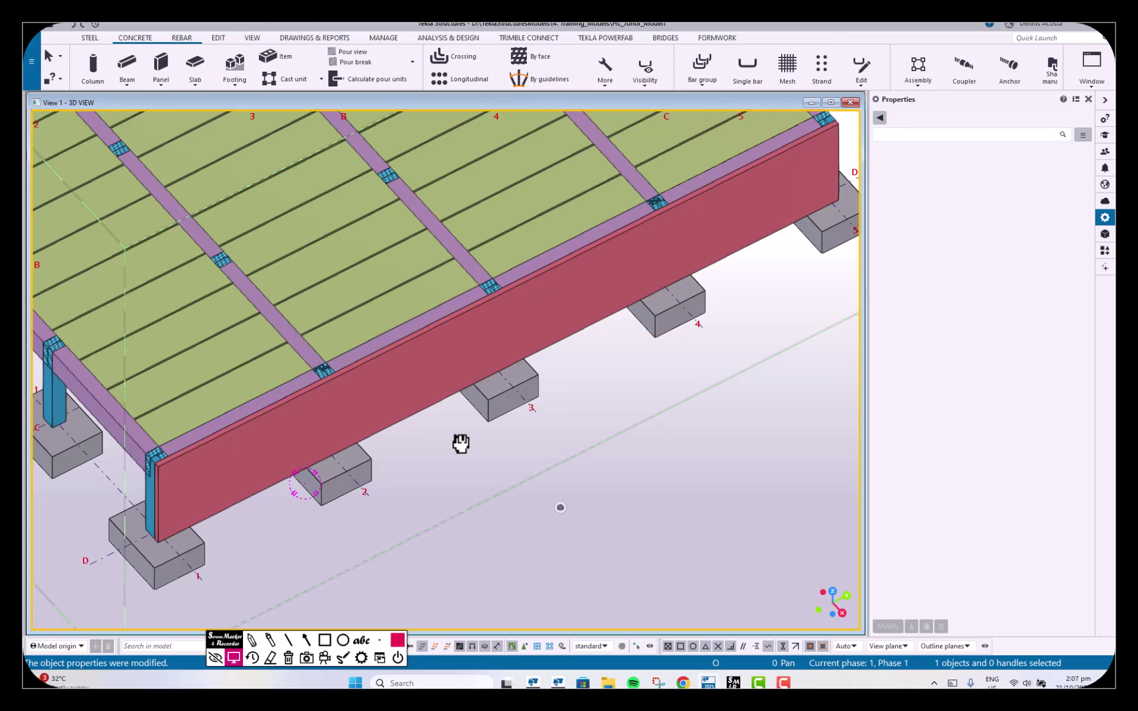
Step: Split the full-length wall panel along grid D at grid lines 2 and 3
click(428, 392)
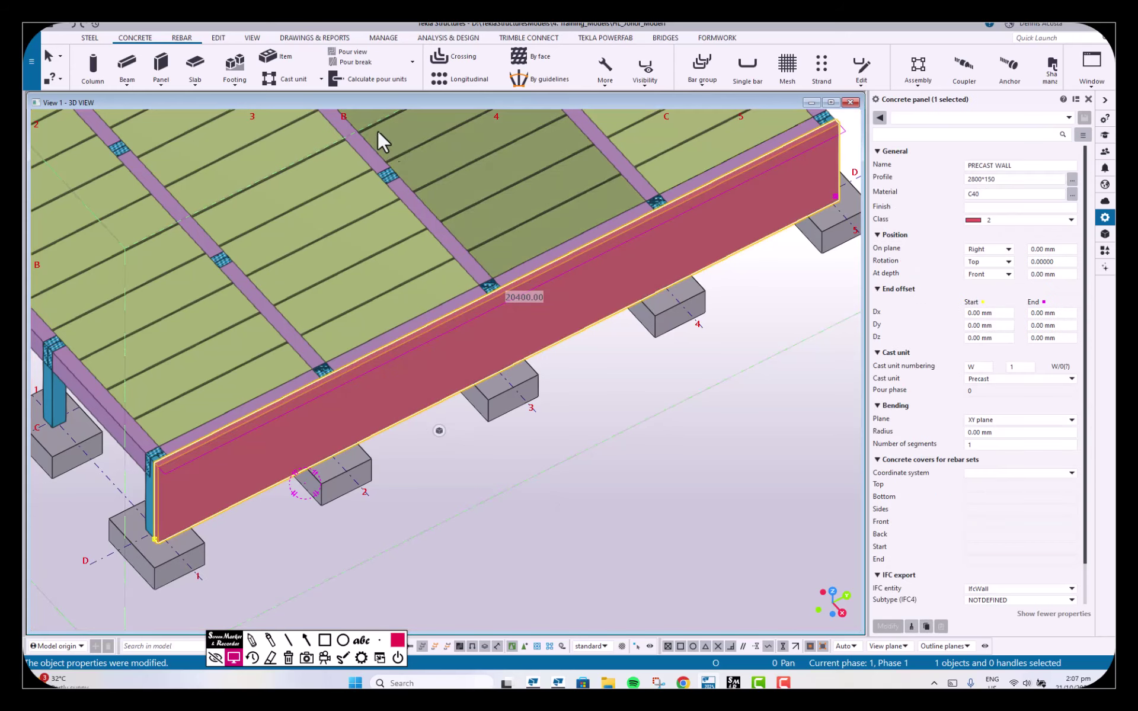
click(217, 38)
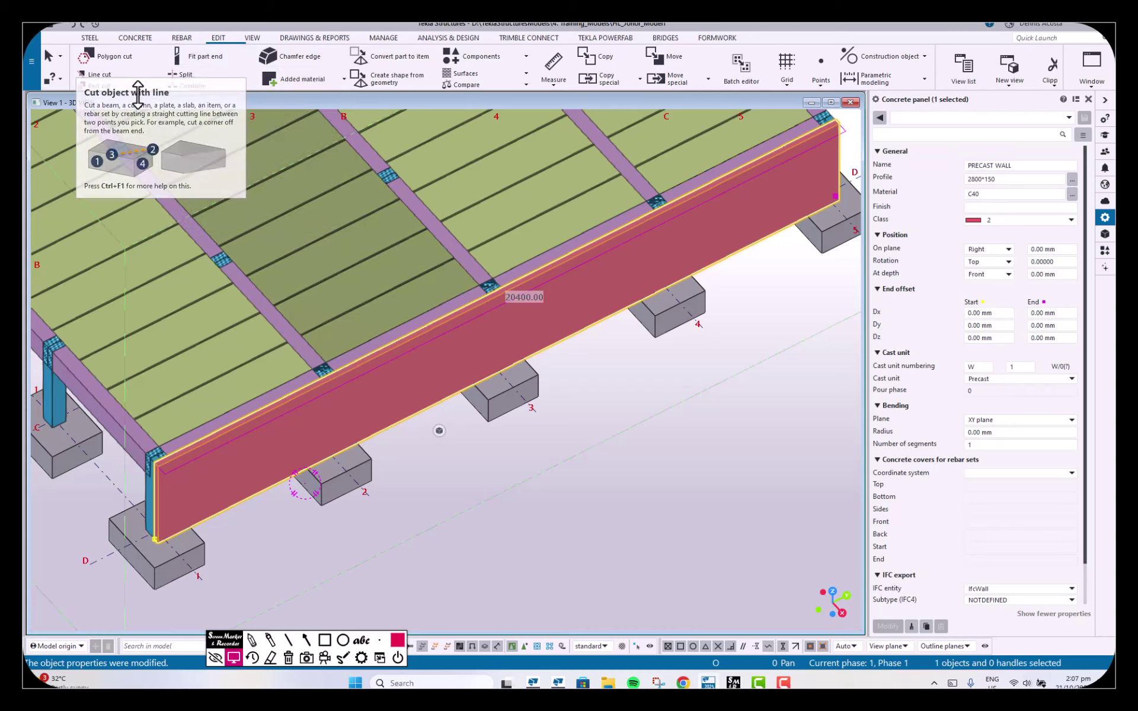
click(179, 73)
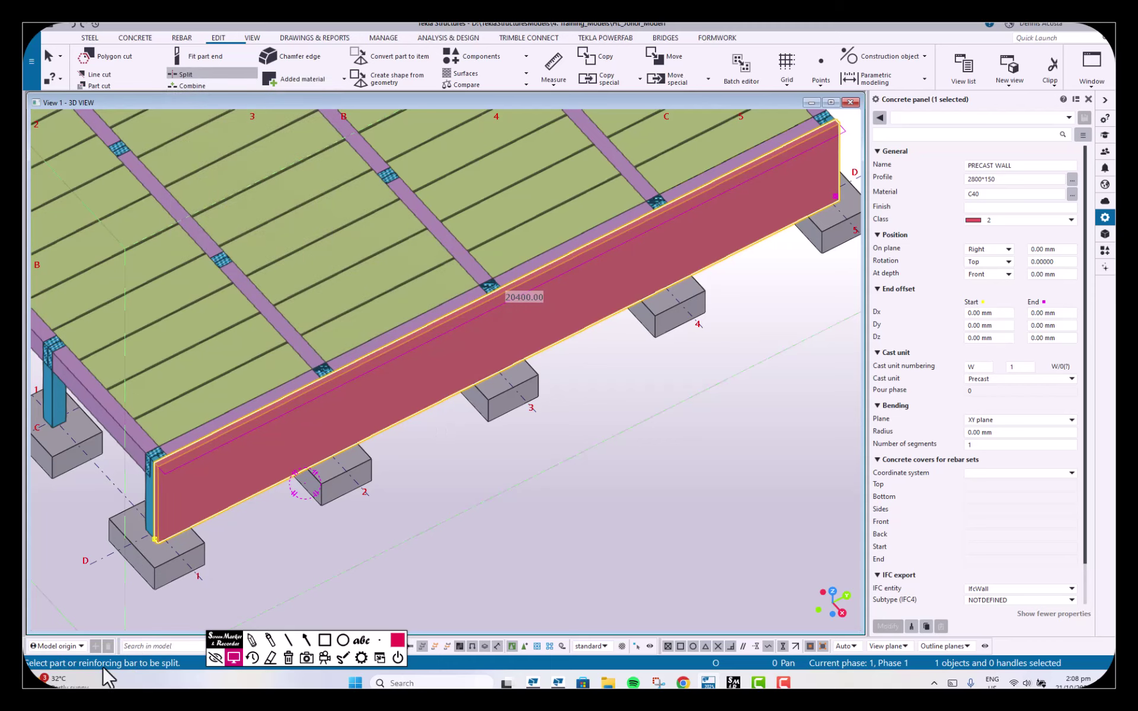
click(264, 475)
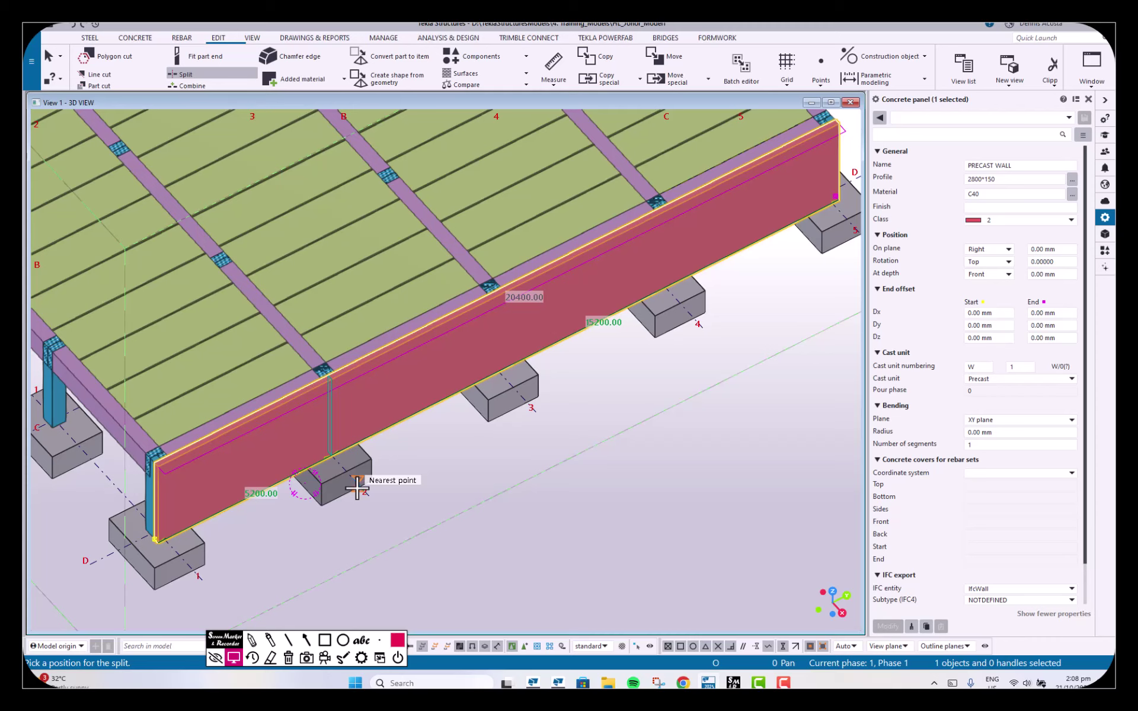
scroll(359, 487, up, 3)
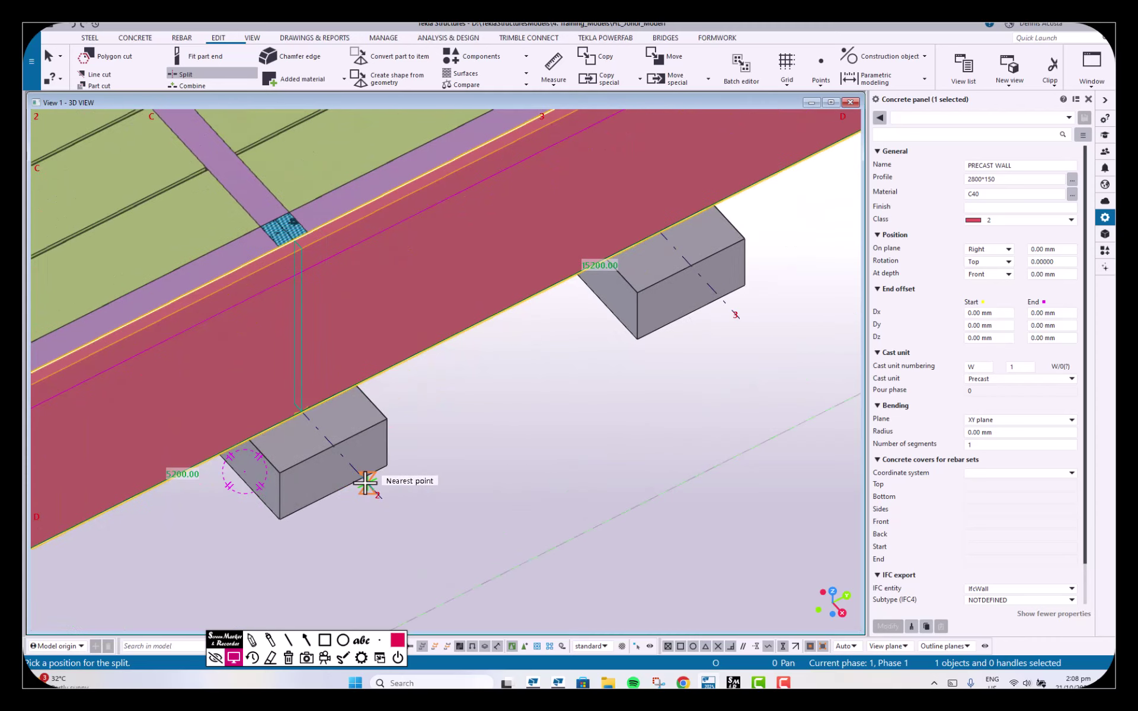
click(366, 483)
scroll(369, 478, down, 3)
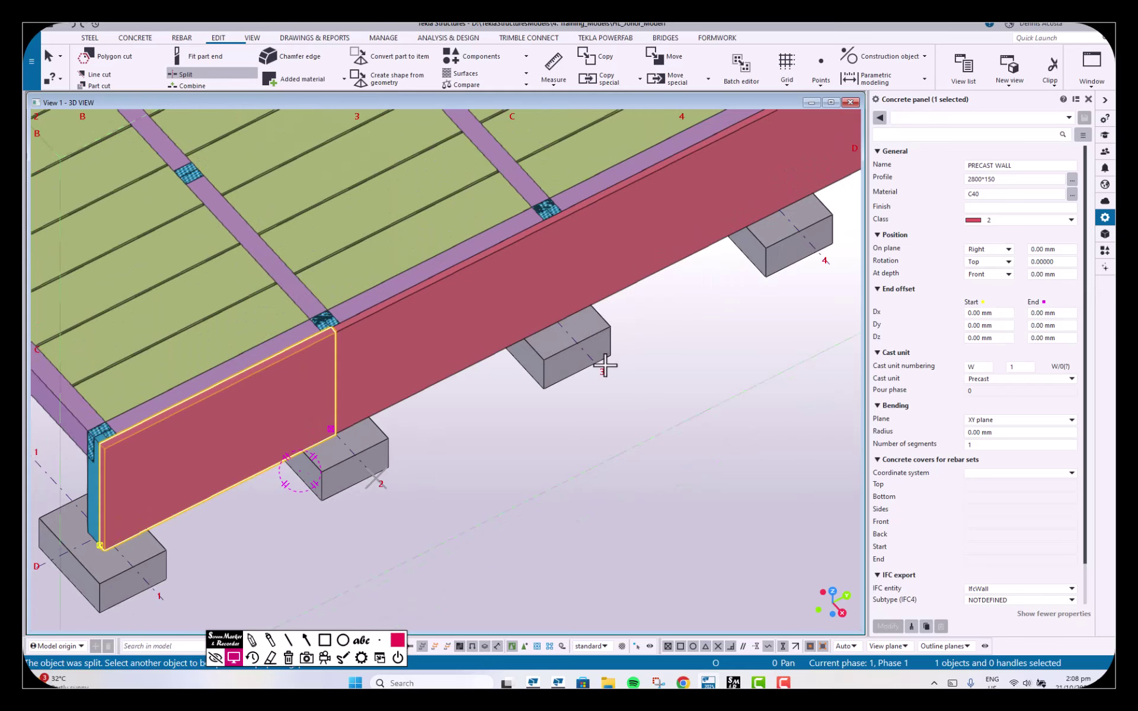
click(560, 298)
click(599, 366)
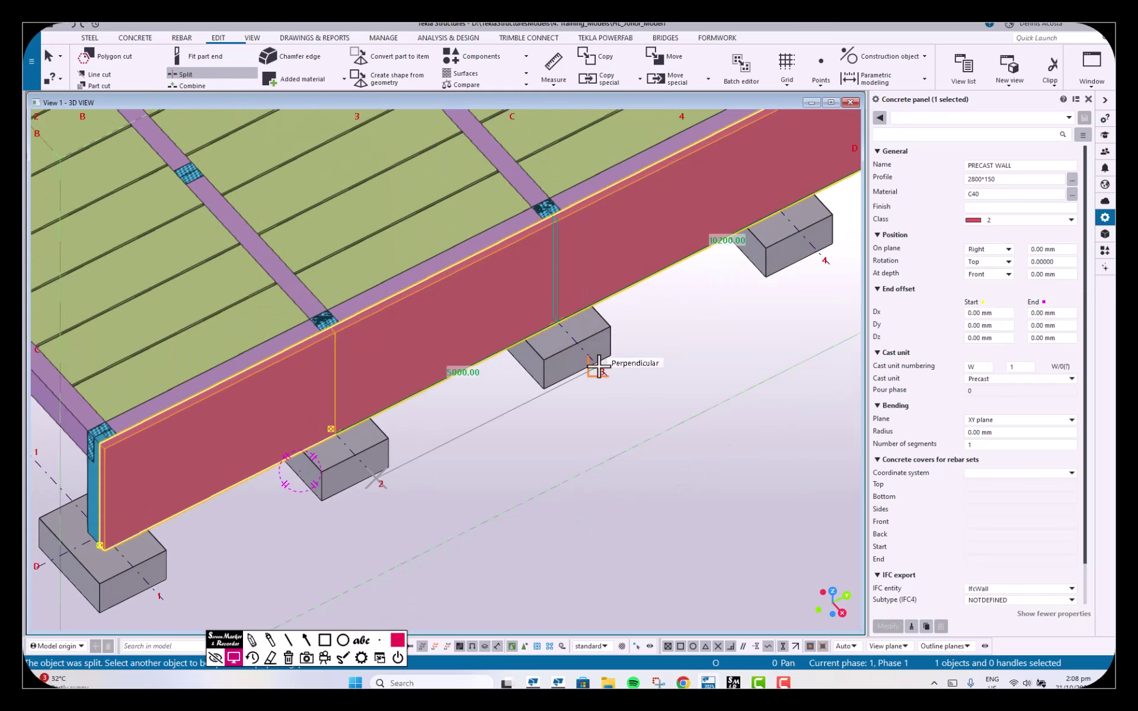
Step: Split the remaining wall panel beyond grid 3 at a point just short of grid 4, and inspect the joint
click(707, 207)
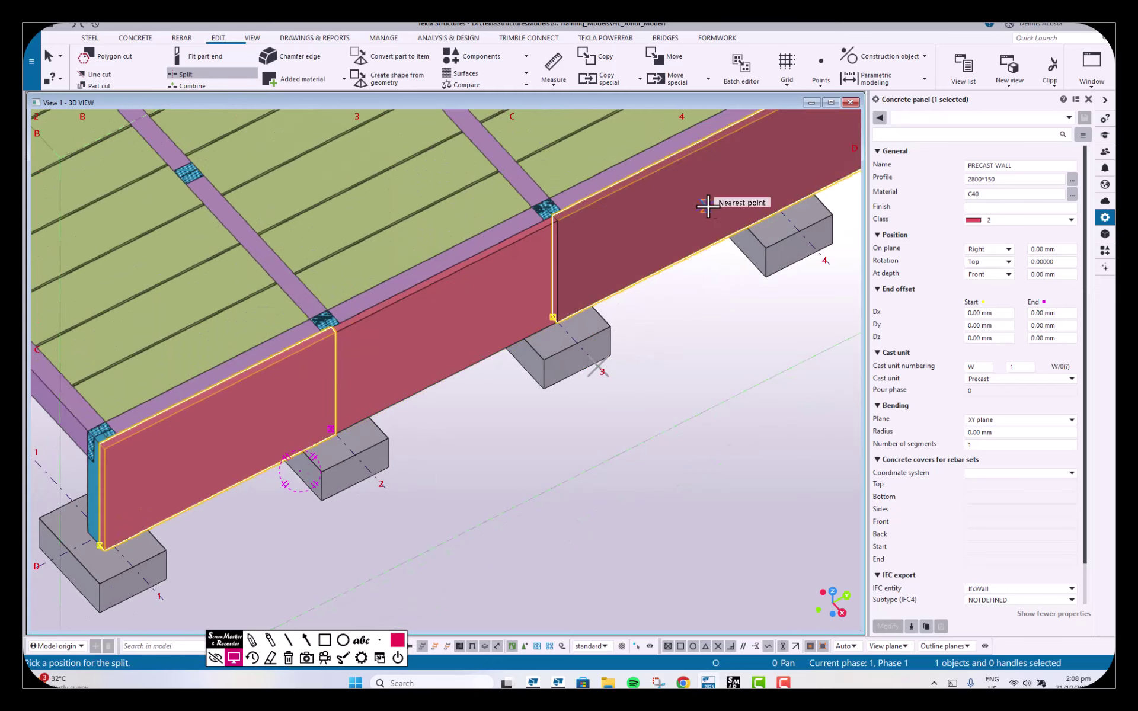
click(813, 247)
middle_drag(732, 241, 452, 312)
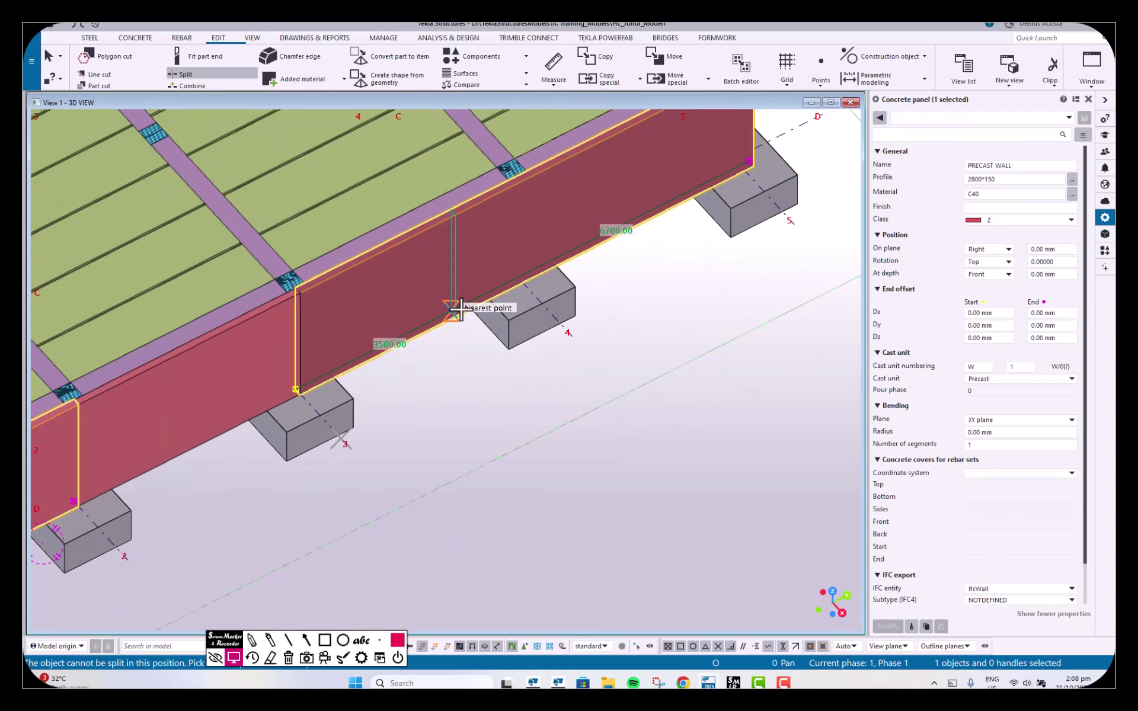
click(476, 296)
right_click(605, 281)
click(620, 285)
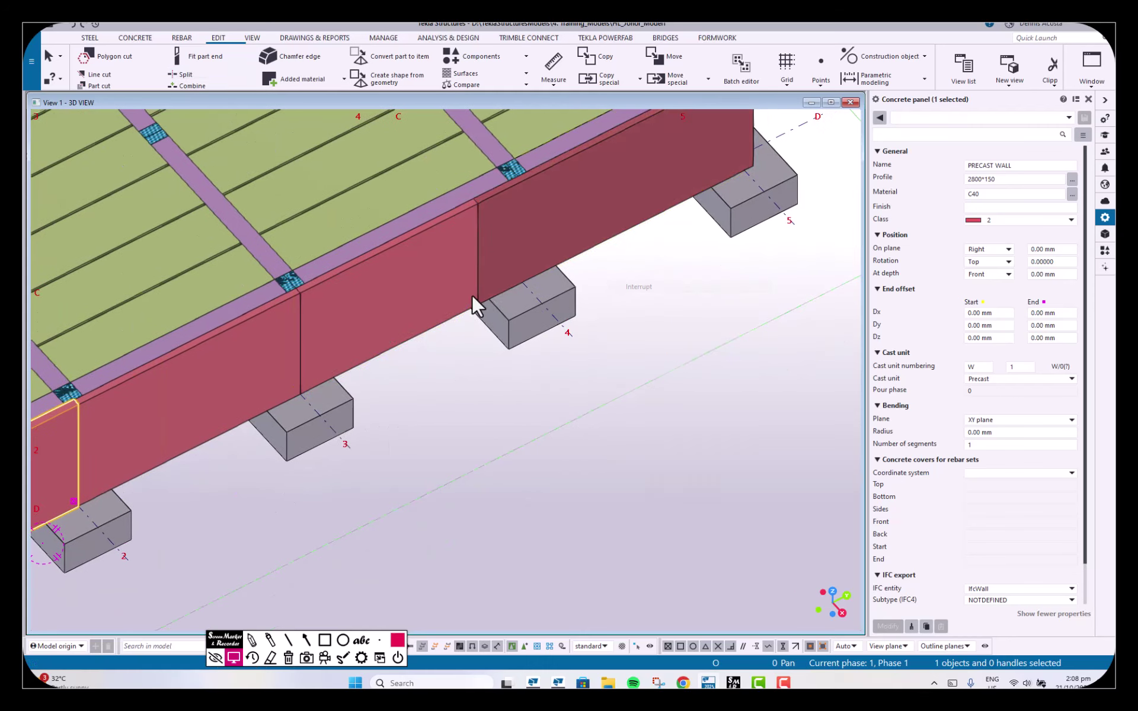
scroll(472, 294, up, 2)
click(472, 293)
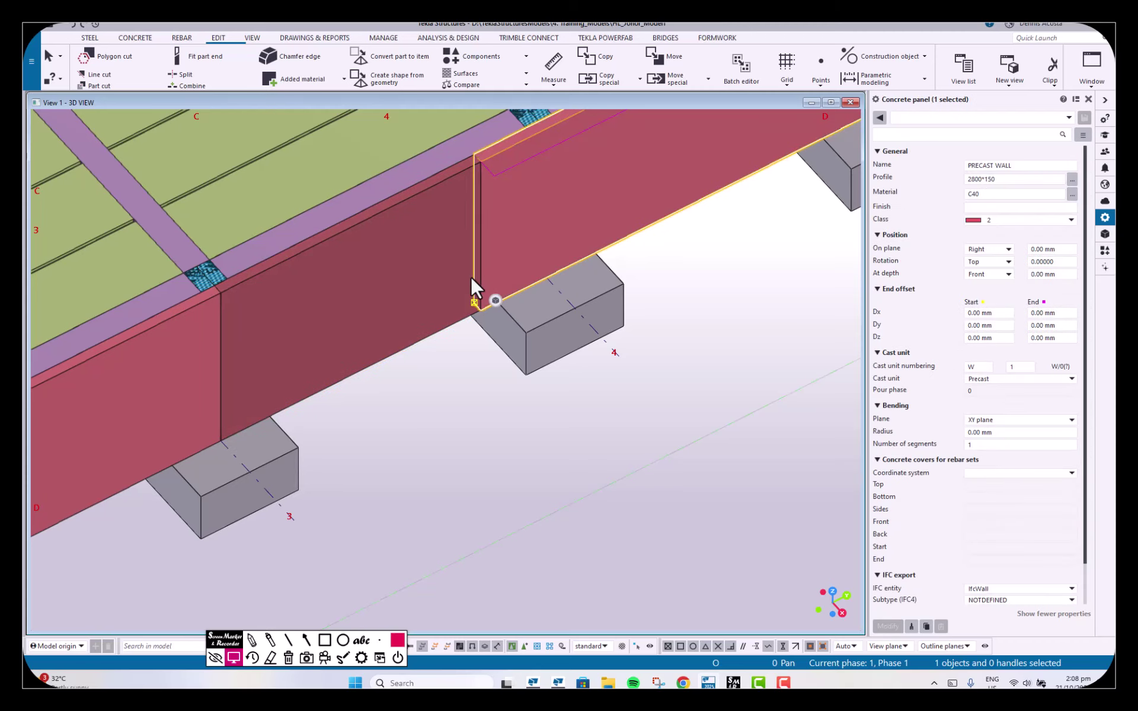
click(482, 406)
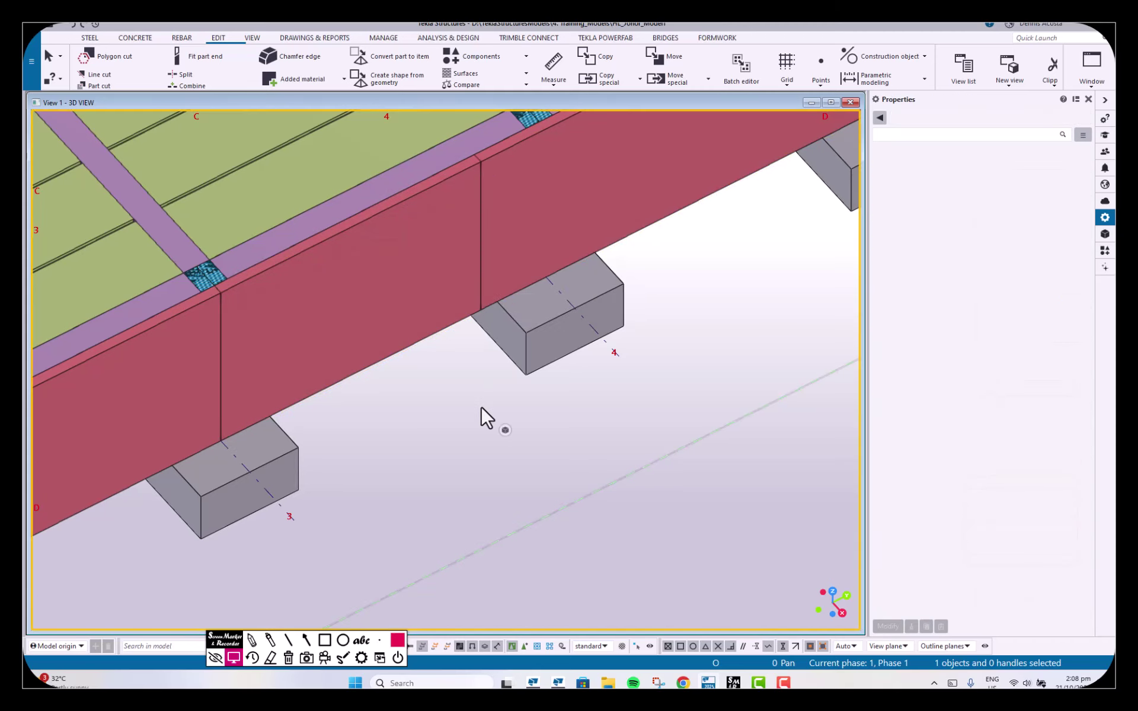
Step: Combine the two wall panels on either side of the misplaced joint near grid 4
click(204, 84)
click(457, 244)
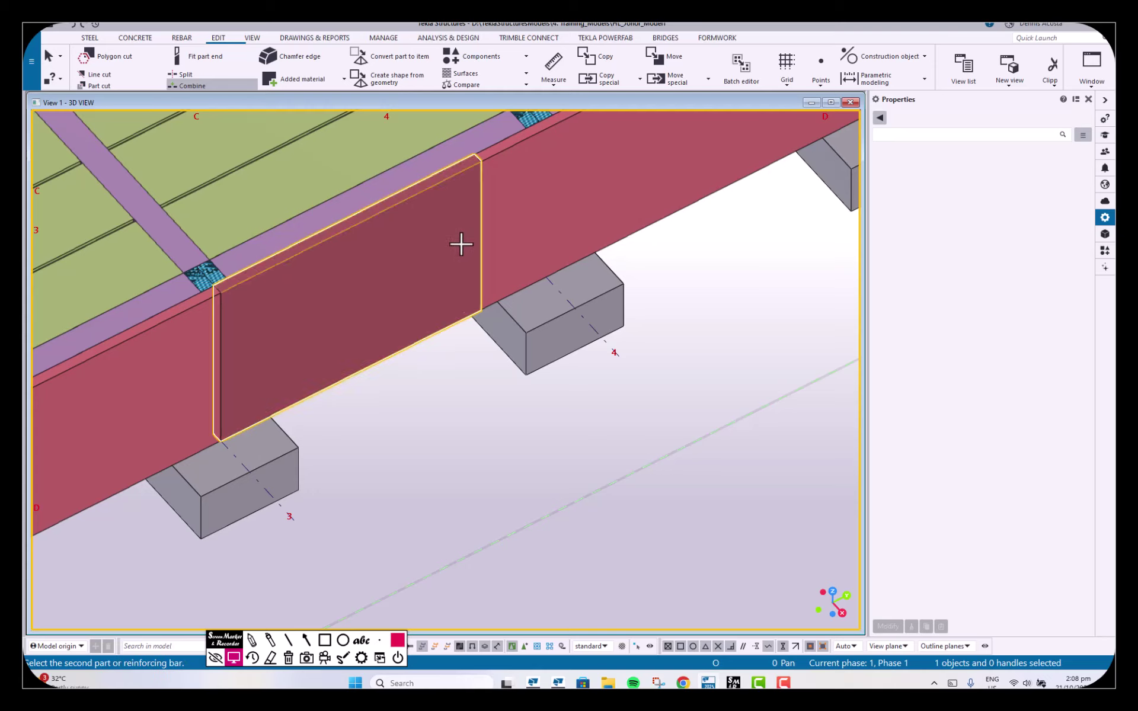
click(516, 237)
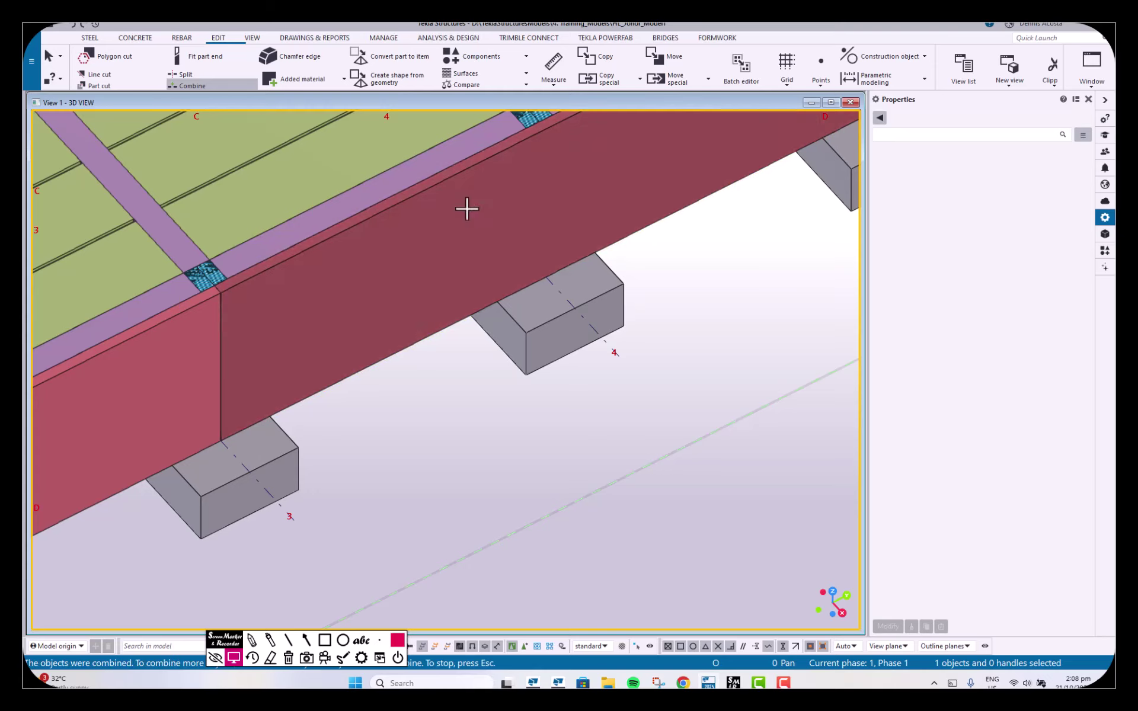
Step: Split the wall panel between grids 3 and 5 exactly at grid line 4
click(180, 72)
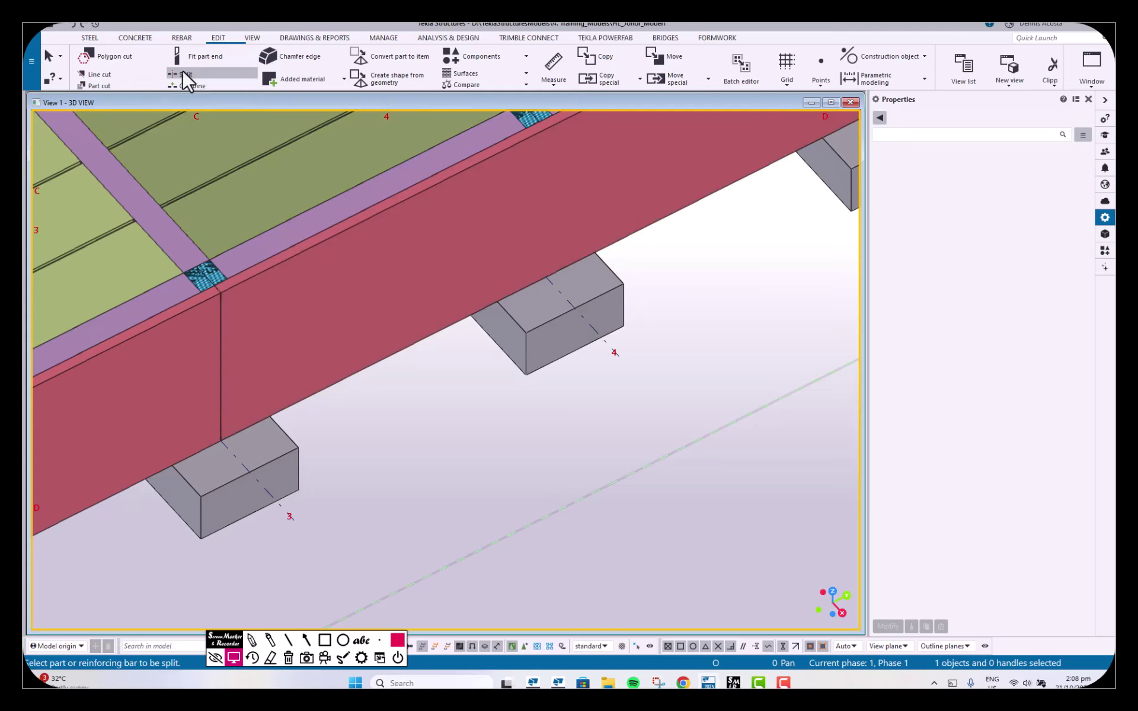
click(610, 170)
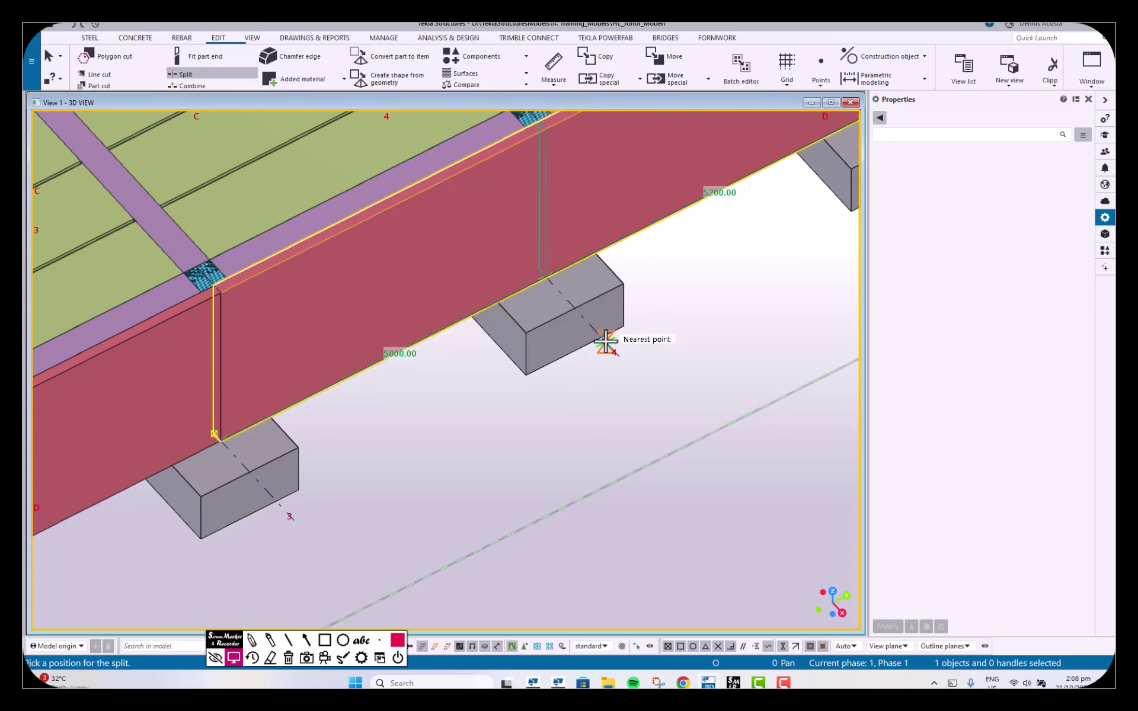
click(604, 340)
right_click(684, 259)
click(711, 269)
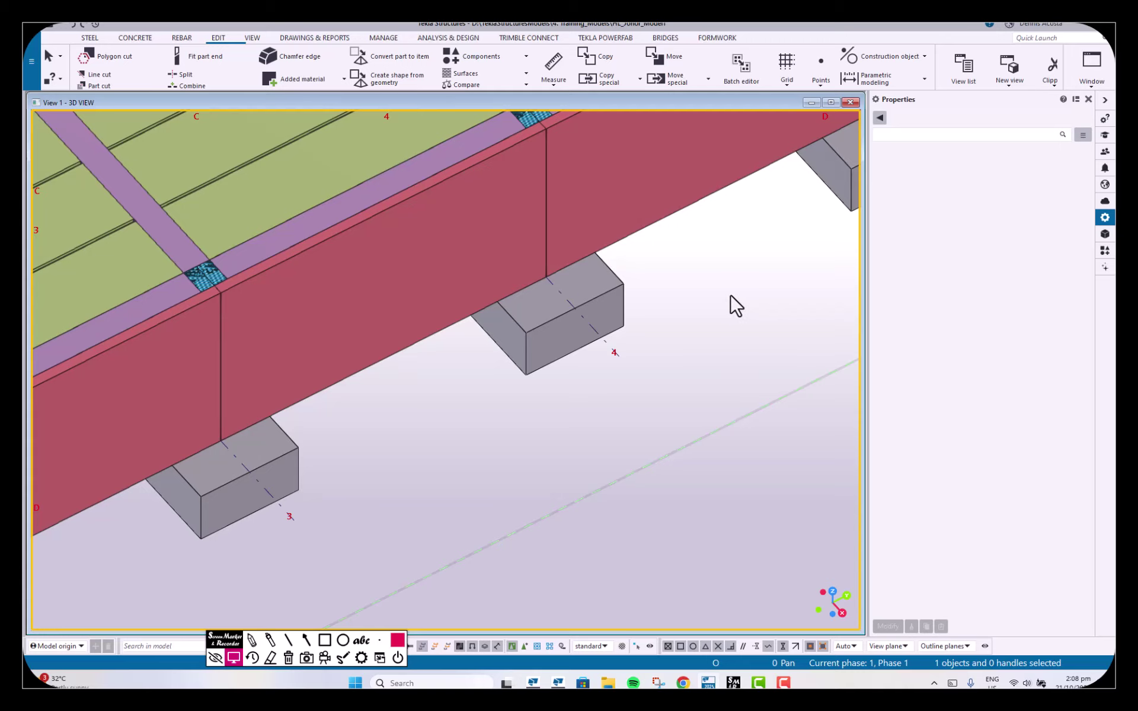
scroll(629, 332, down, 8)
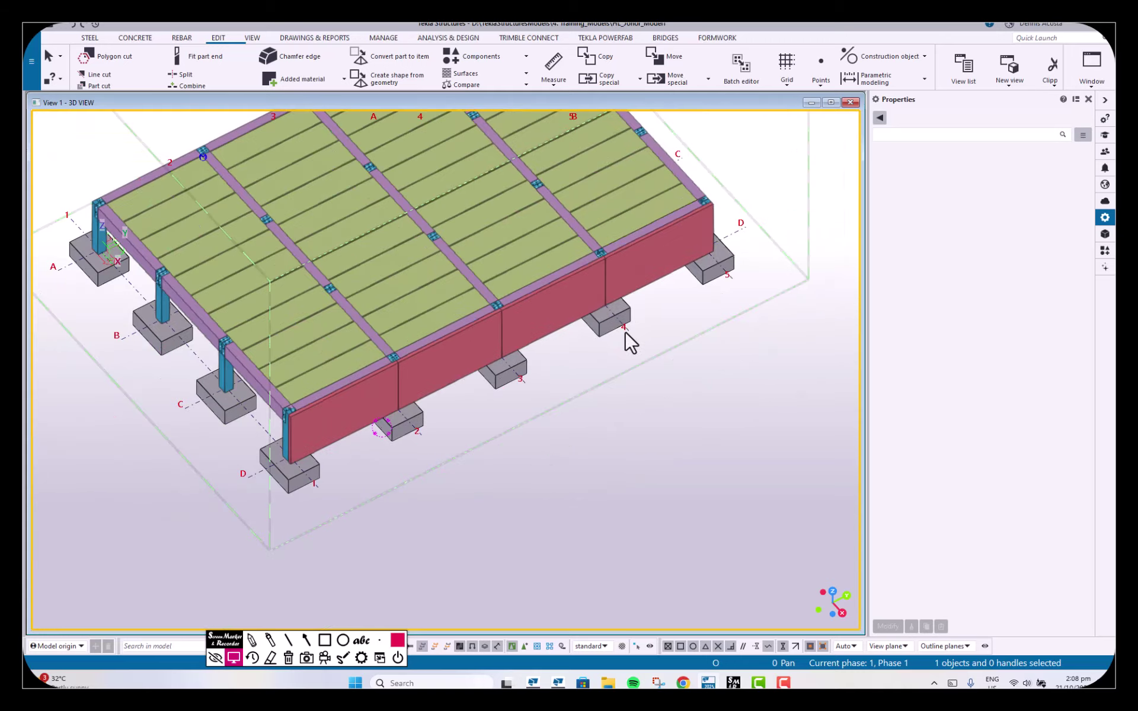
ctrl+middle_drag(531, 340, 504, 341)
middle_drag(431, 324, 490, 341)
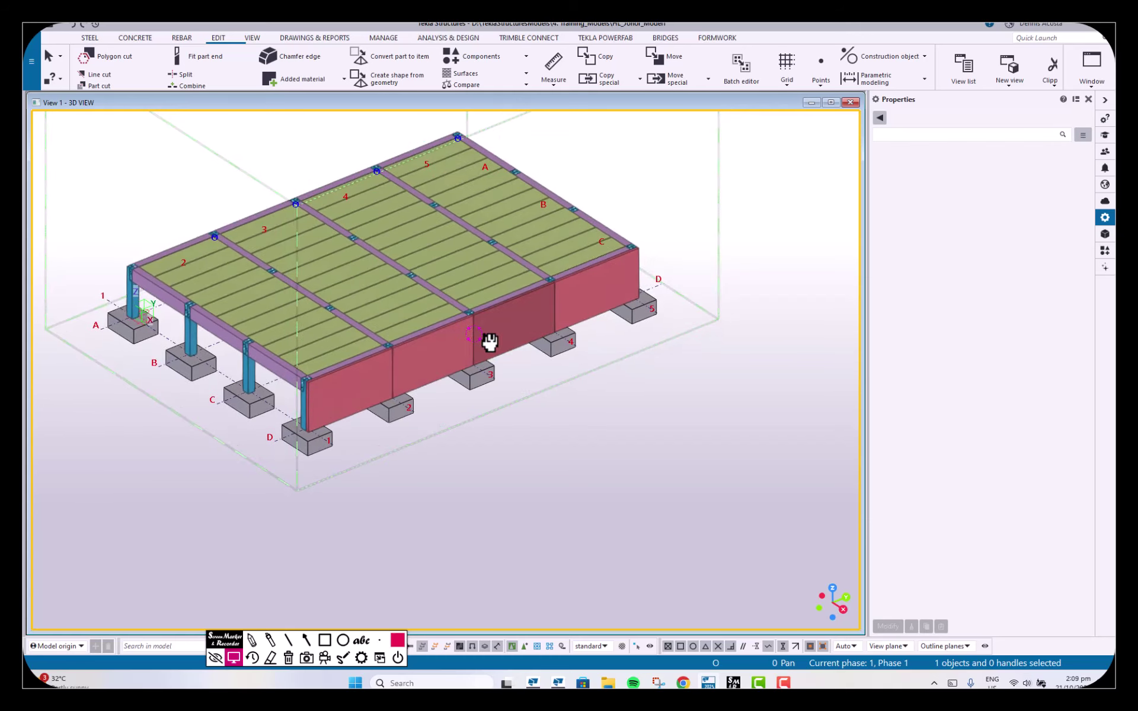
scroll(357, 409, up, 5)
middle_drag(356, 415, 461, 429)
scroll(522, 434, up, 2)
click(450, 428)
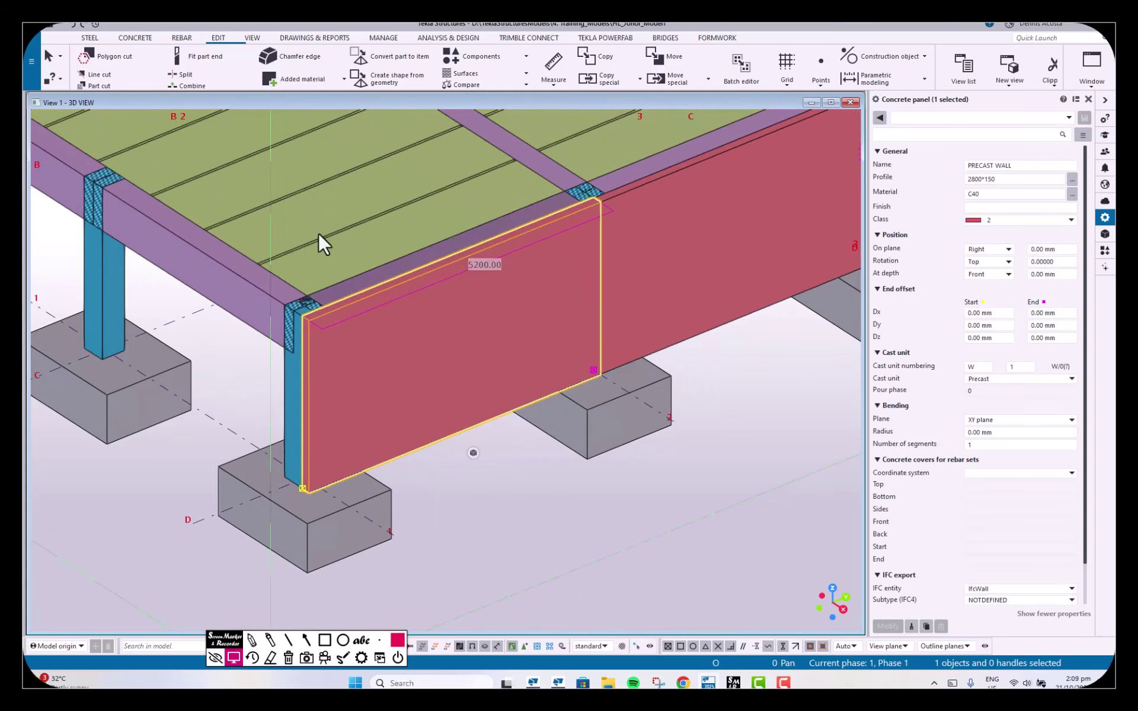
click(183, 76)
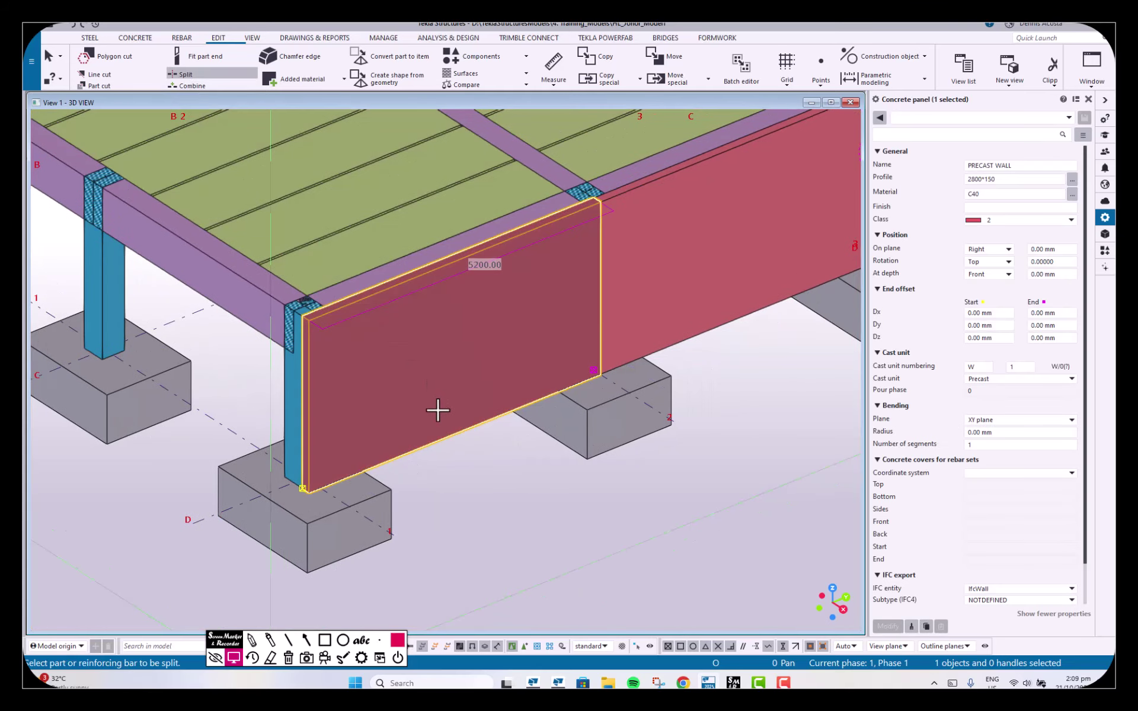
click(438, 410)
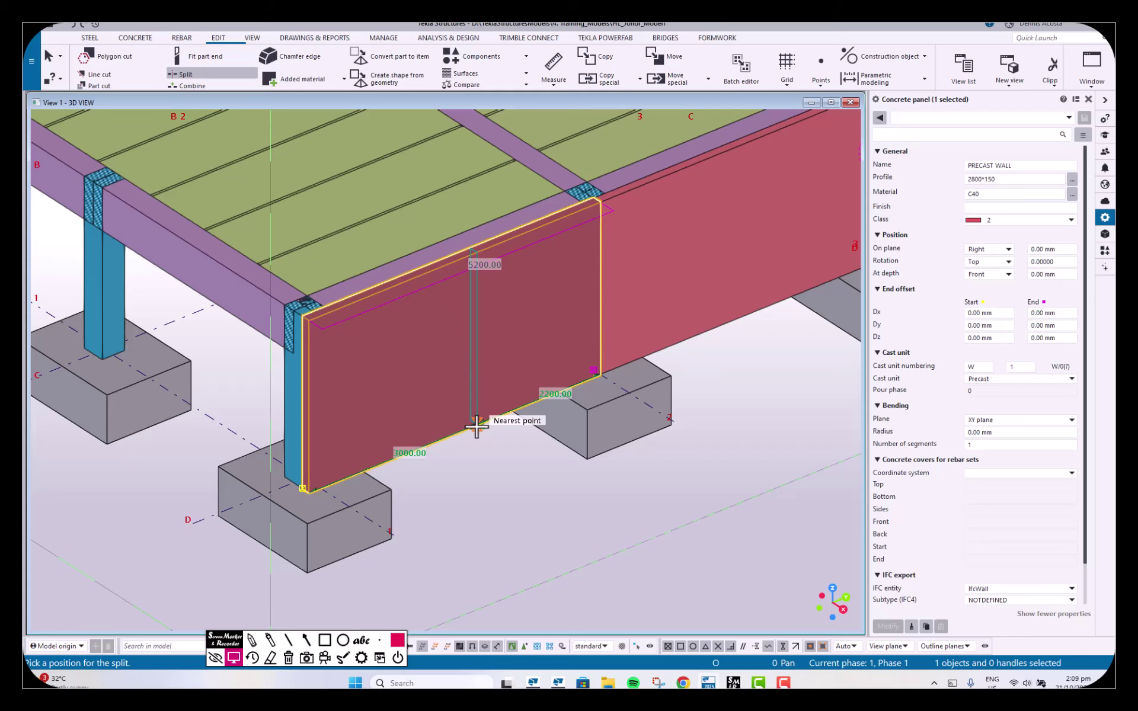
scroll(477, 426, up, 2)
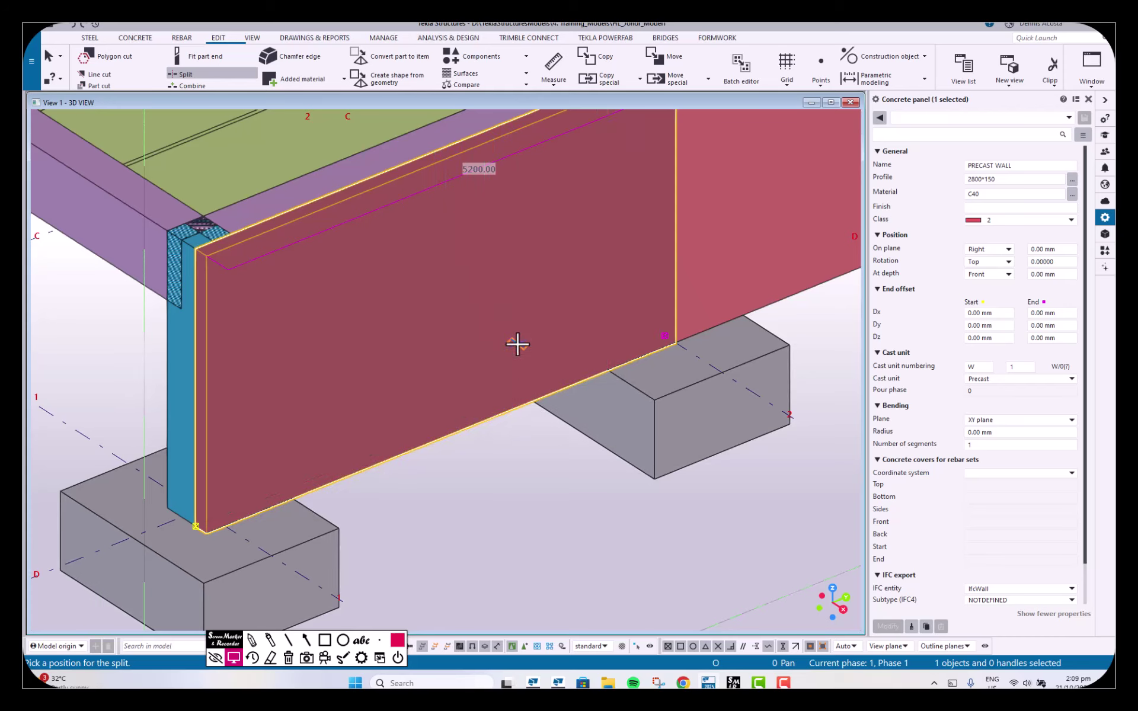
scroll(518, 344, down, 3)
right_click(517, 292)
click(541, 298)
click(753, 333)
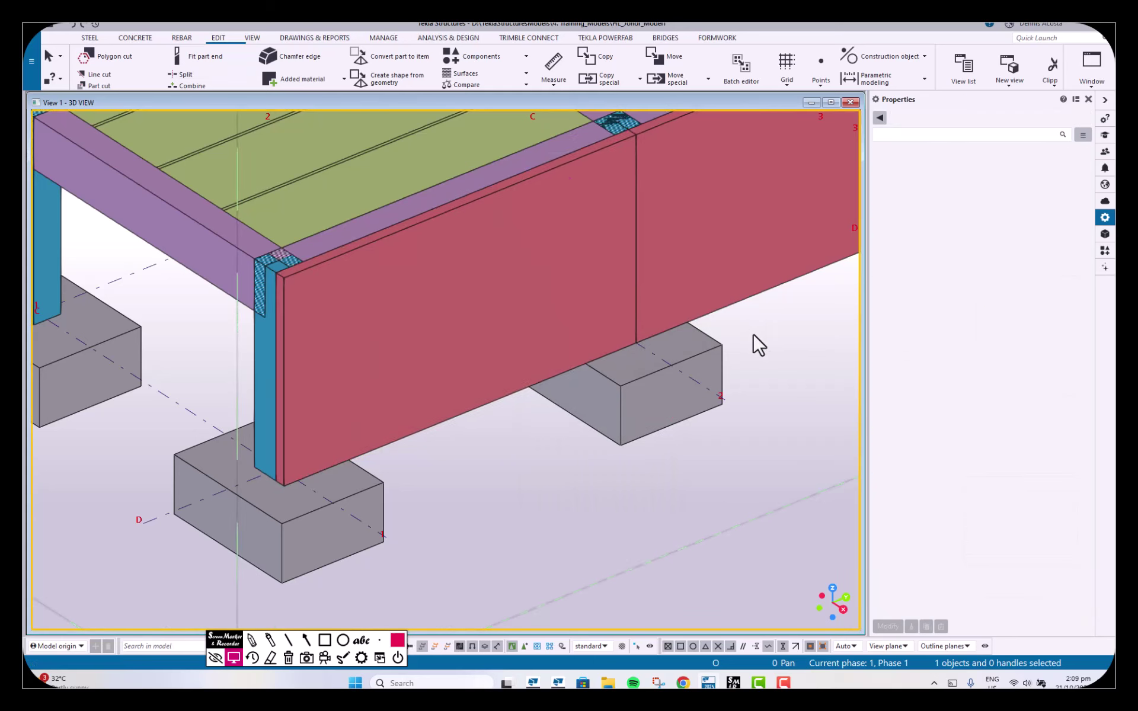
scroll(635, 379, down, 4)
middle_drag(641, 379, 409, 436)
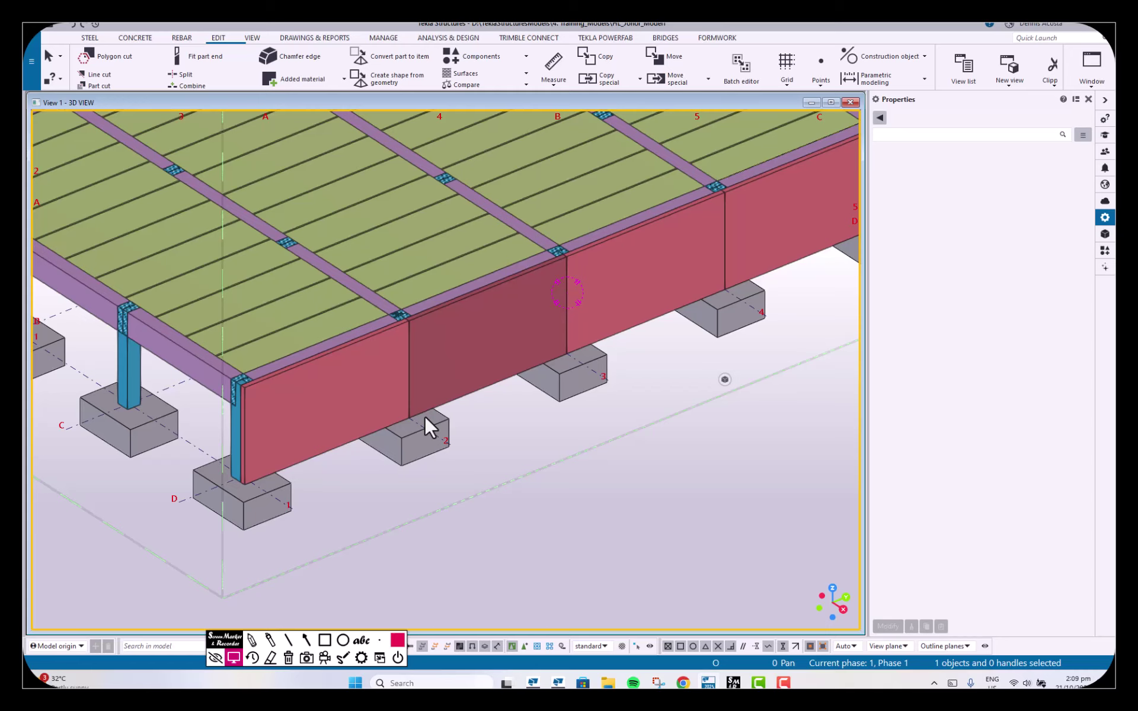
scroll(297, 471, up, 2)
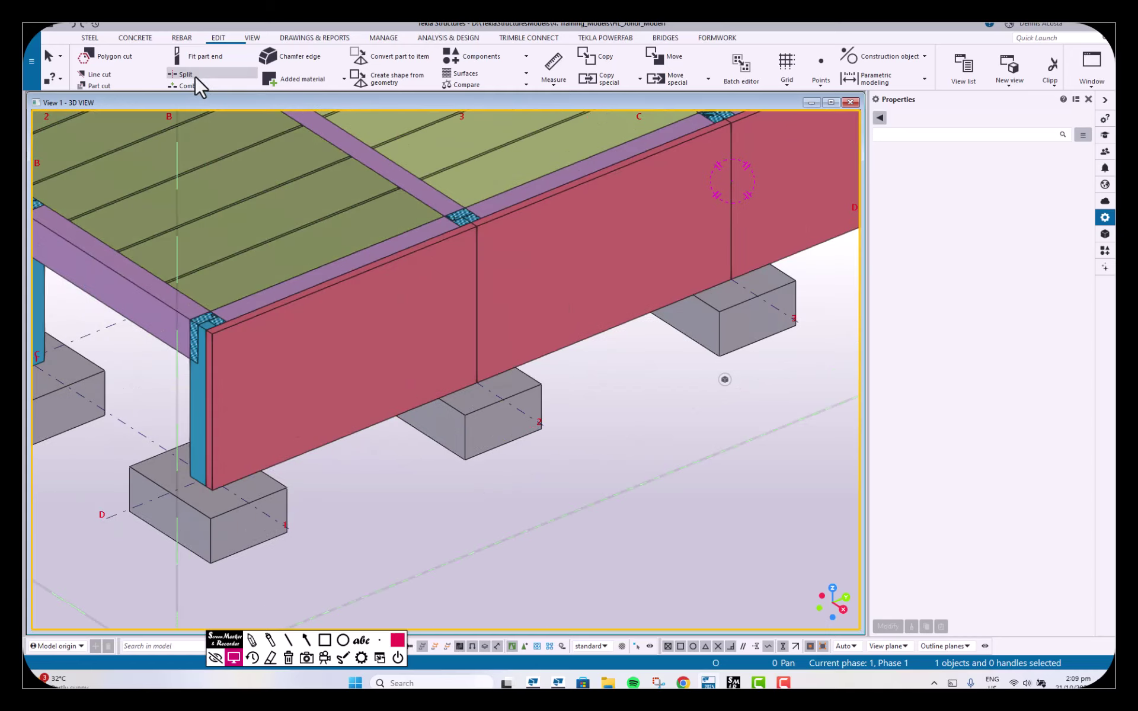
click(195, 76)
click(357, 417)
scroll(355, 419, up, 3)
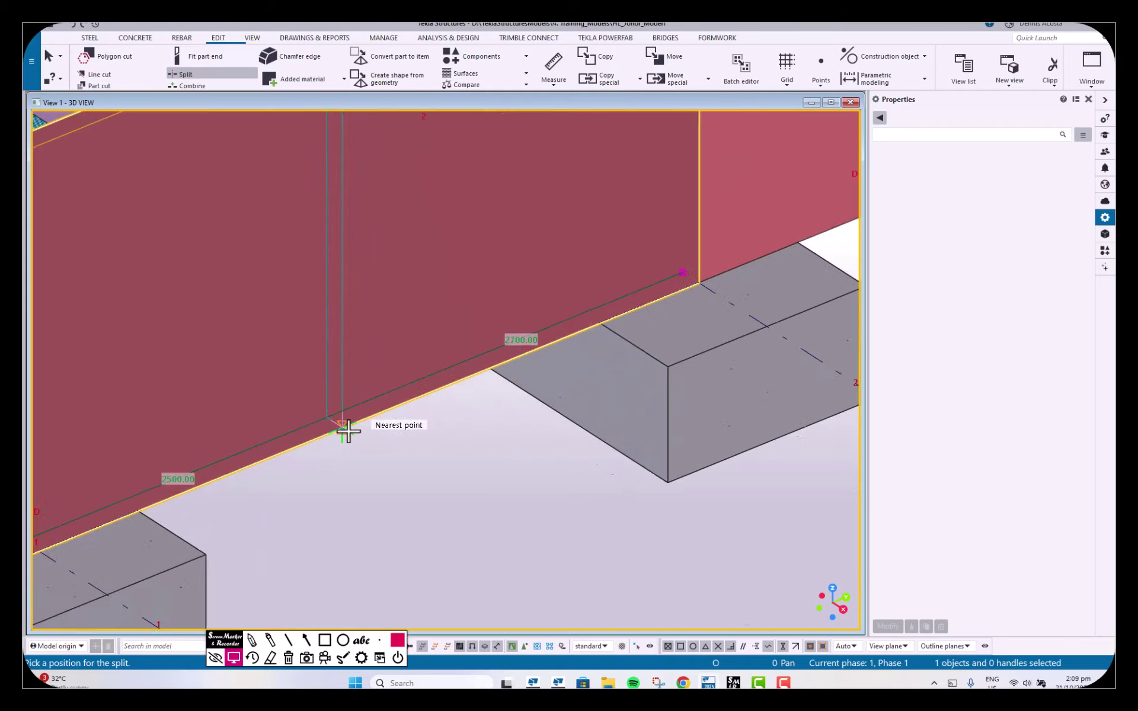
scroll(348, 431, up, 3)
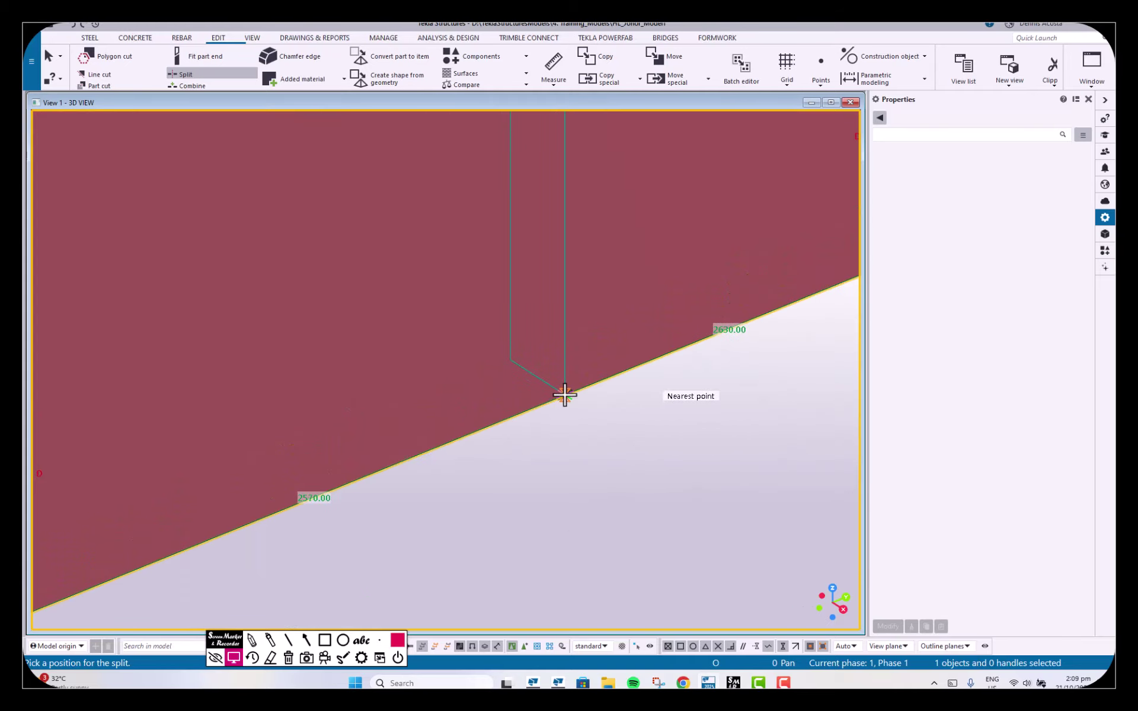
scroll(565, 395, up, 2)
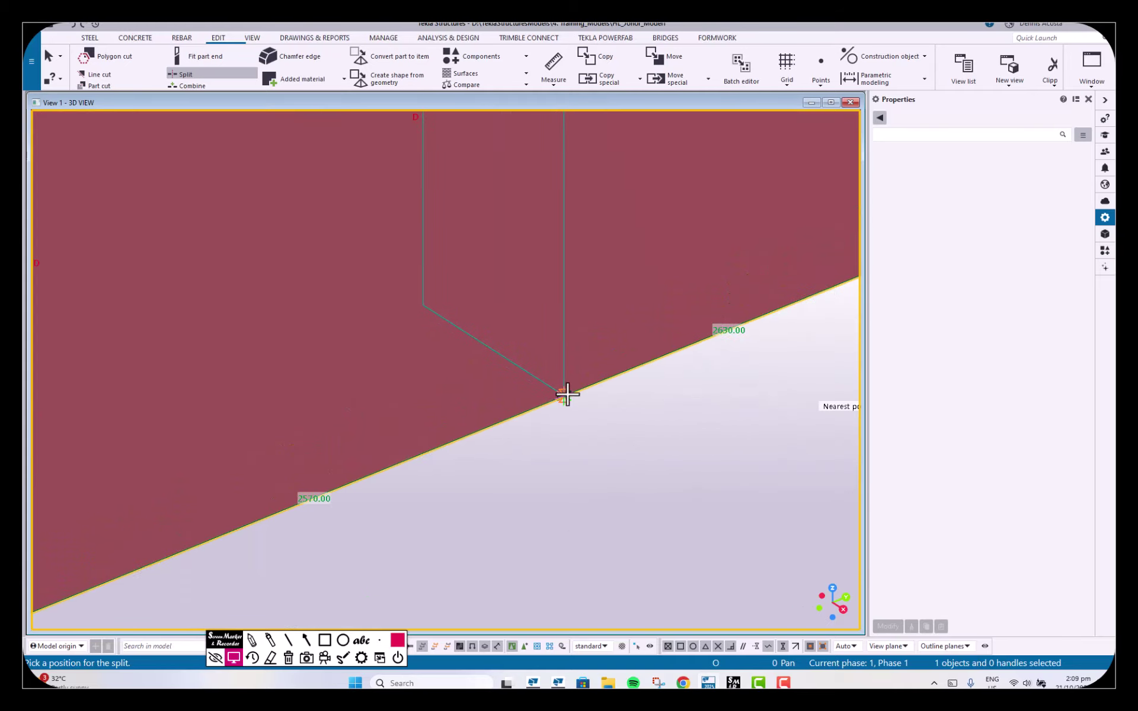
scroll(566, 395, up, 3)
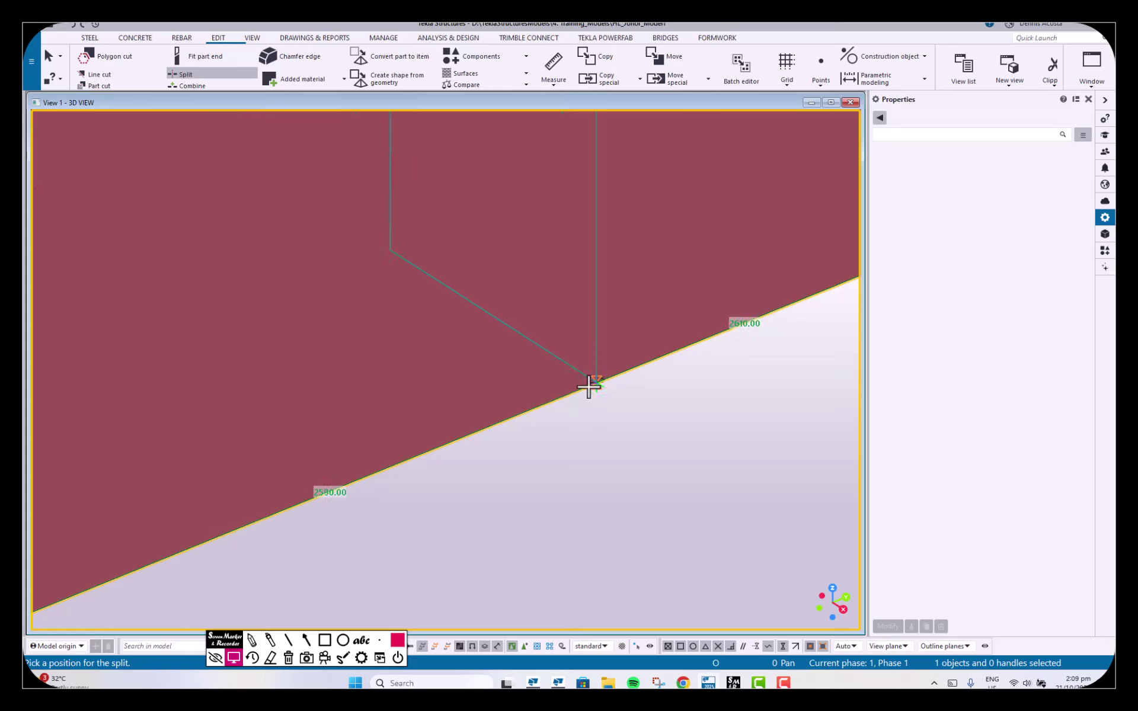
scroll(599, 383, down, 6)
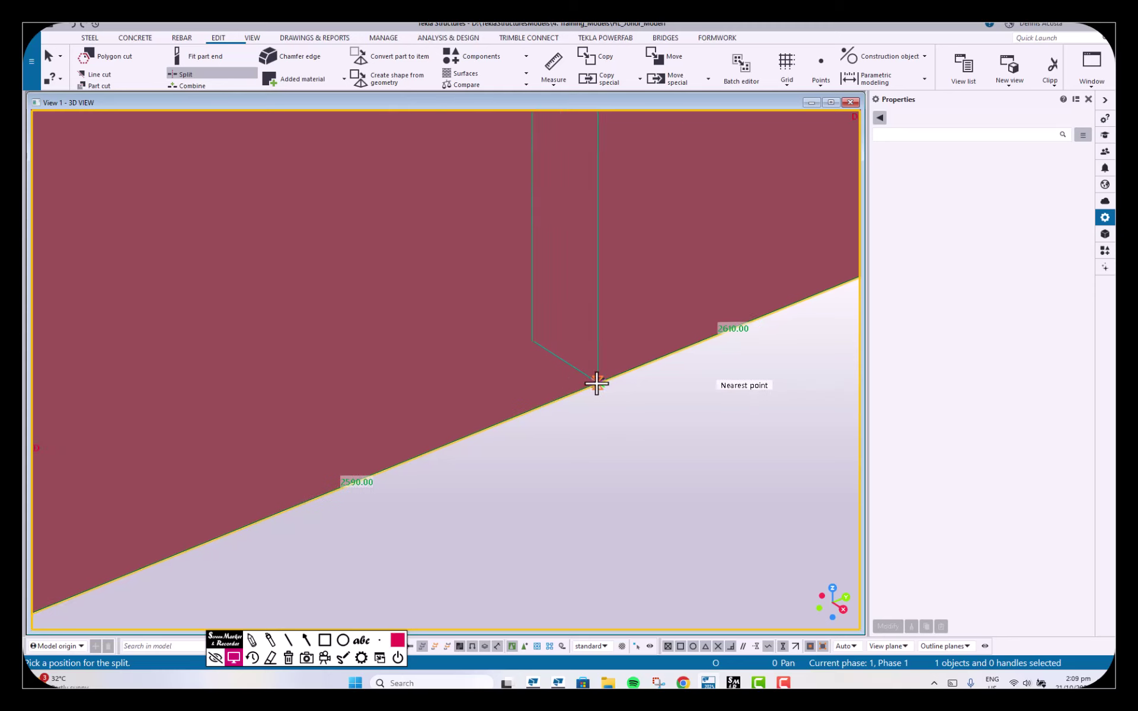
right_click(603, 238)
click(618, 243)
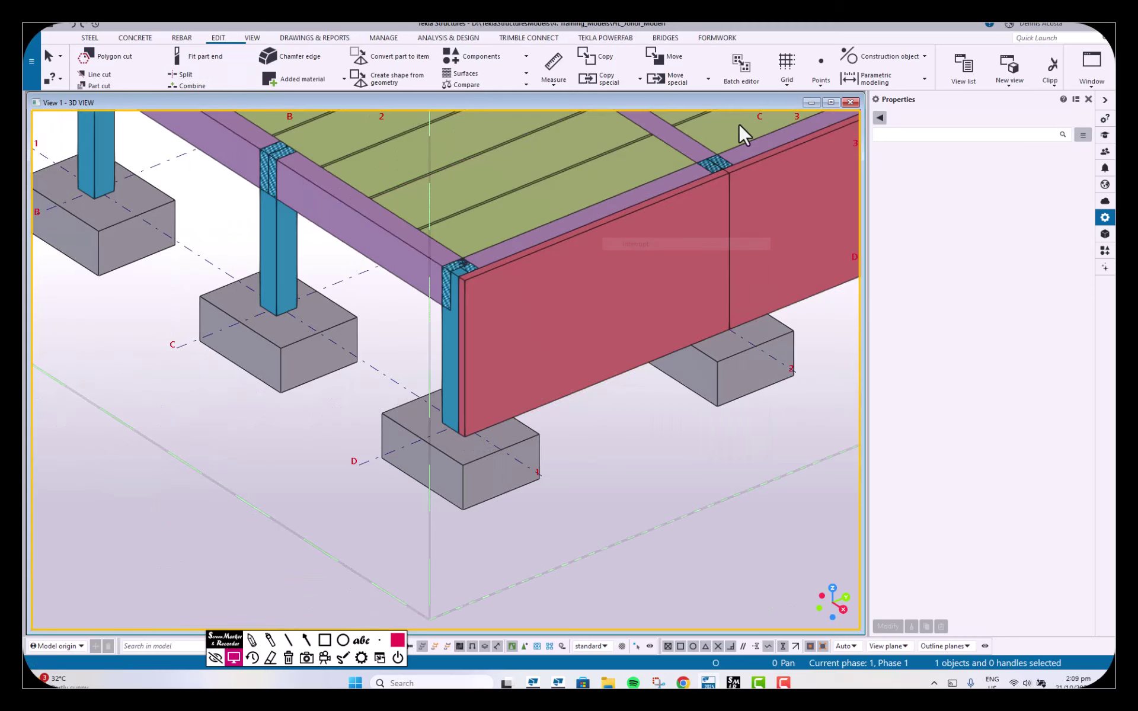
Step: Start adding points along the extension of two points, with the distance set to 2354 mm
click(822, 83)
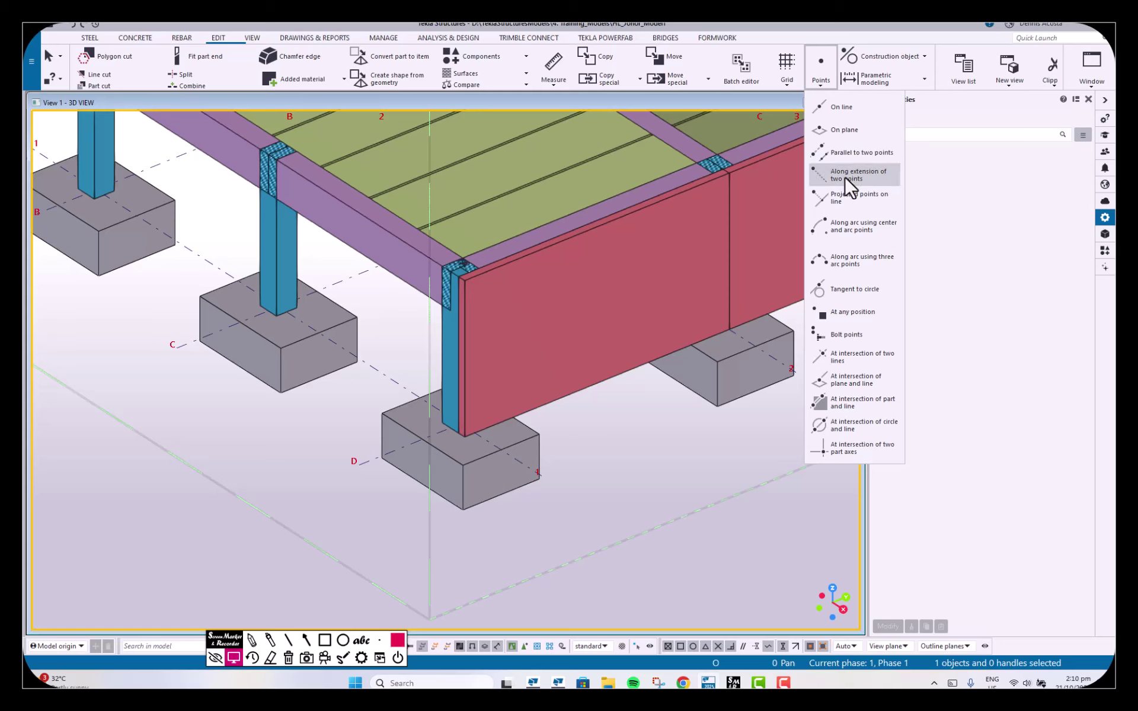
click(651, 502)
middle_drag(653, 260, 540, 284)
middle_drag(595, 205, 552, 229)
scroll(629, 214, up, 4)
middle_drag(680, 226, 424, 305)
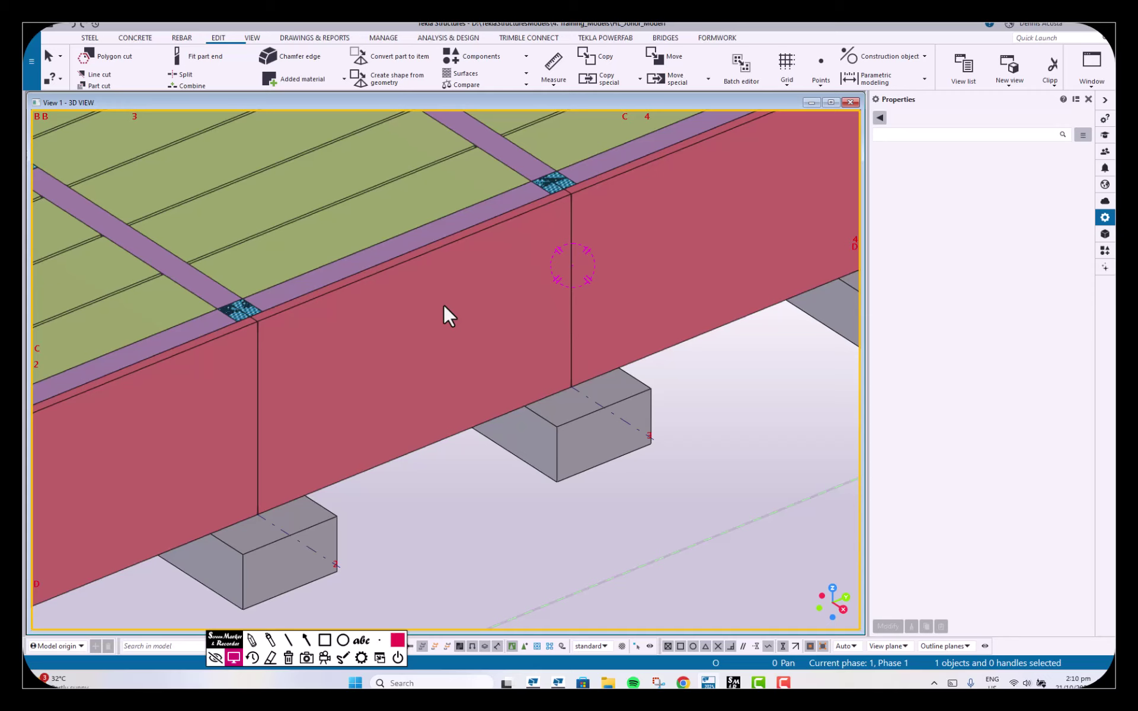
click(818, 81)
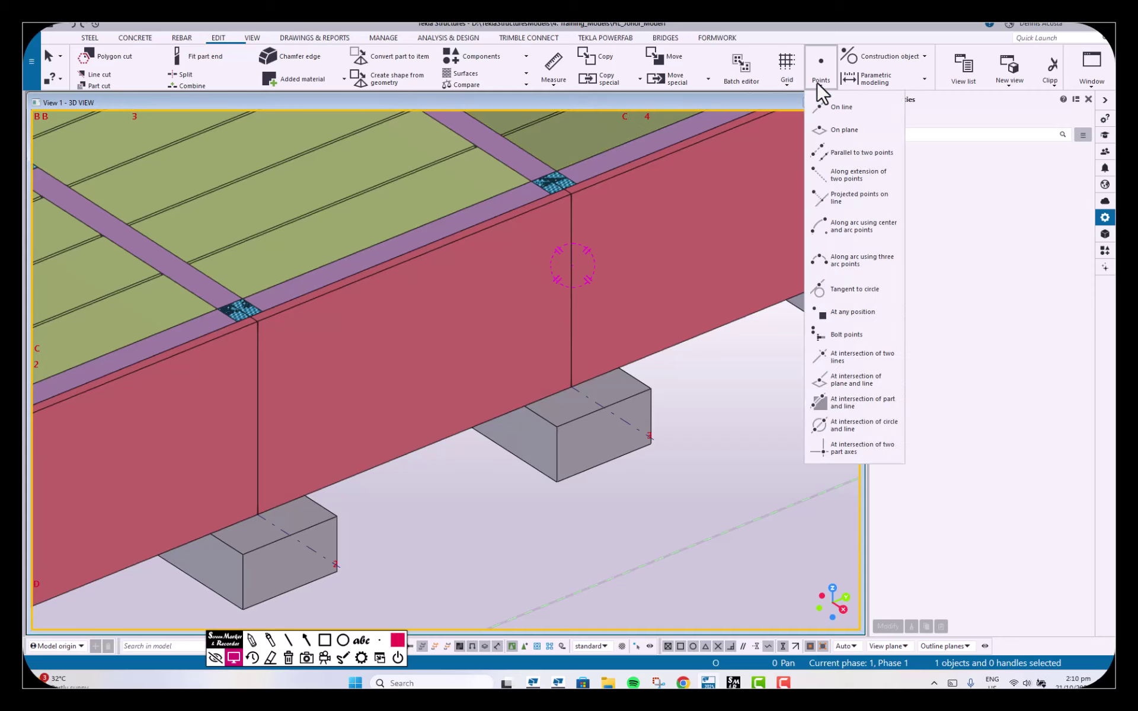
click(840, 178)
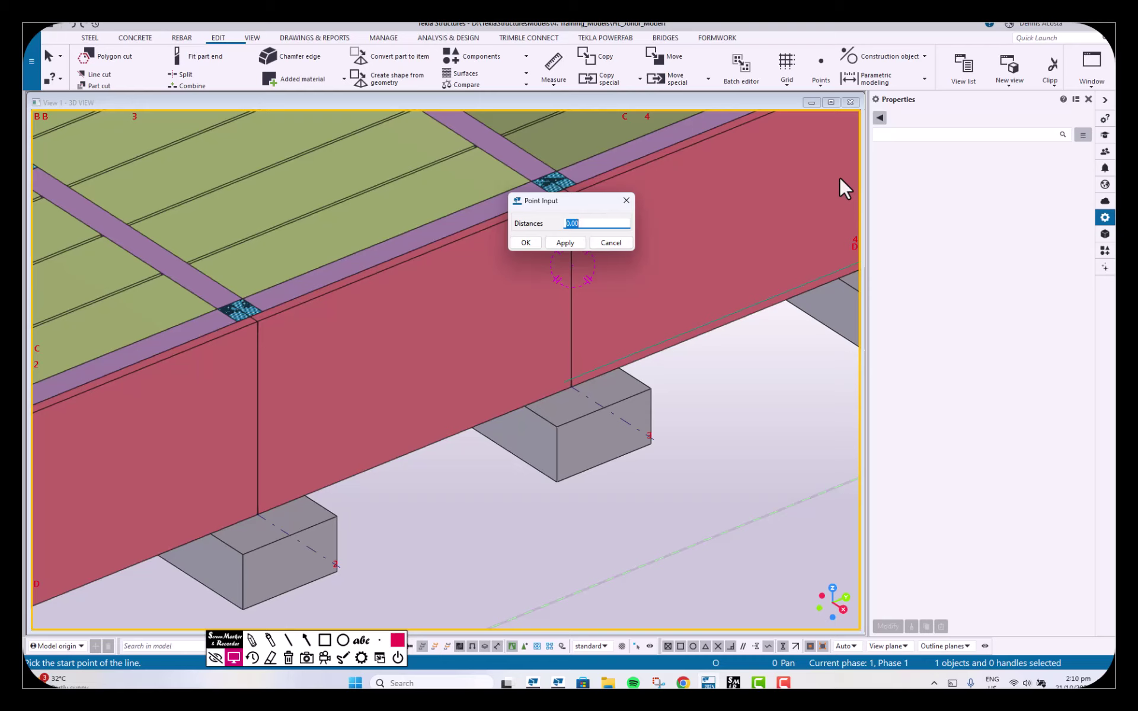
text(2754)
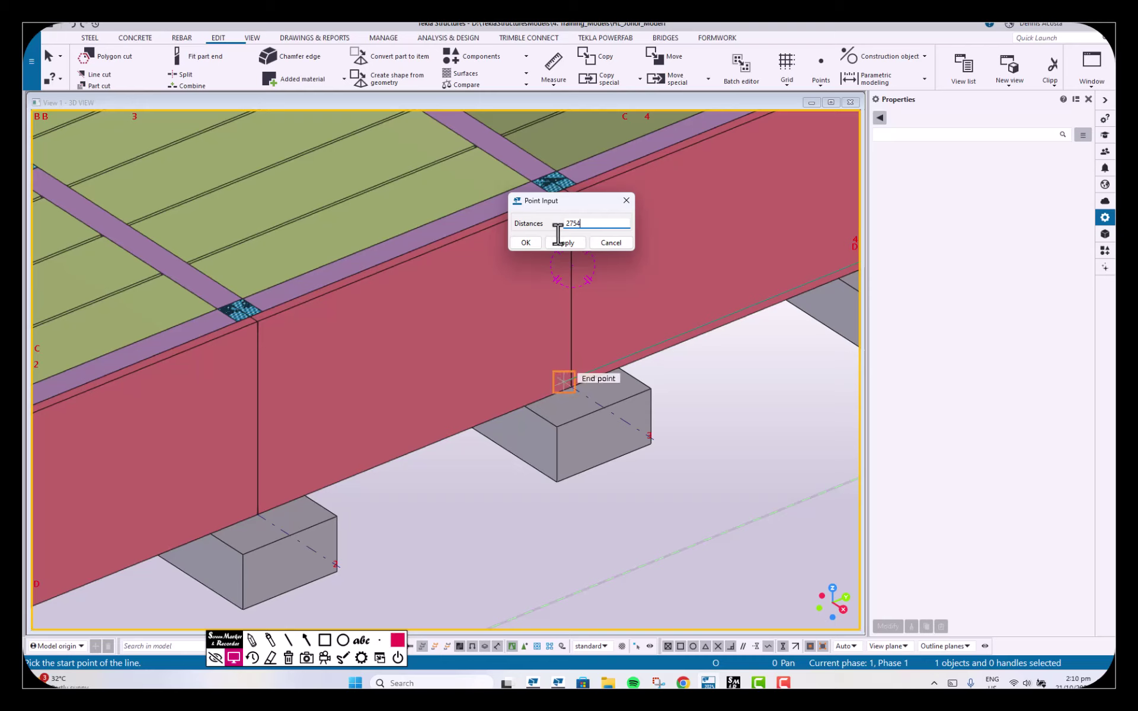
drag(567, 224, 581, 224)
text(354)
click(561, 242)
Step: Annotate the wall's top edge freehand with a 2354 dimension from the grid 2 panel joint to a marked split point
scroll(261, 326, up, 3)
scroll(272, 310, down, 2)
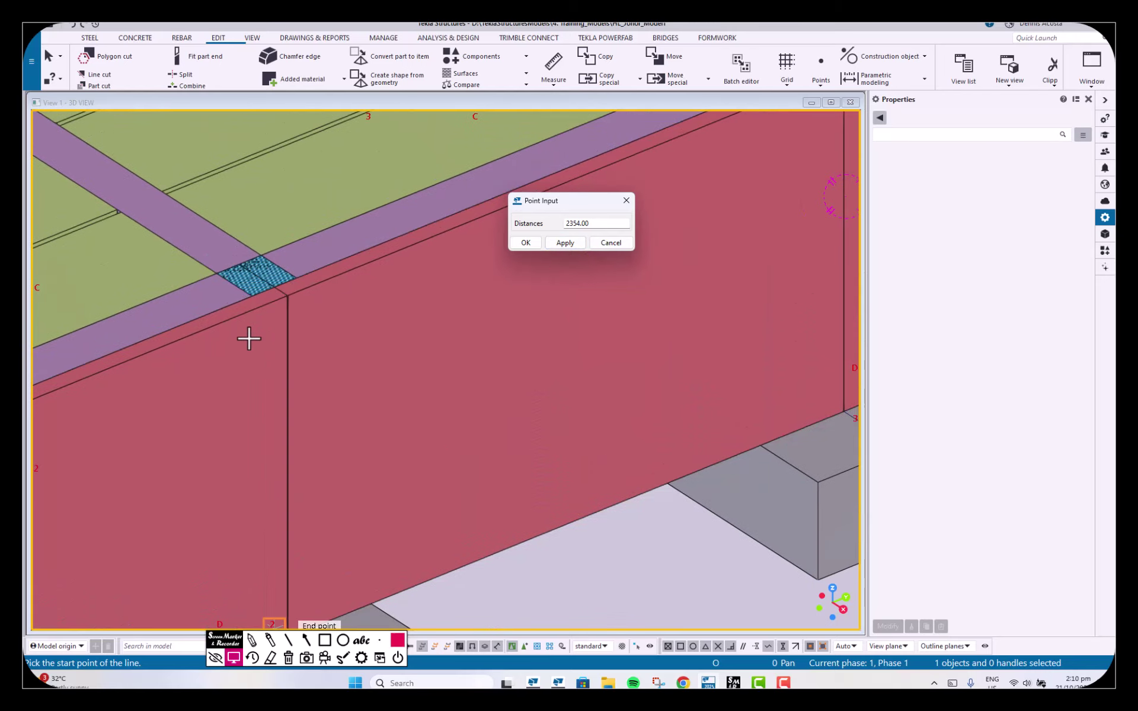
middle_drag(407, 289, 275, 349)
click(251, 640)
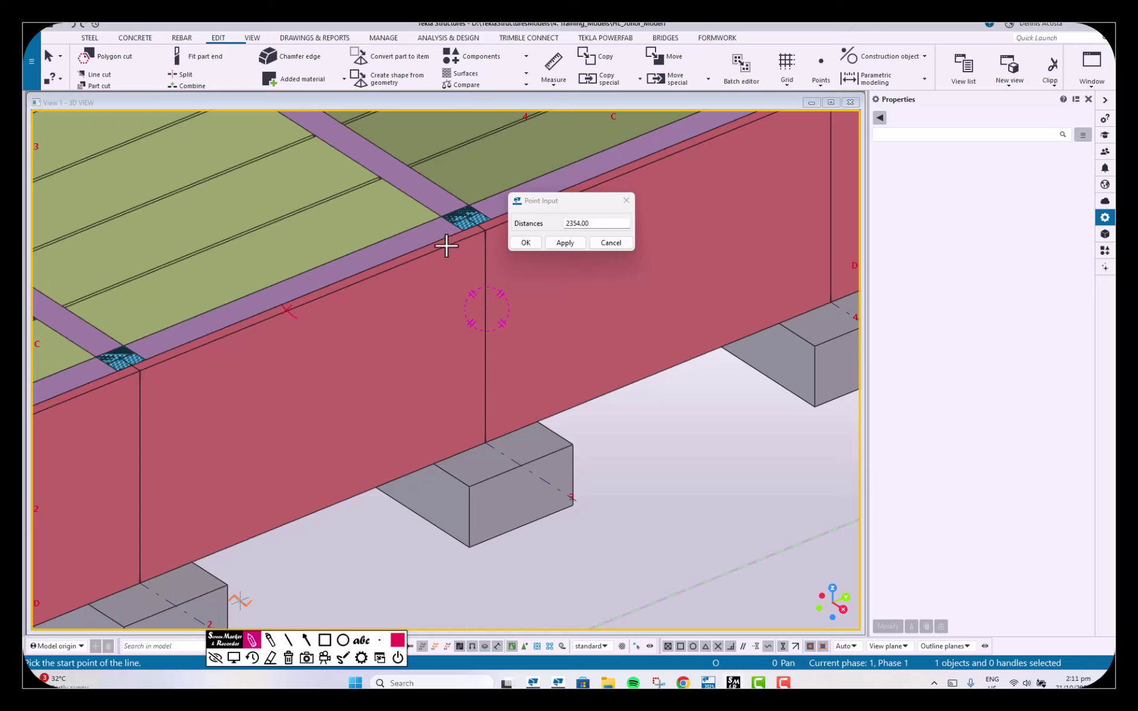
drag(445, 245, 445, 253)
drag(286, 307, 284, 246)
mouse_move(137, 368)
mouse_down()
mouse_move(146, 264)
mouse_move(282, 247)
mouse_move(250, 270)
mouse_up()
mouse_move(161, 245)
mouse_down()
mouse_move(173, 265)
mouse_move(212, 256)
mouse_move(194, 253)
mouse_move(223, 221)
mouse_move(252, 240)
mouse_move(246, 255)
mouse_up()
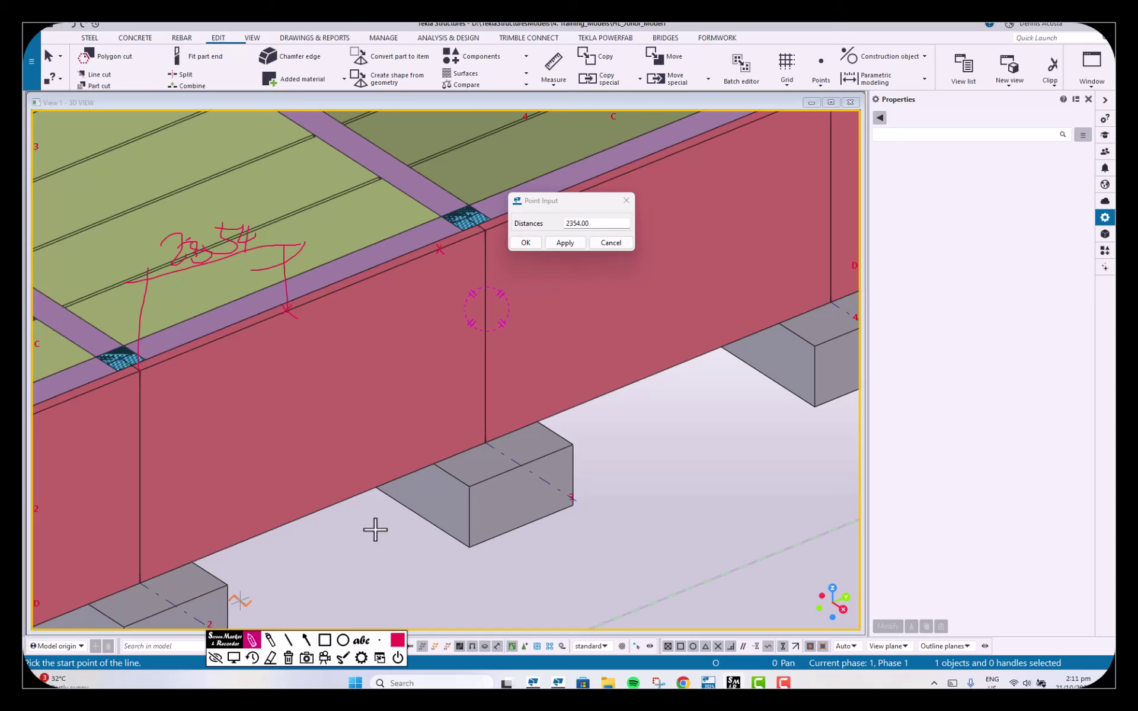
click(234, 658)
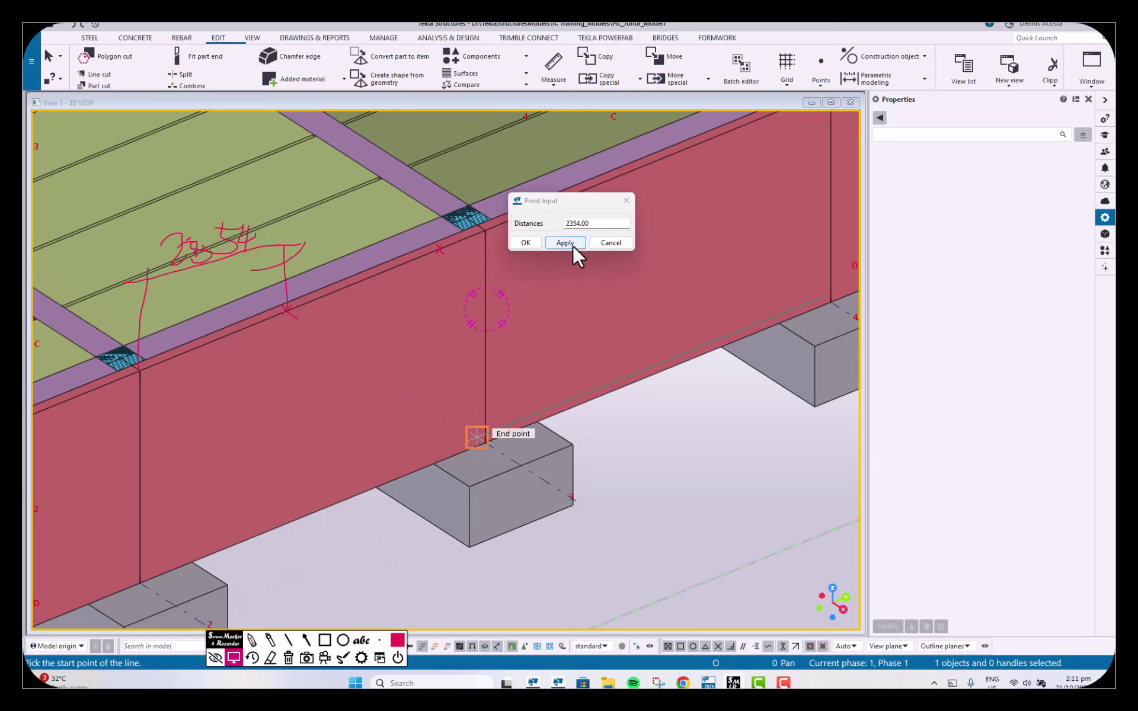
Step: Create the point 2354 mm past the grid 2 panel joint by picking two points along the wall's top edge
mouse_move(71, 680)
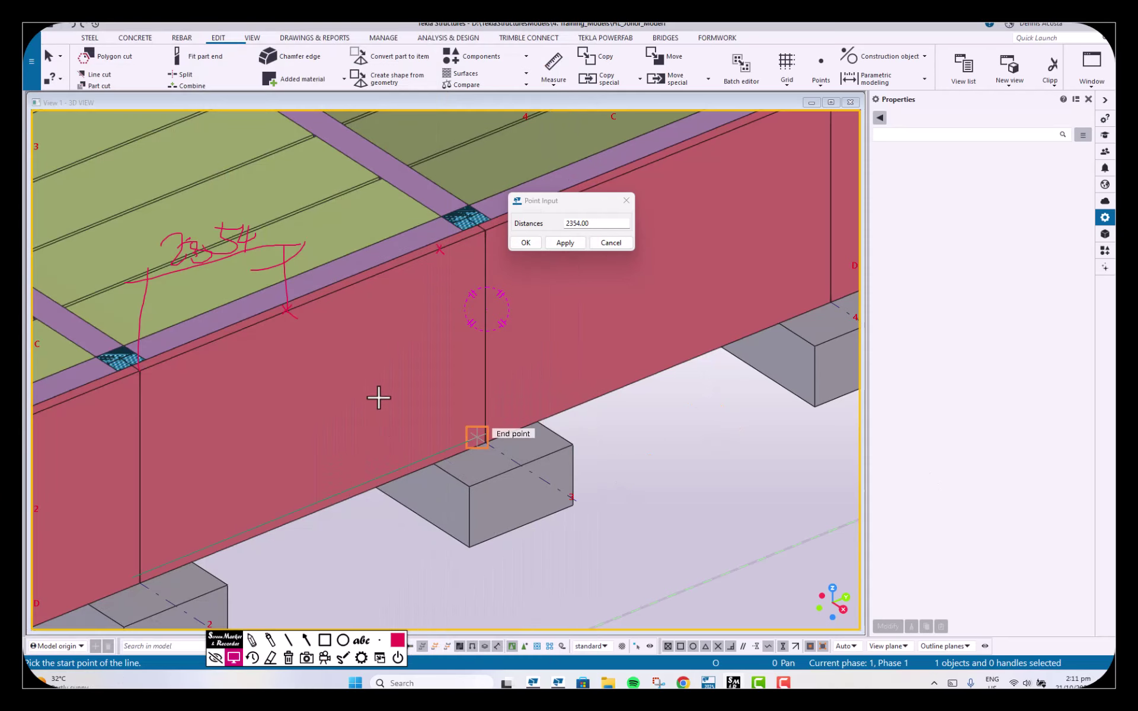
middle_drag(425, 392, 665, 393)
scroll(371, 381, up, 8)
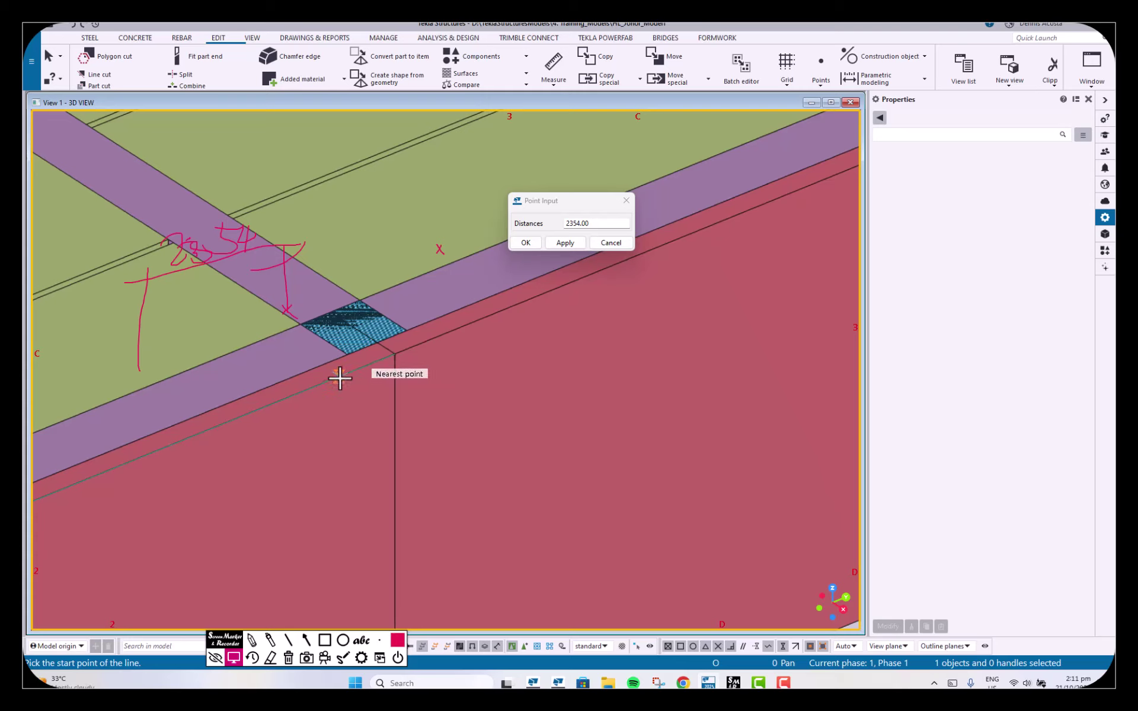
click(340, 378)
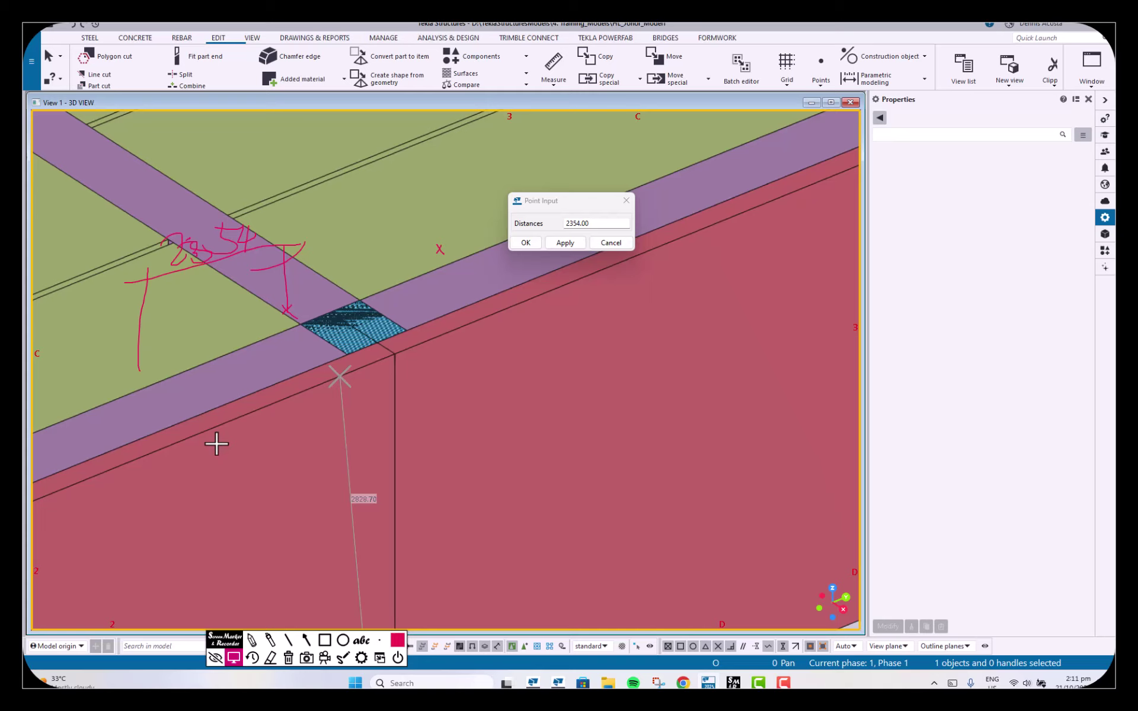
click(394, 354)
scroll(572, 386, down, 2)
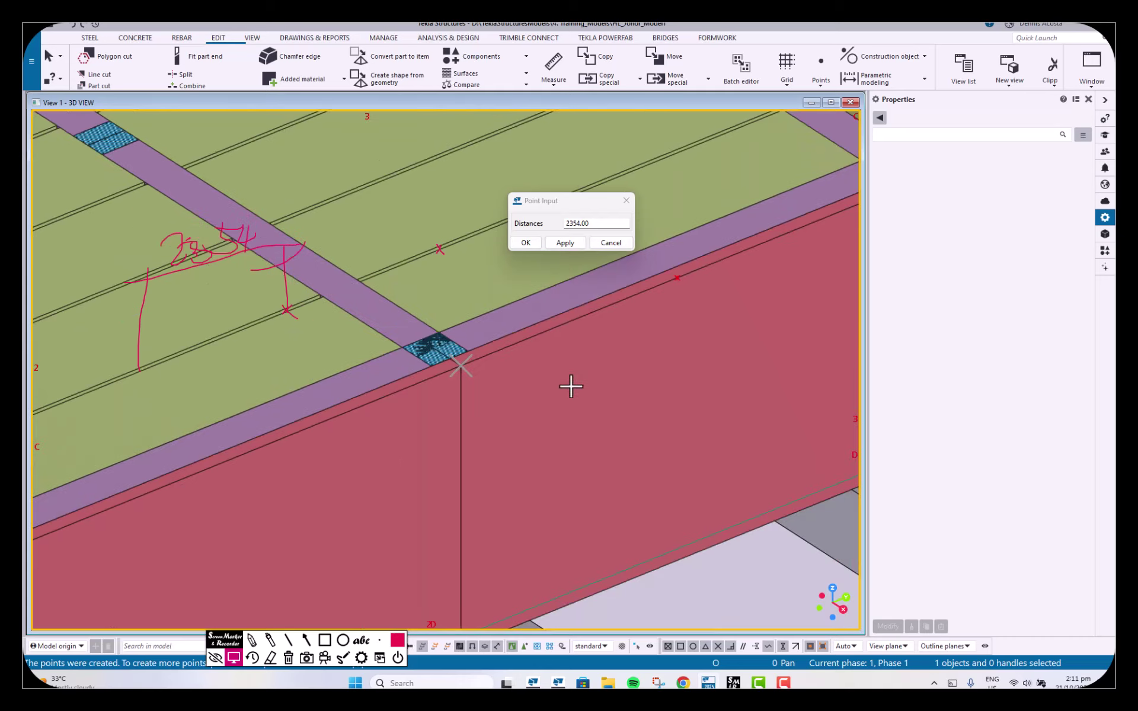
right_click(684, 200)
click(710, 209)
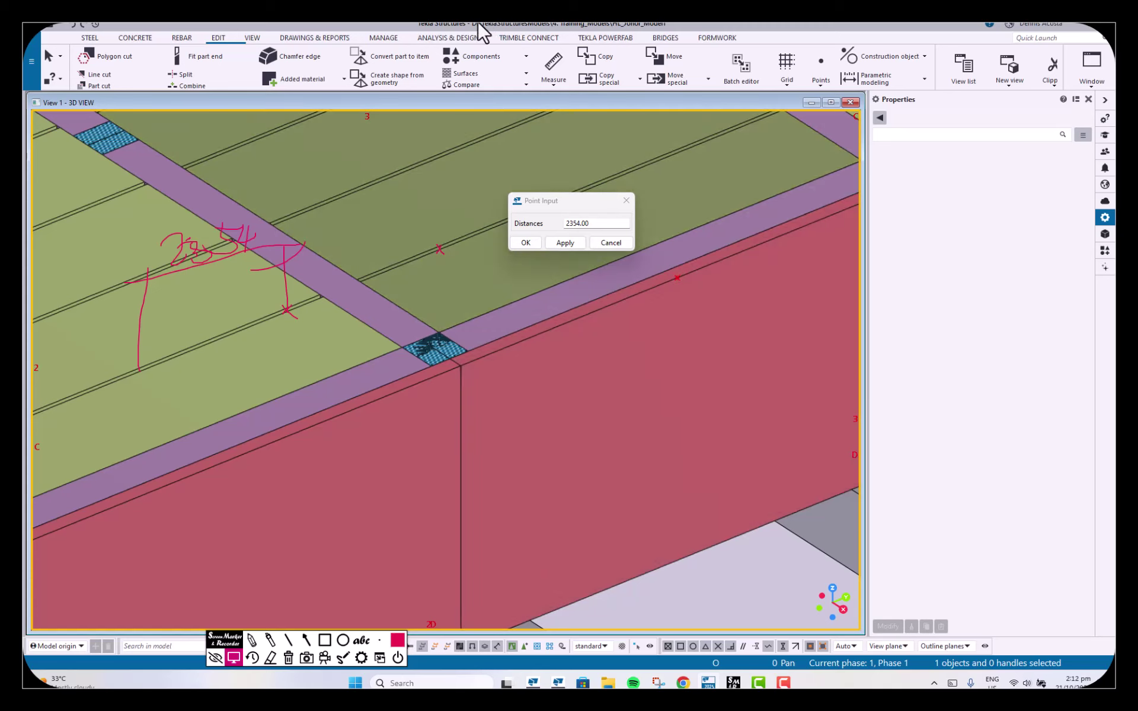
Step: Measure from the grid 2 panel joint to the new point on the top edge, and clear the freehand markup
click(556, 57)
click(460, 366)
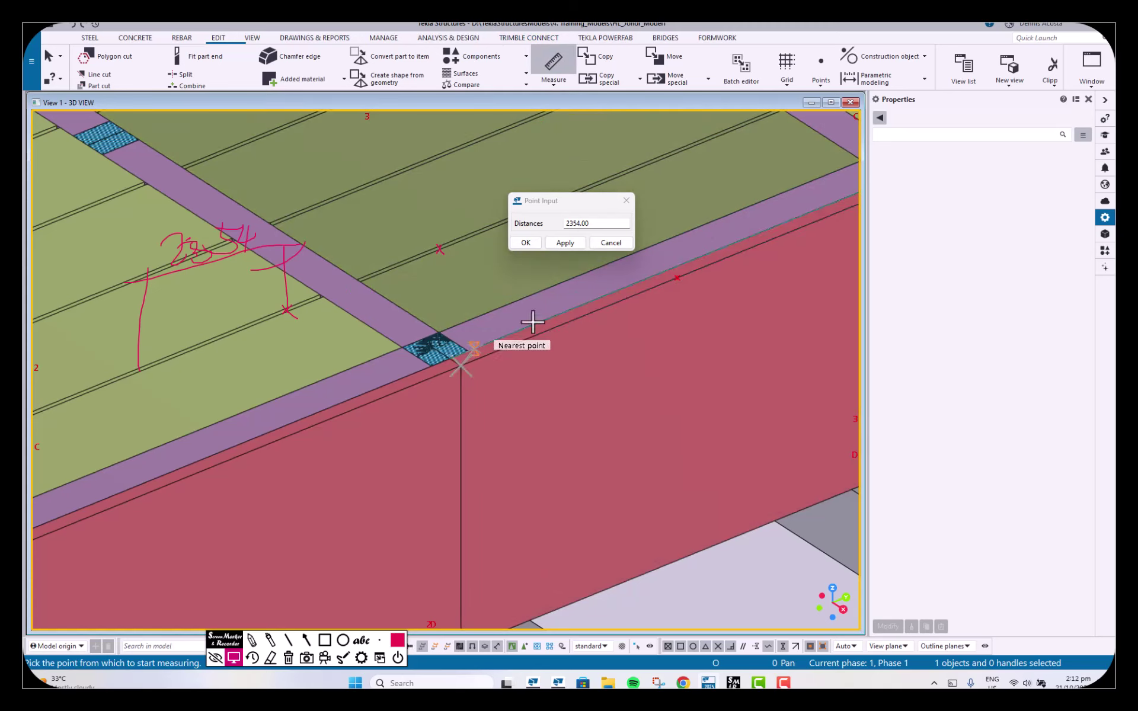
click(675, 274)
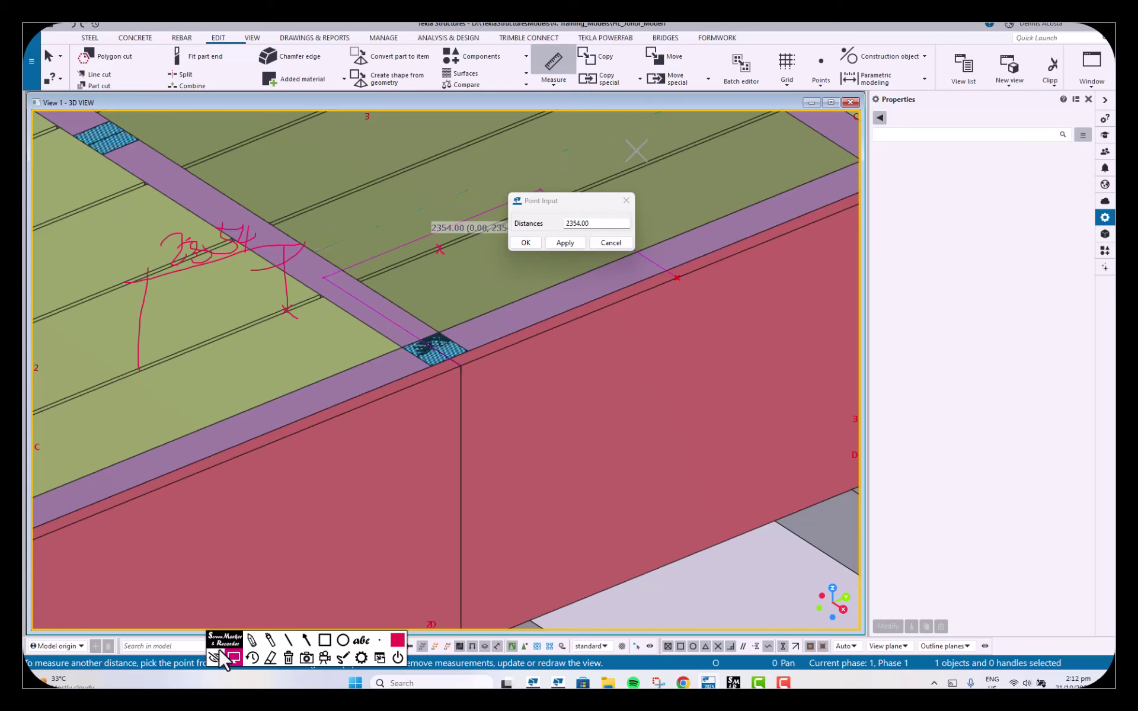
click(289, 658)
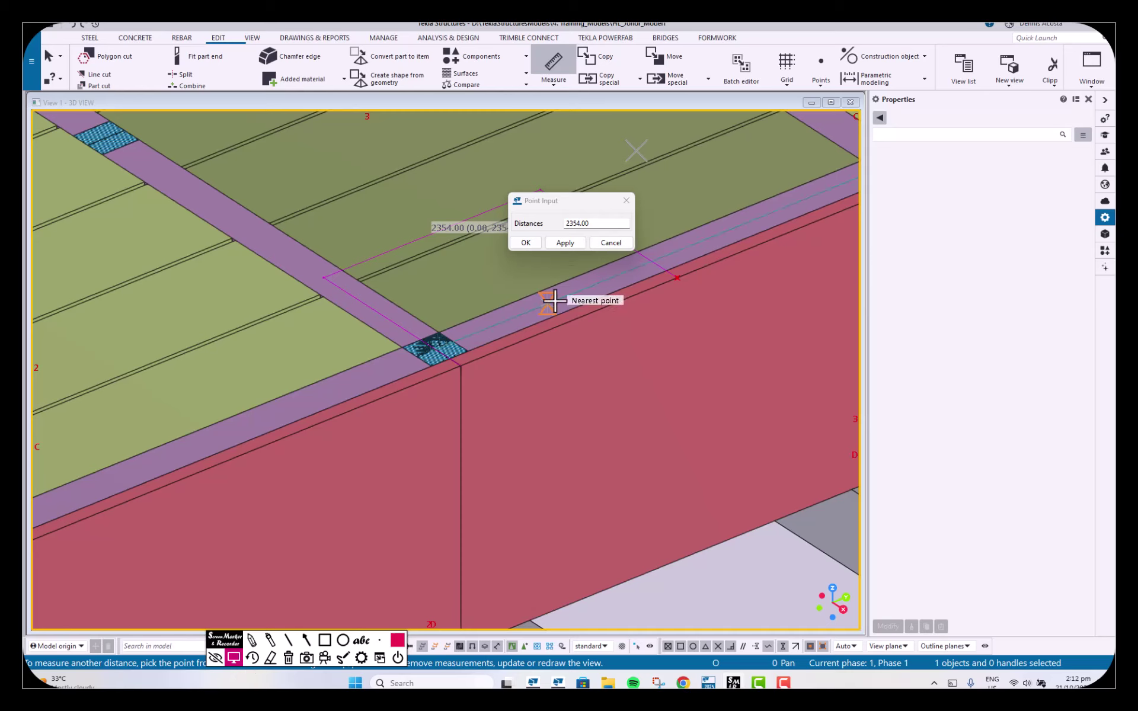
drag(592, 201, 971, 279)
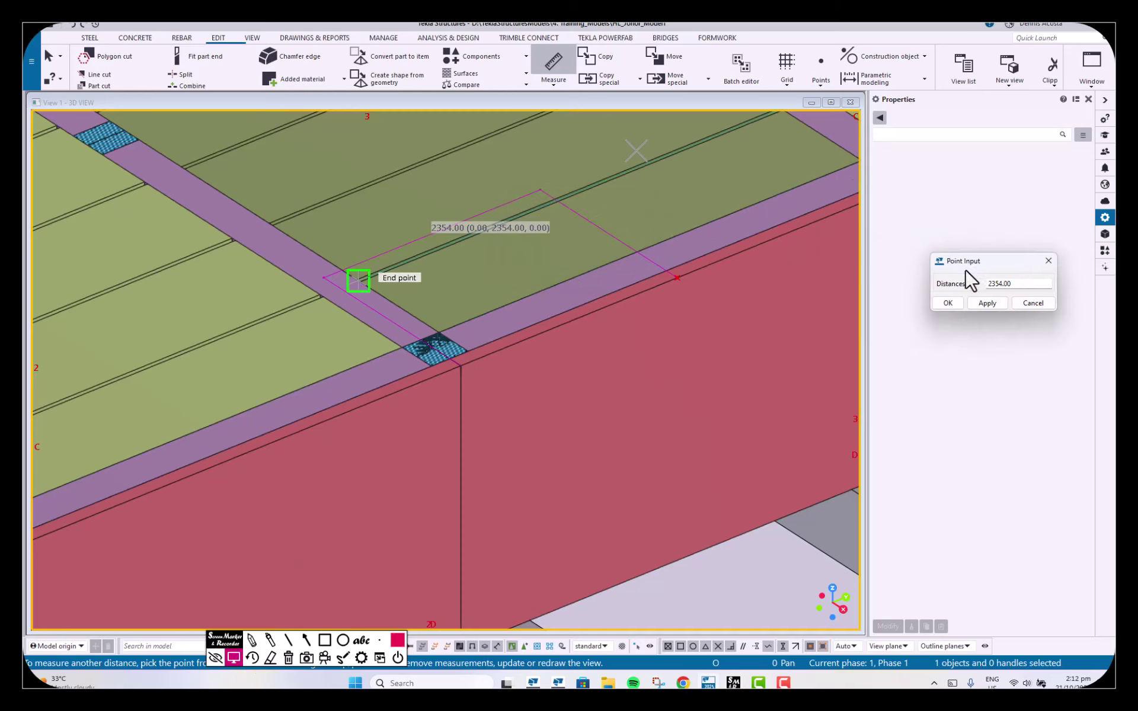
click(634, 296)
click(677, 279)
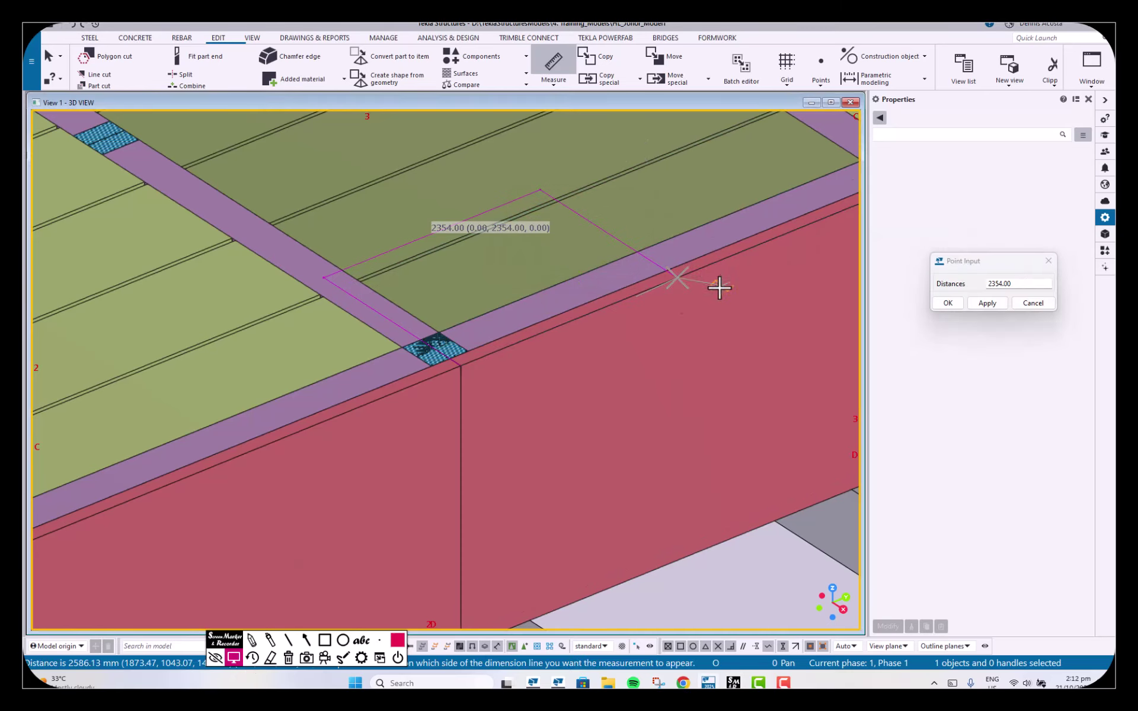
middle_drag(719, 286, 419, 364)
click(522, 251)
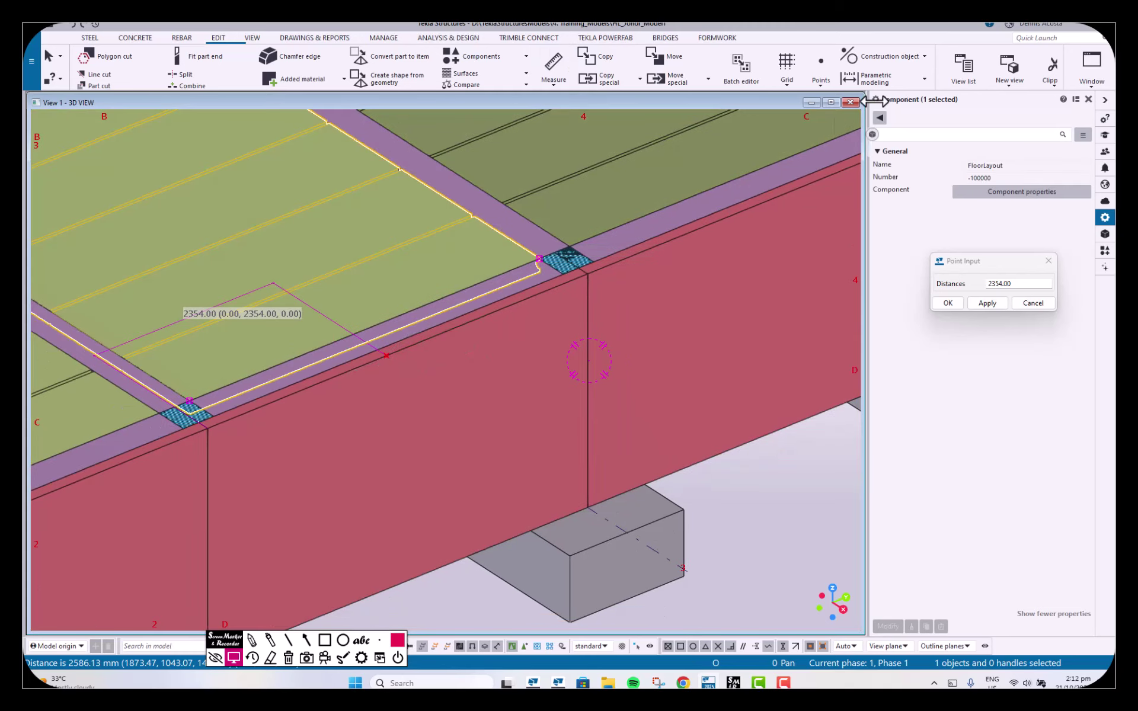
Step: Create a second point 2354 mm beyond the first reference point along the wall's top edge, using the extension of two points
click(820, 83)
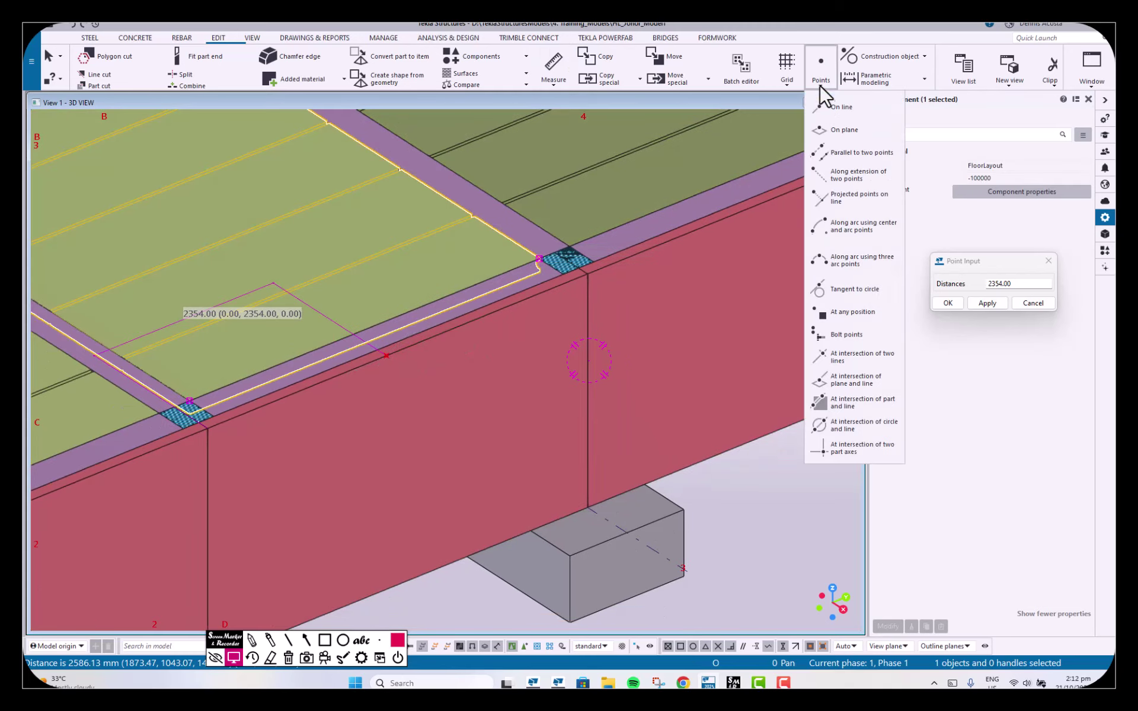
click(839, 173)
click(343, 373)
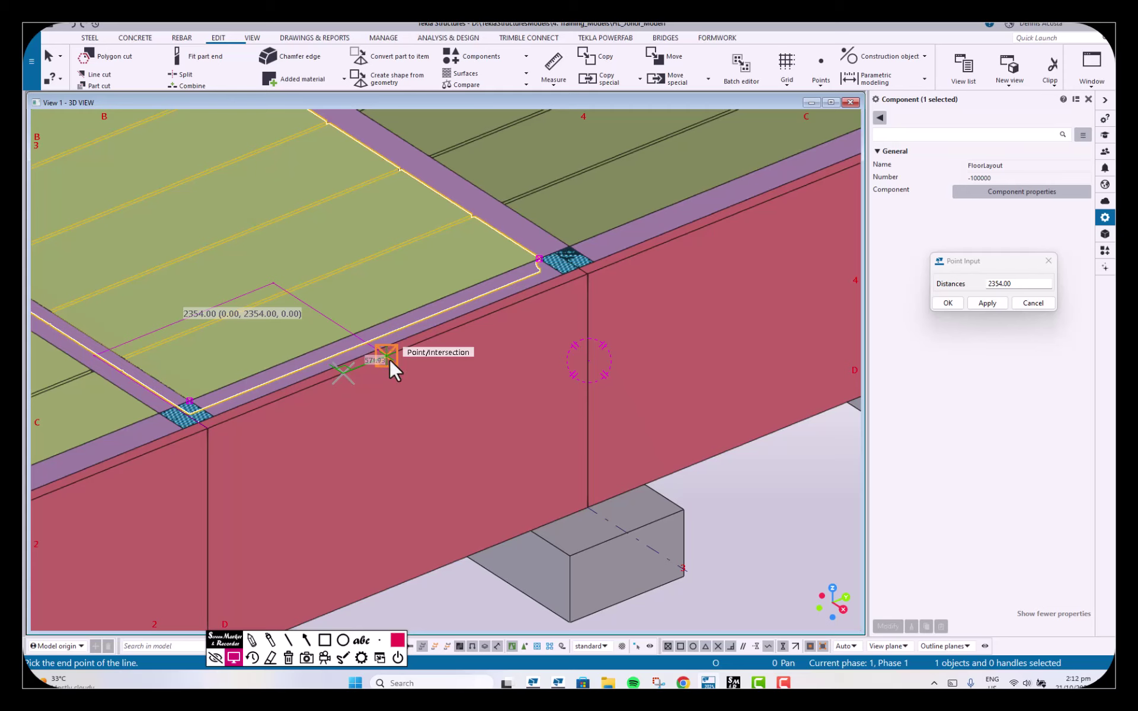
click(386, 358)
right_click(442, 241)
click(468, 261)
Step: Split the wall panel between grids 2 and 3 at both reference points on its top edge
scroll(522, 338, up, 3)
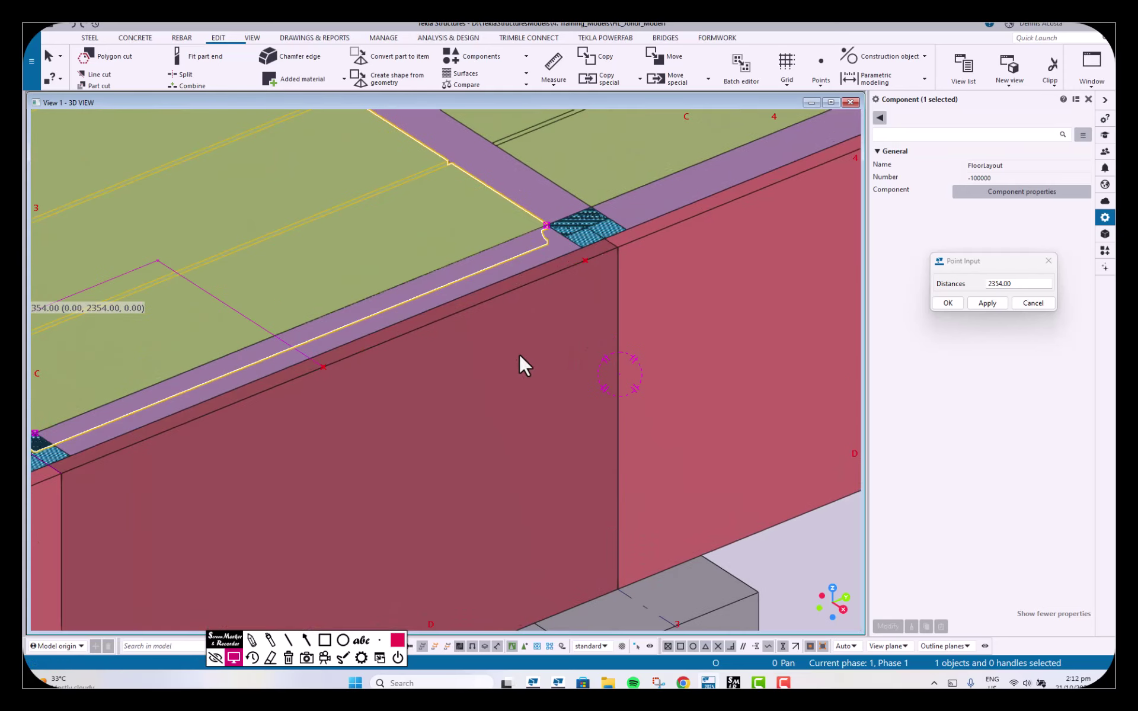
middle_drag(402, 306, 408, 284)
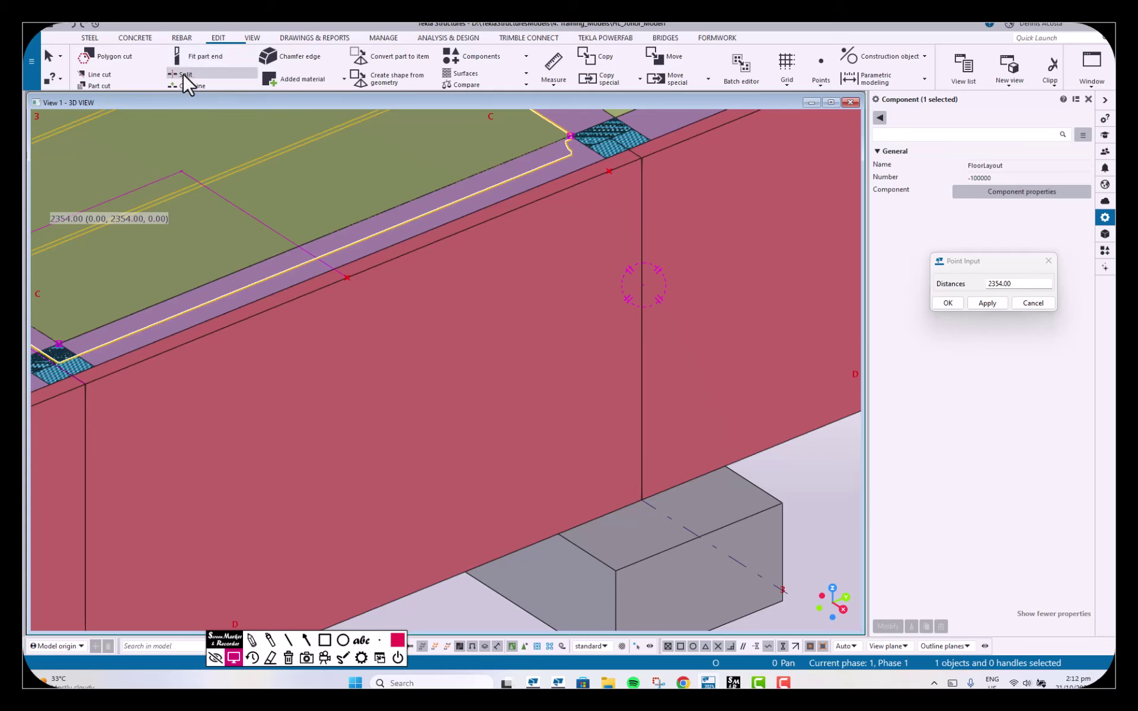
click(183, 74)
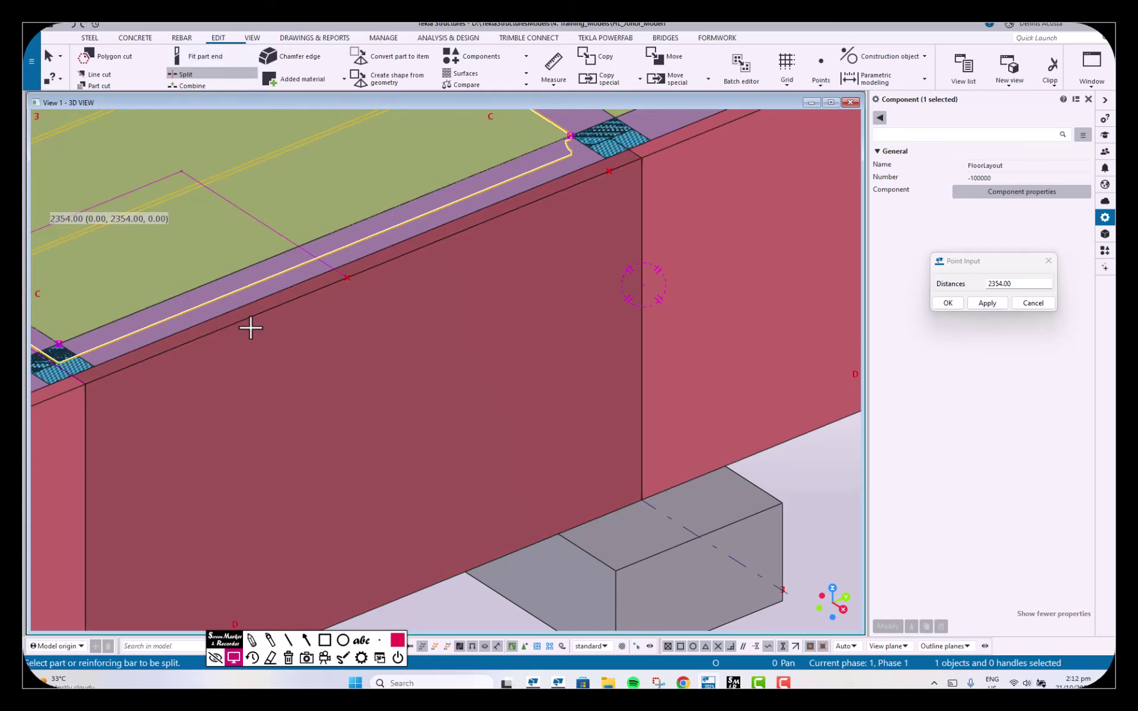
click(252, 327)
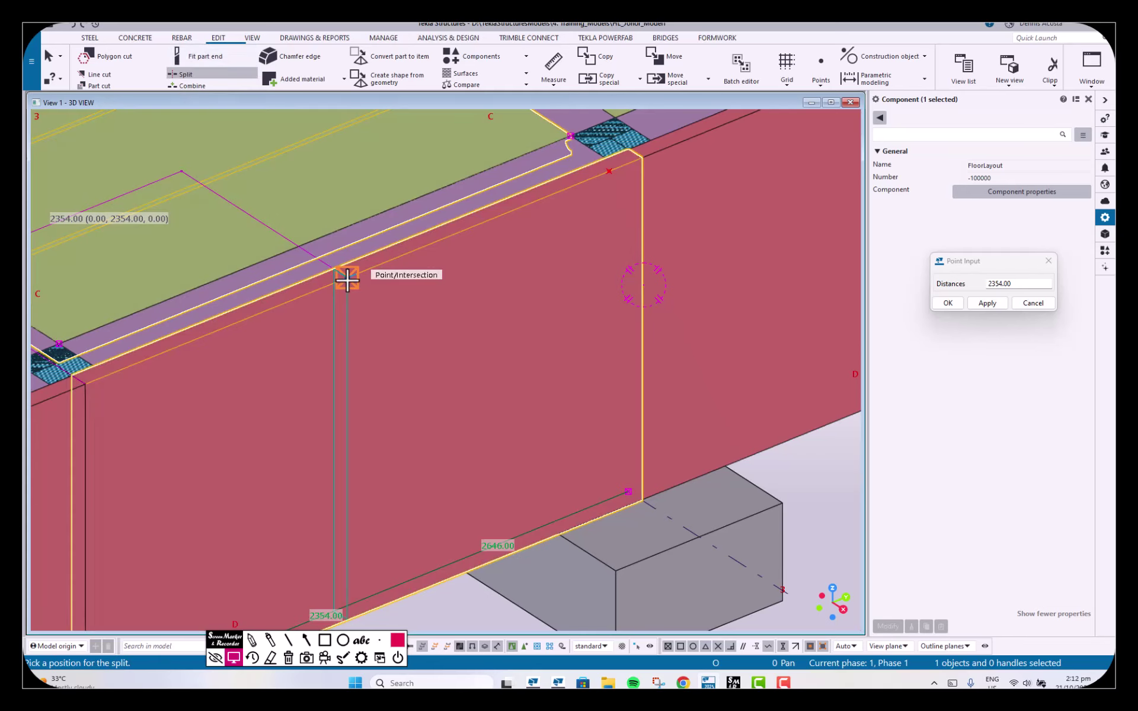
click(348, 280)
click(425, 275)
click(609, 173)
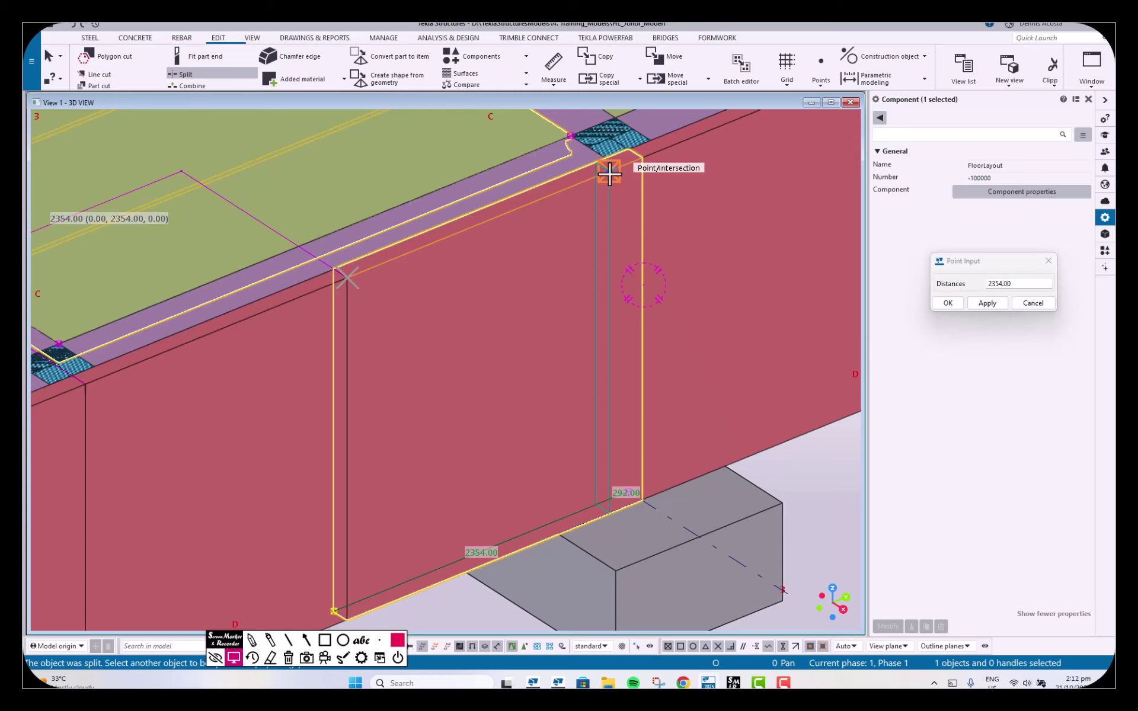
scroll(531, 313, down, 2)
right_click(463, 193)
click(507, 208)
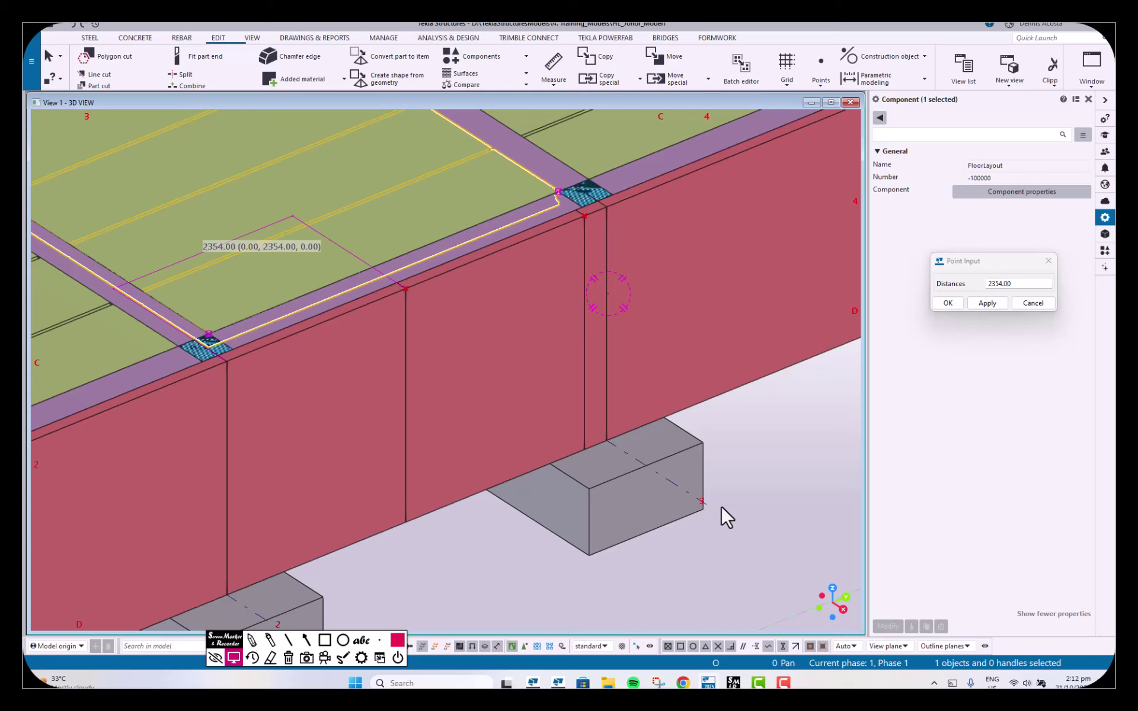
Step: Delete the two reference points from the wall's top edge
scroll(428, 312, down, 2)
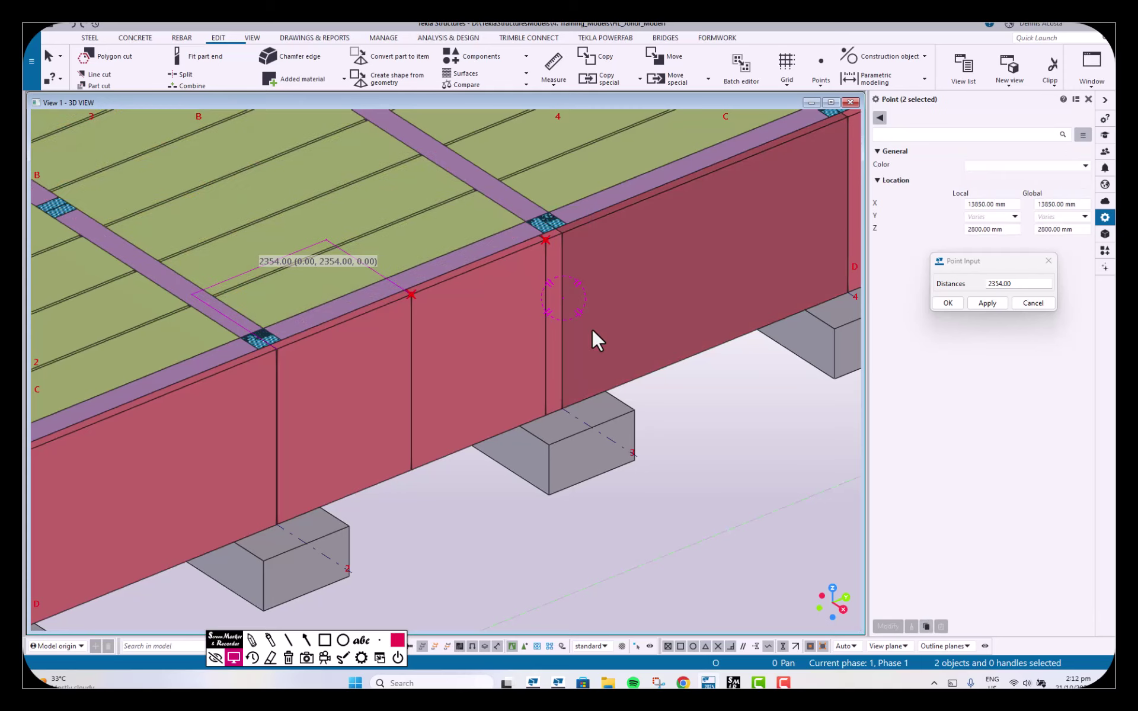
key(Delete)
click(517, 563)
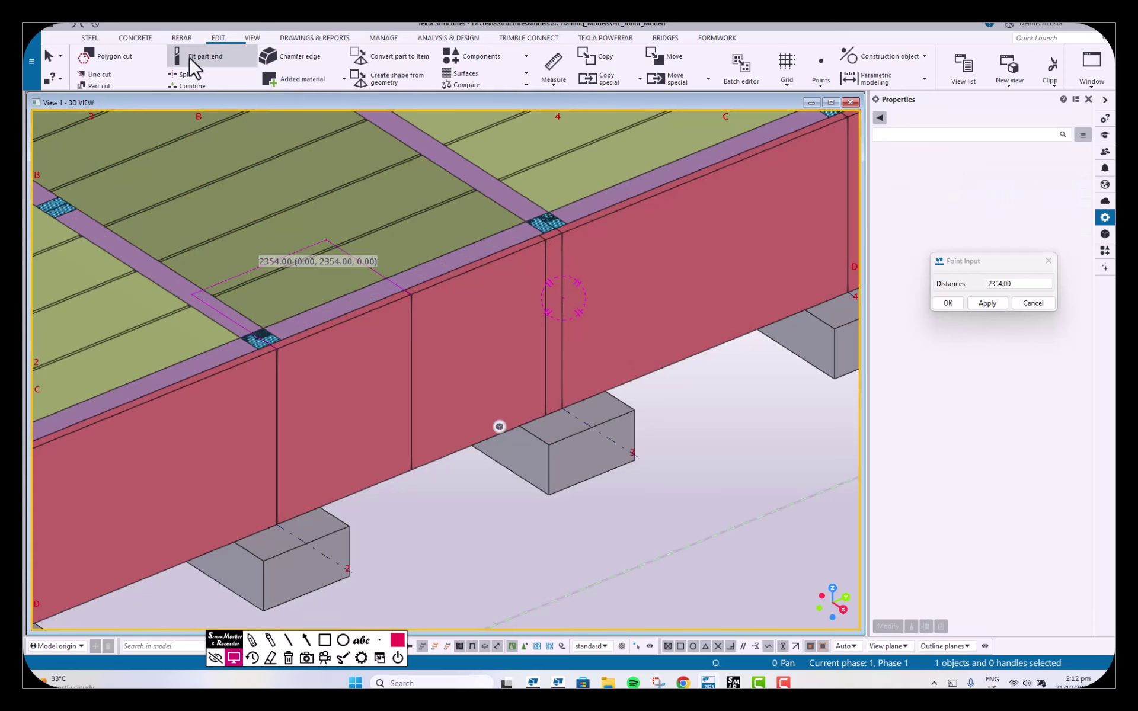
Step: Combine the three wall pieces between grids 2 and 3 into one panel
click(193, 84)
click(362, 351)
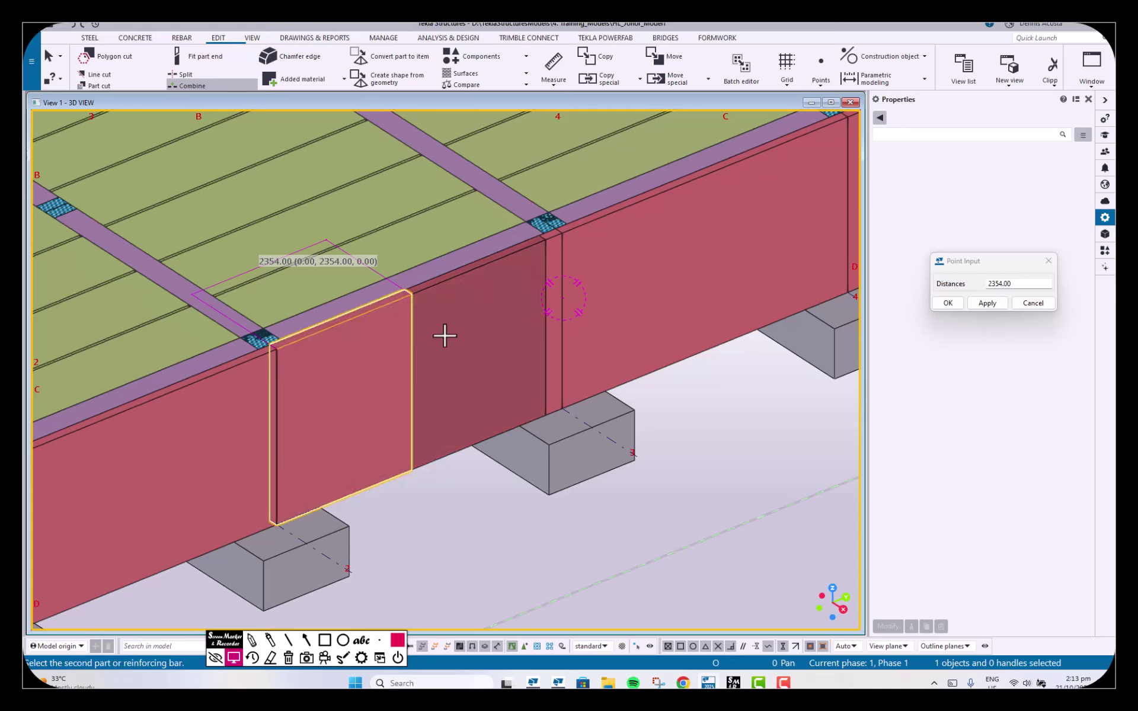
click(554, 266)
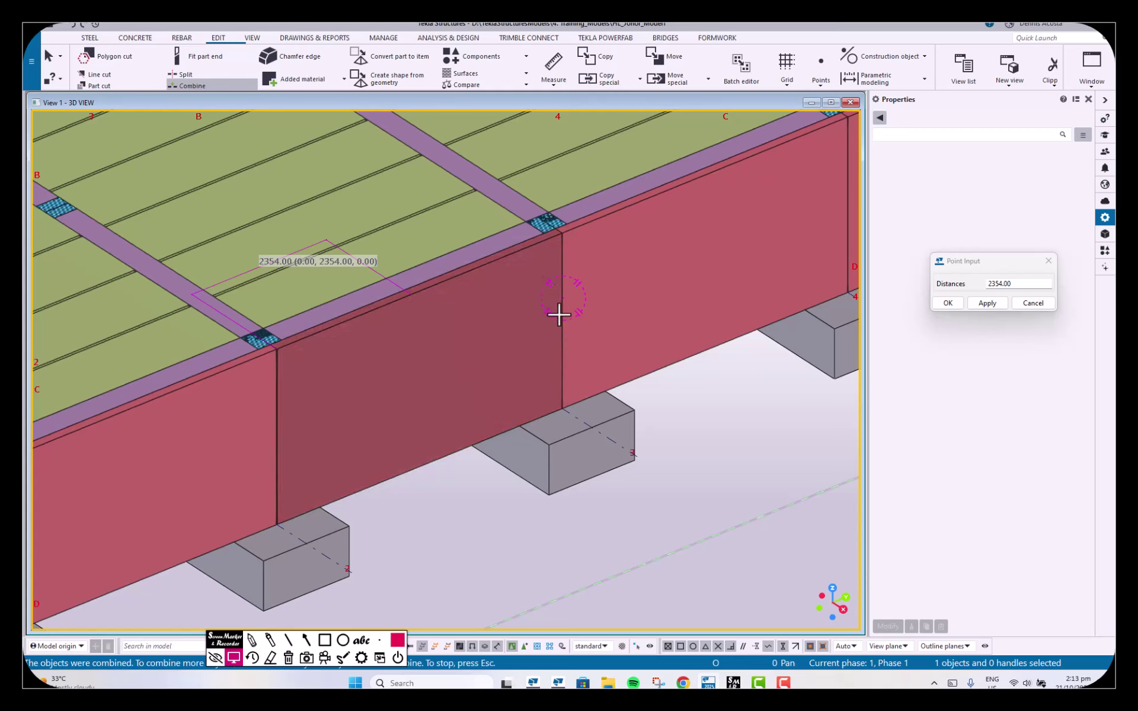
right_click(621, 232)
click(655, 239)
right_click(702, 389)
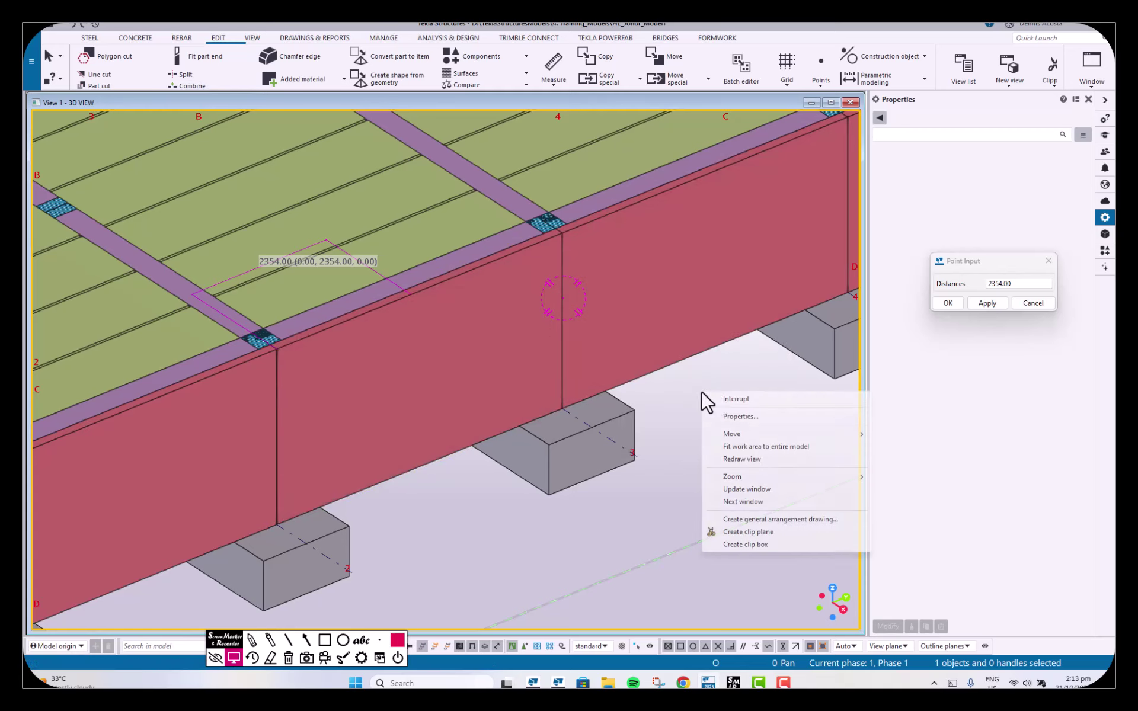
click(723, 397)
Step: Split the wall panel between grids 1 and 2 at the midpoint of its top edge, 2600 mm from each end
middle_drag(254, 518, 523, 393)
scroll(522, 393, up, 4)
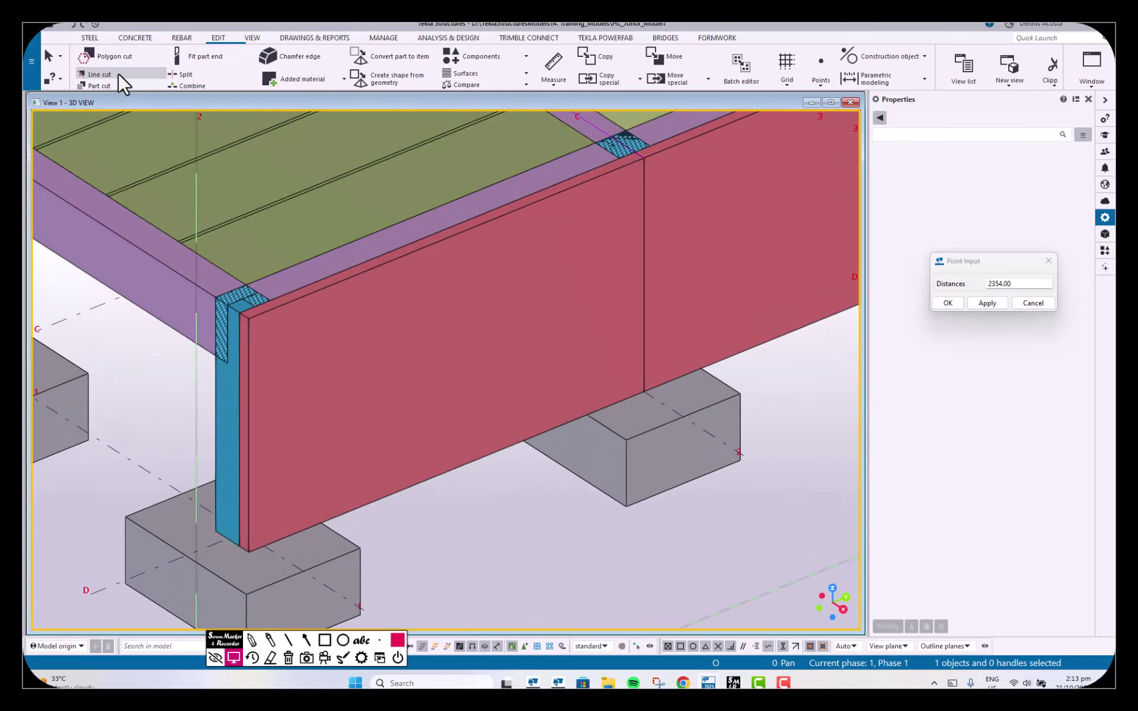
click(178, 74)
click(418, 323)
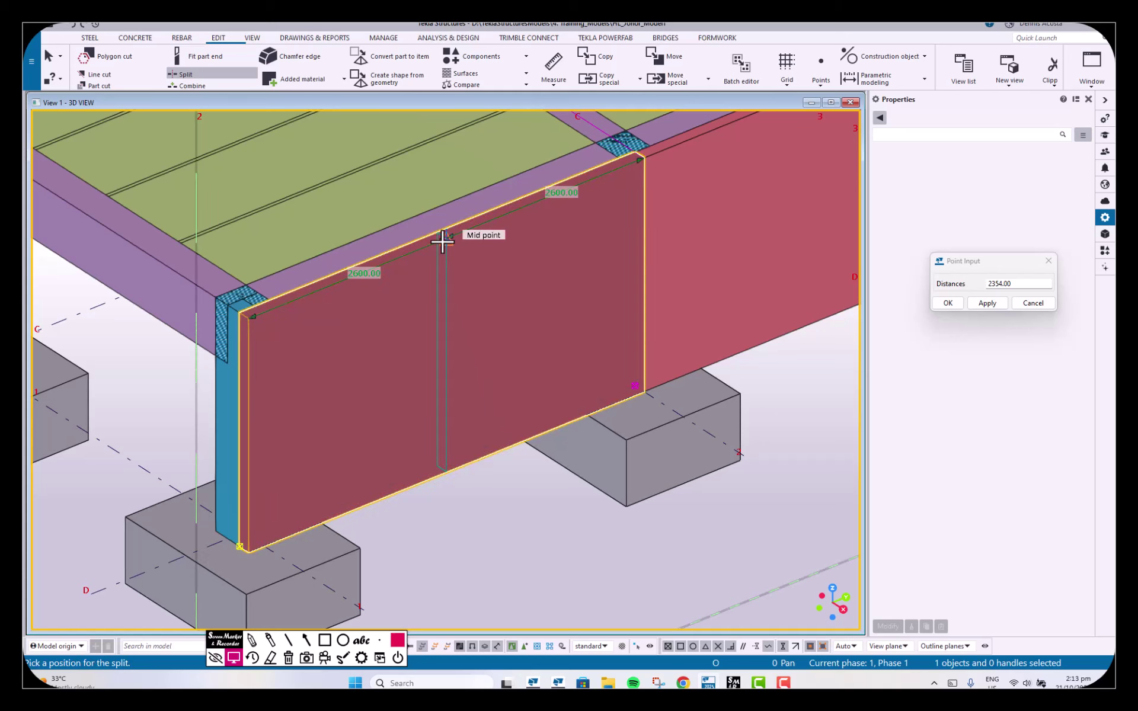
click(442, 237)
right_click(406, 294)
click(475, 294)
Step: Change the profile of the half panel next to grid 2 to a height of 3000 mm and a greater thickness
click(475, 294)
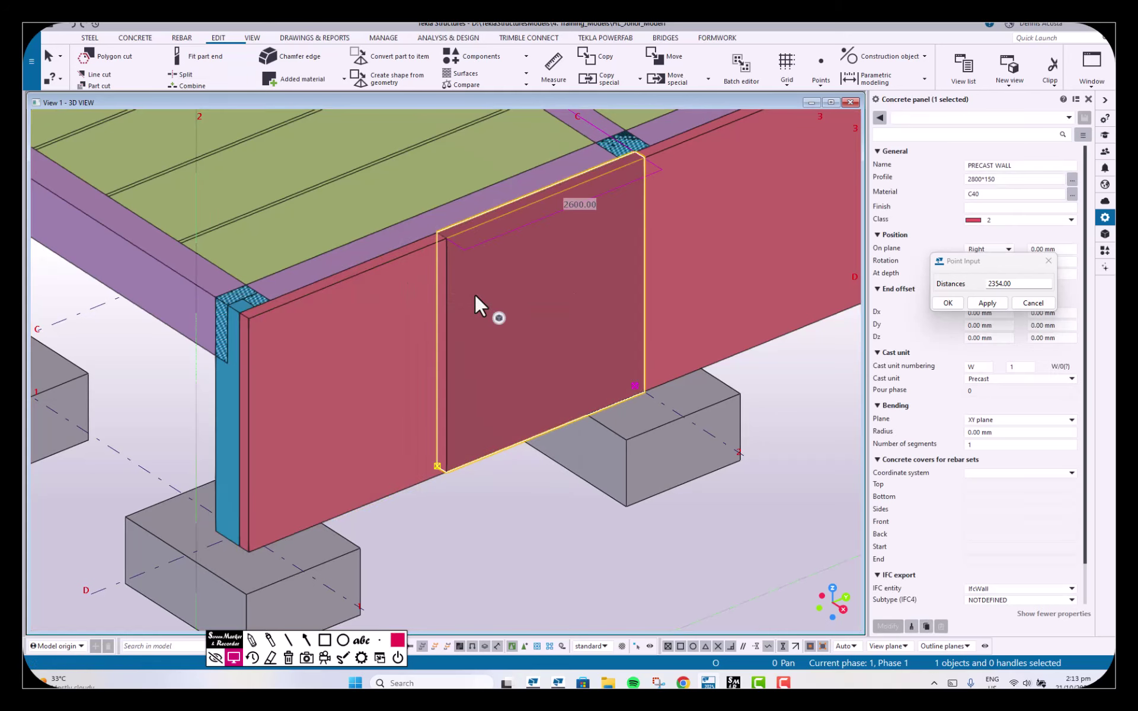
drag(972, 179, 967, 179)
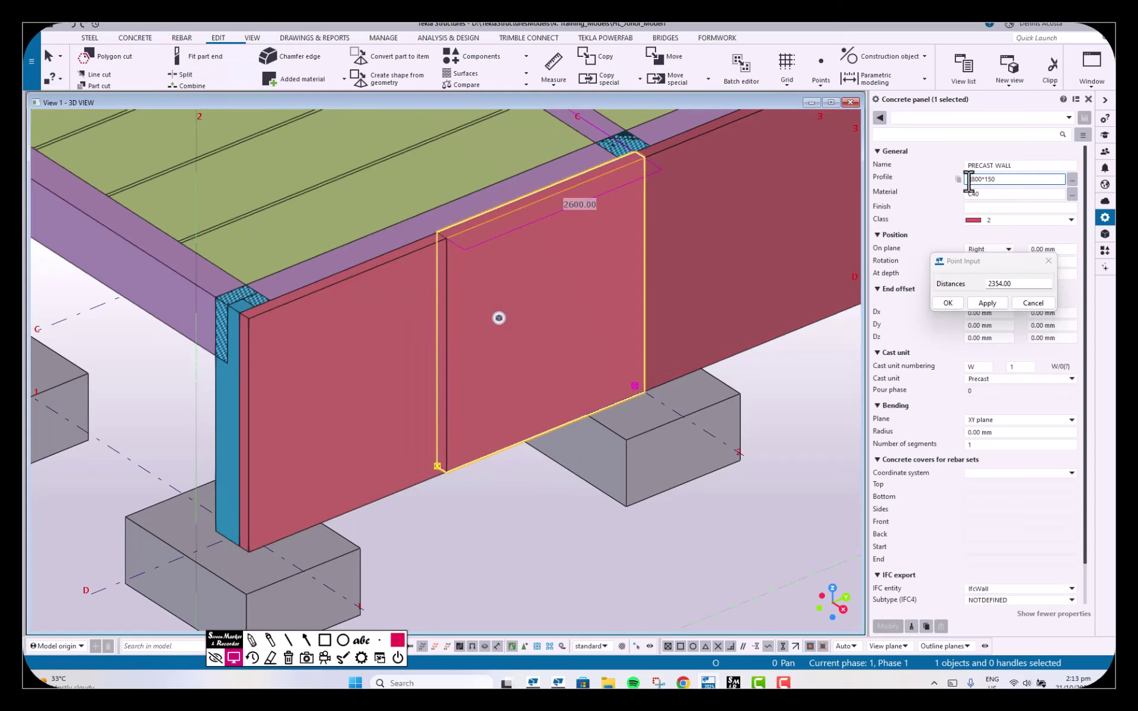
text(30)
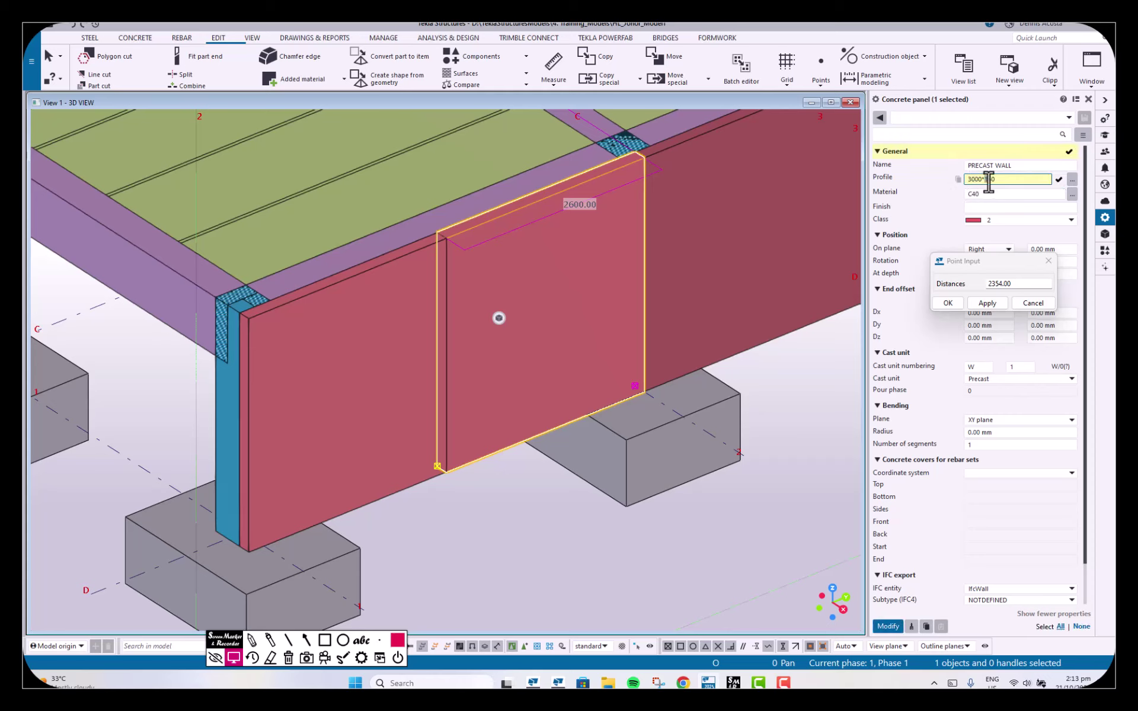
key(Return)
click(528, 560)
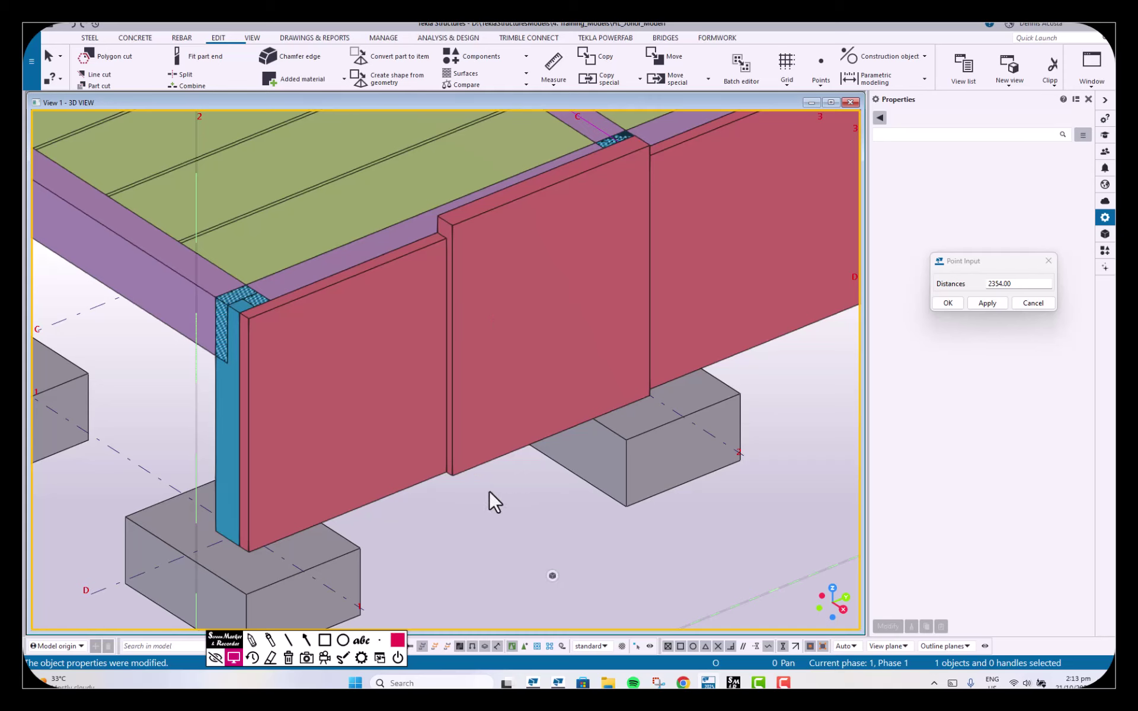
middle_drag(490, 494, 407, 508)
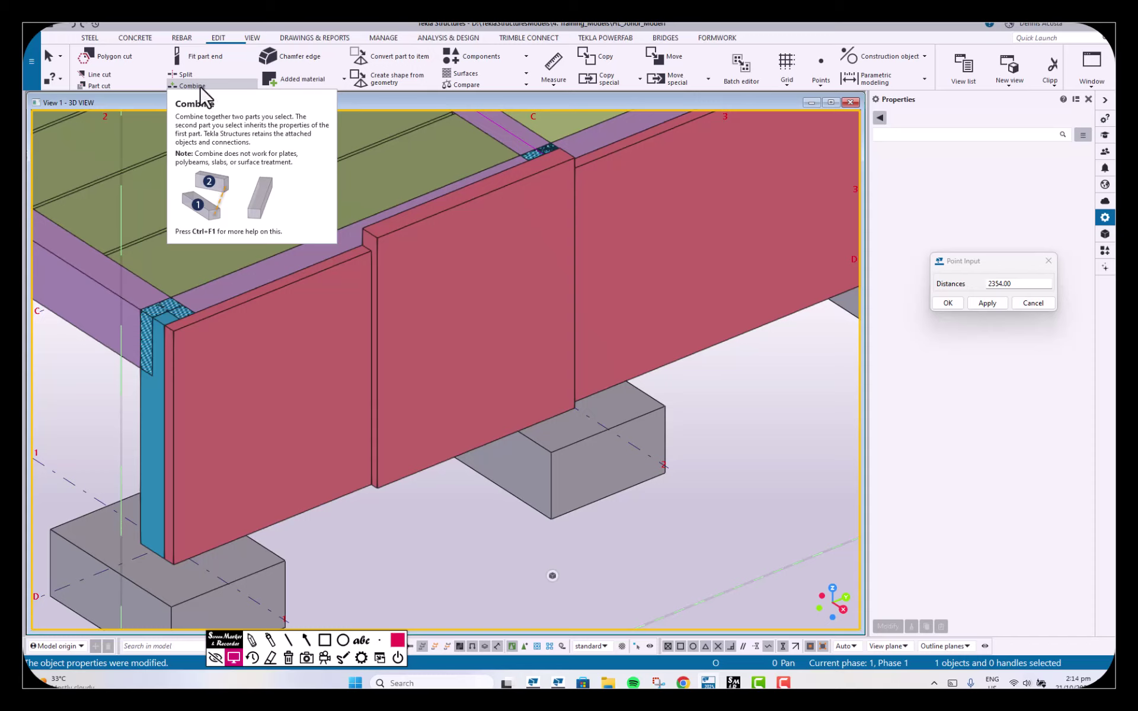
Step: Combine the unmodified half panel with the larger one using the furthest points, and undo the combination
click(197, 86)
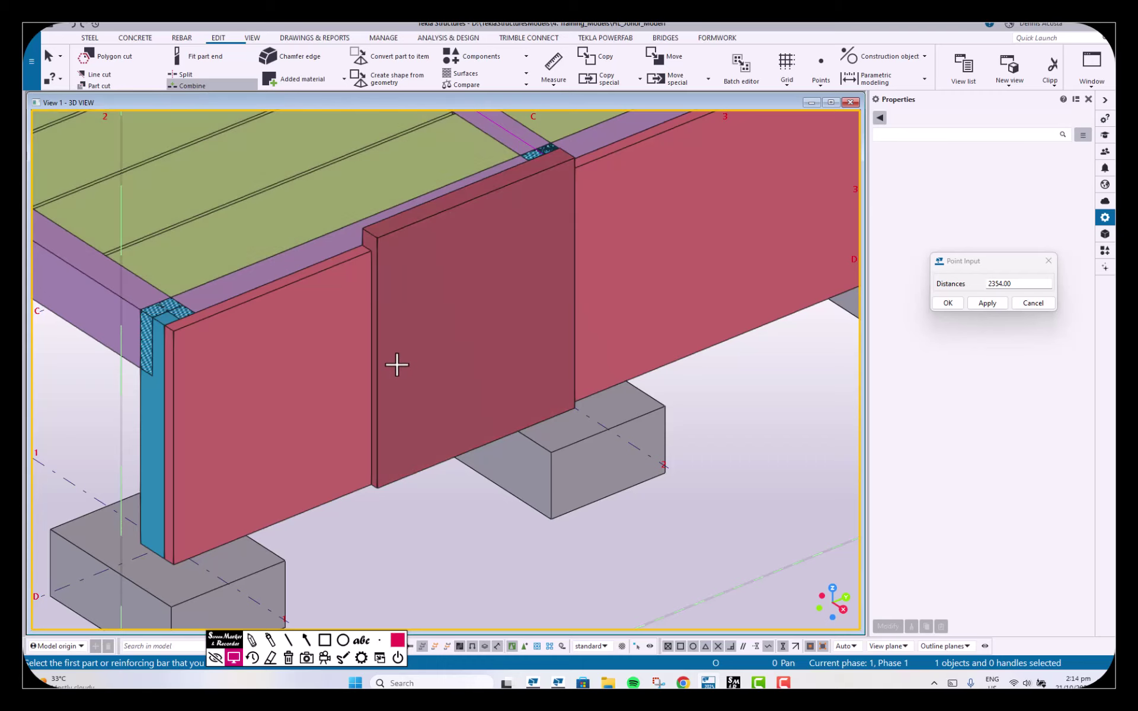
click(304, 360)
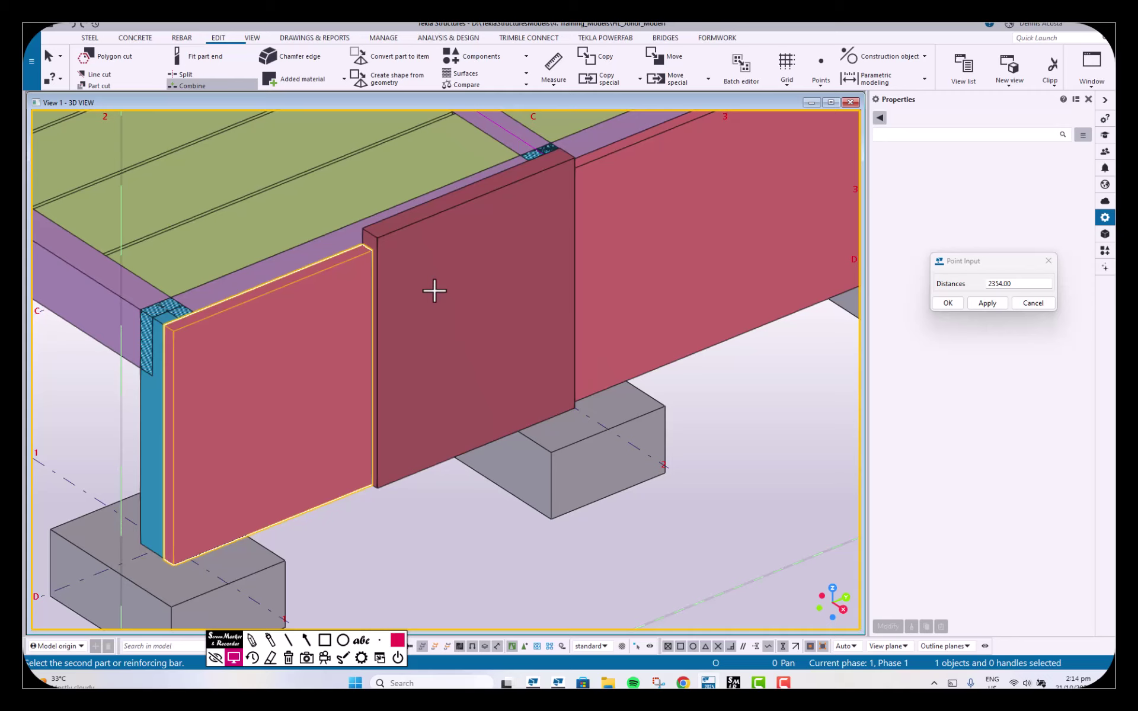
click(434, 290)
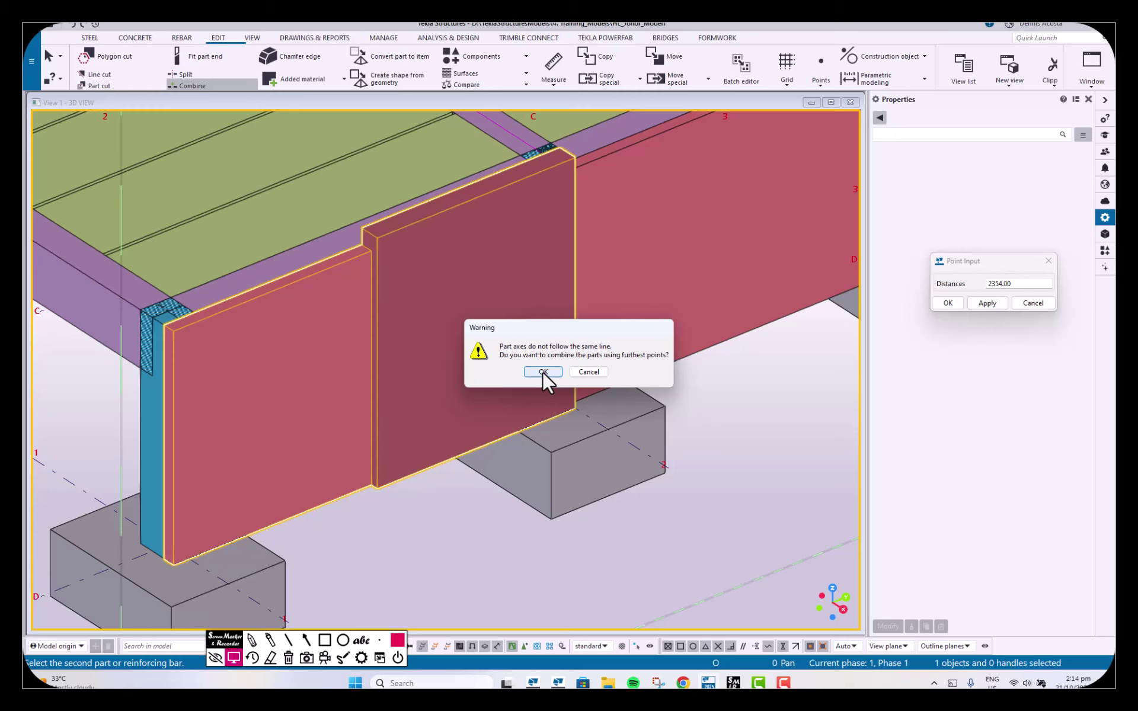
click(542, 371)
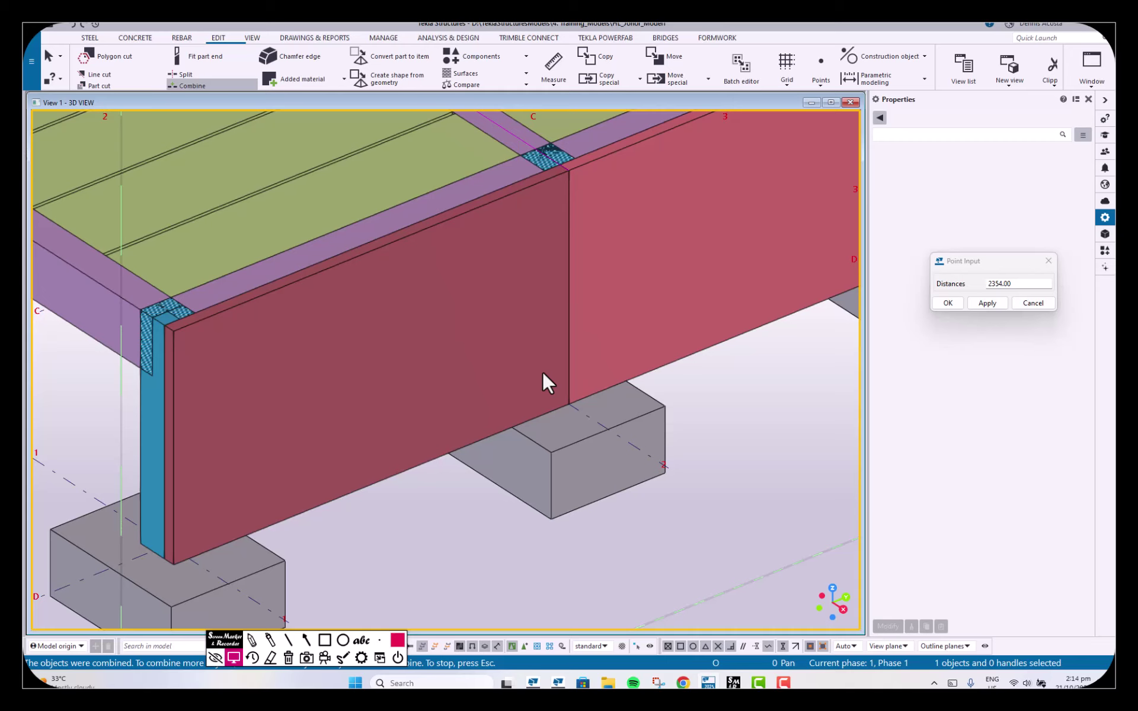
key(ctrl+z)
middle_drag(513, 332, 523, 368)
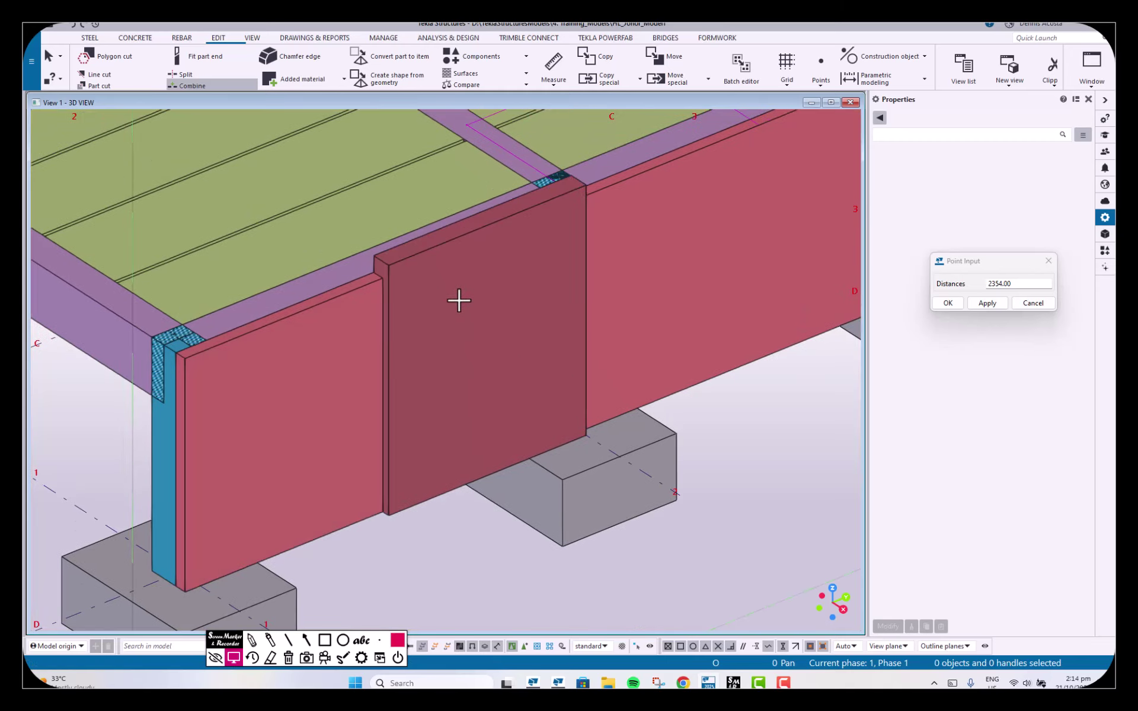
Step: Combine the halves in reverse order, selecting the larger panel first and accepting the use of furthest points
click(205, 84)
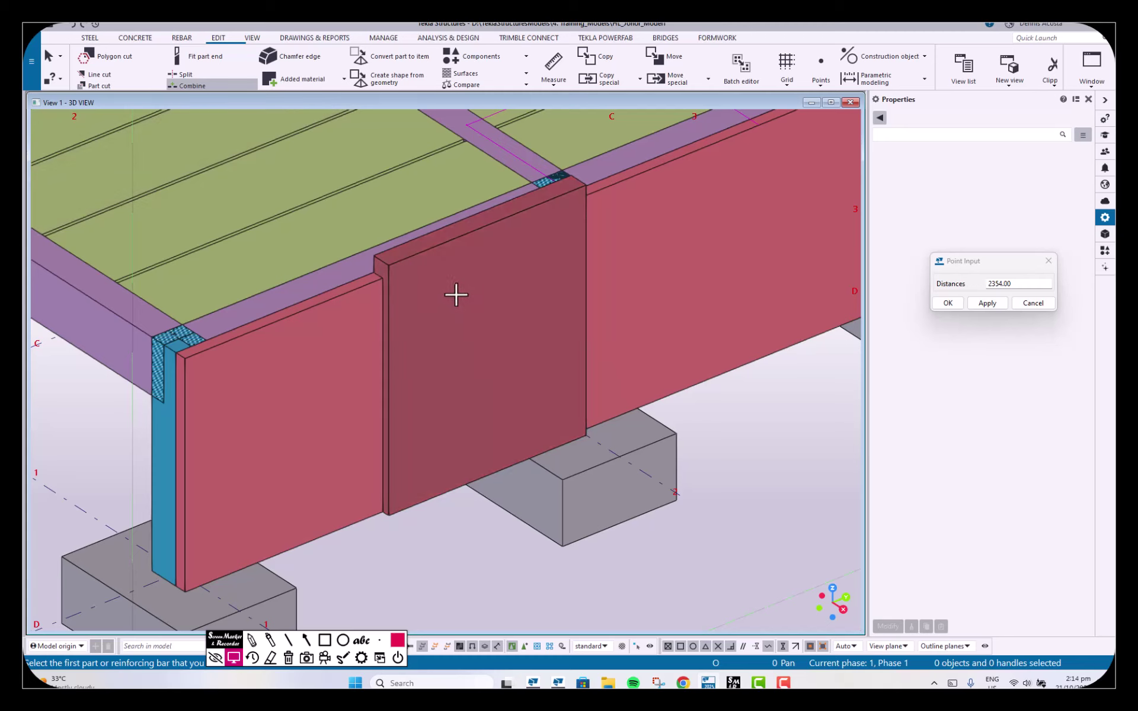
click(466, 294)
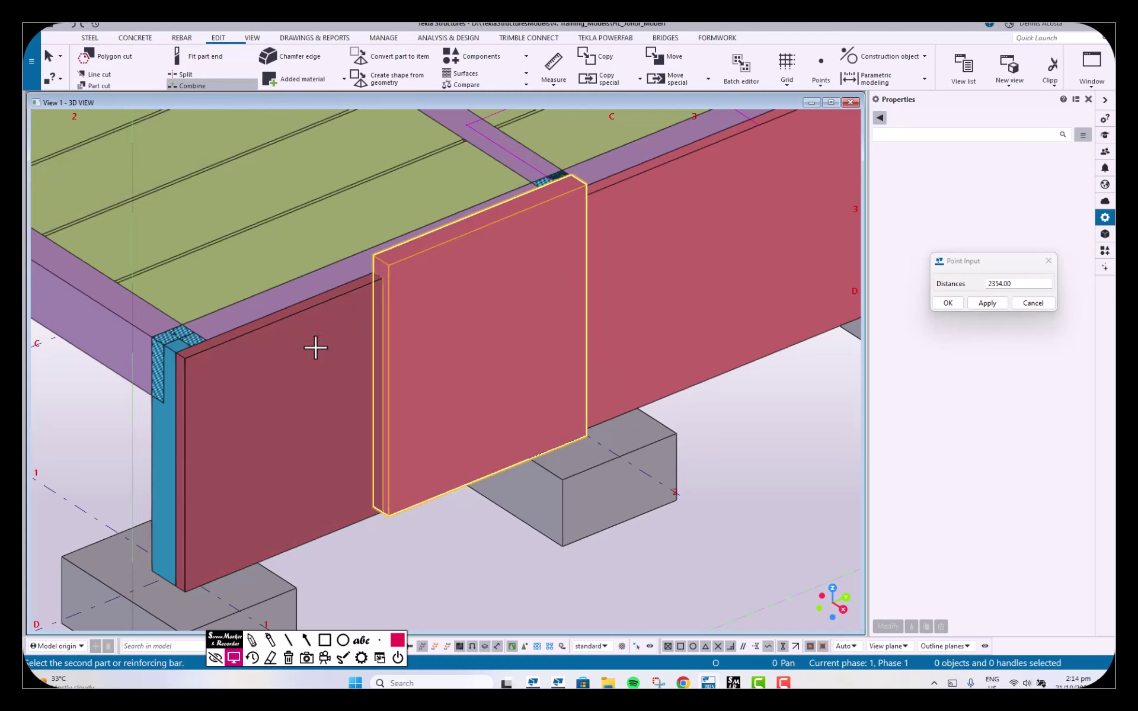
click(297, 376)
click(544, 373)
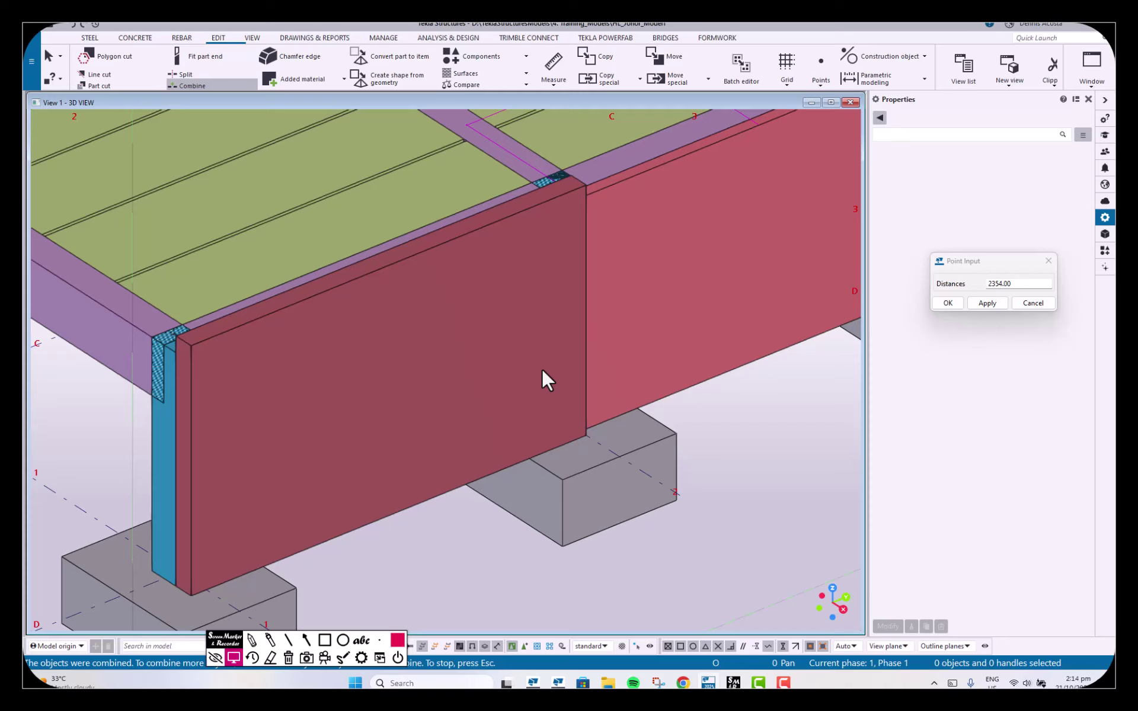
Step: Undo the reversed combination, the profile change and the midpoint split of the panel between grids 1 and 2
key(ctrl+z)
key(ctrl+z)
key(ctrl+z)
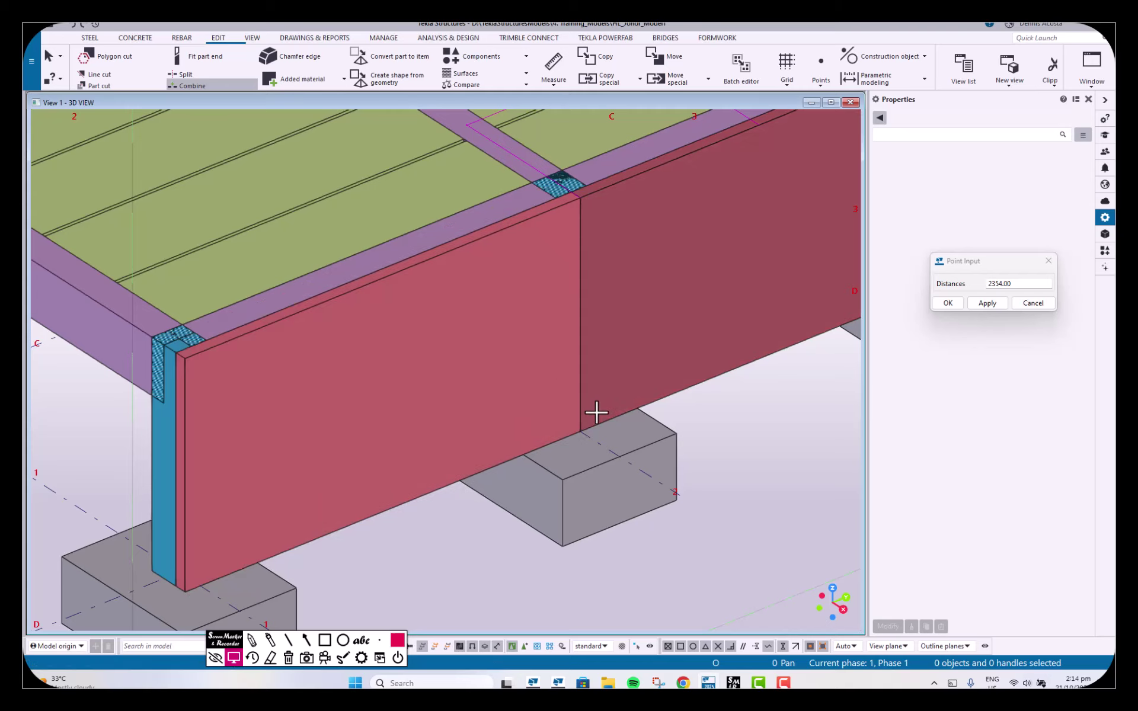
right_click(755, 404)
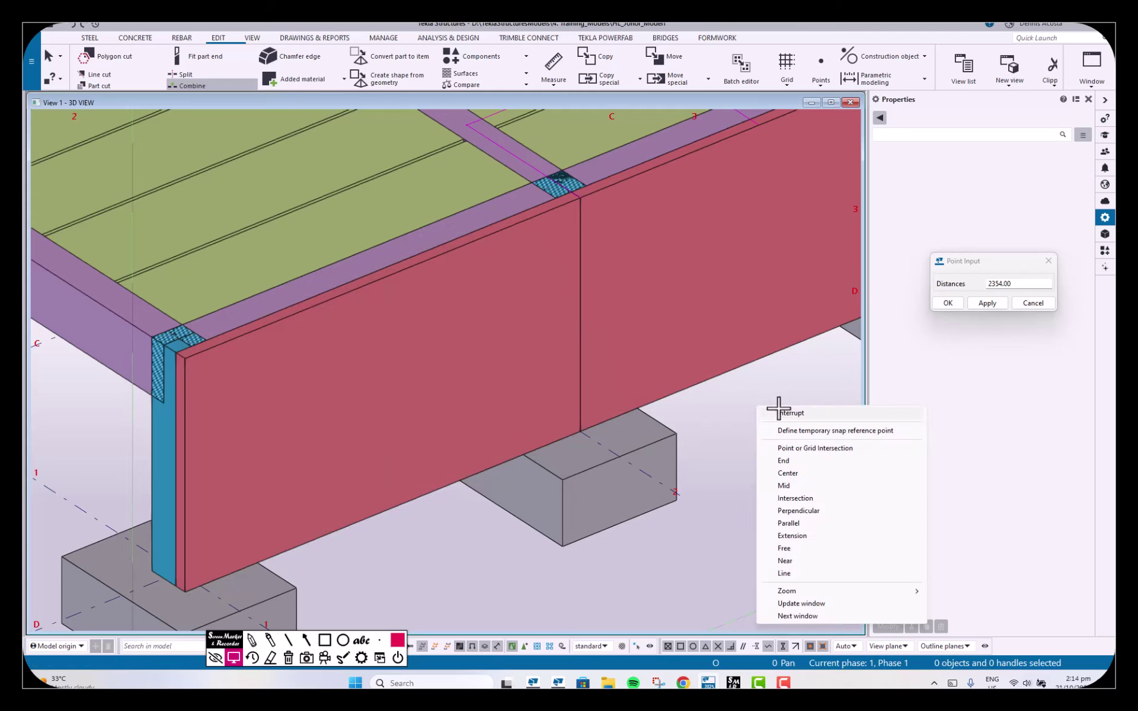
click(783, 413)
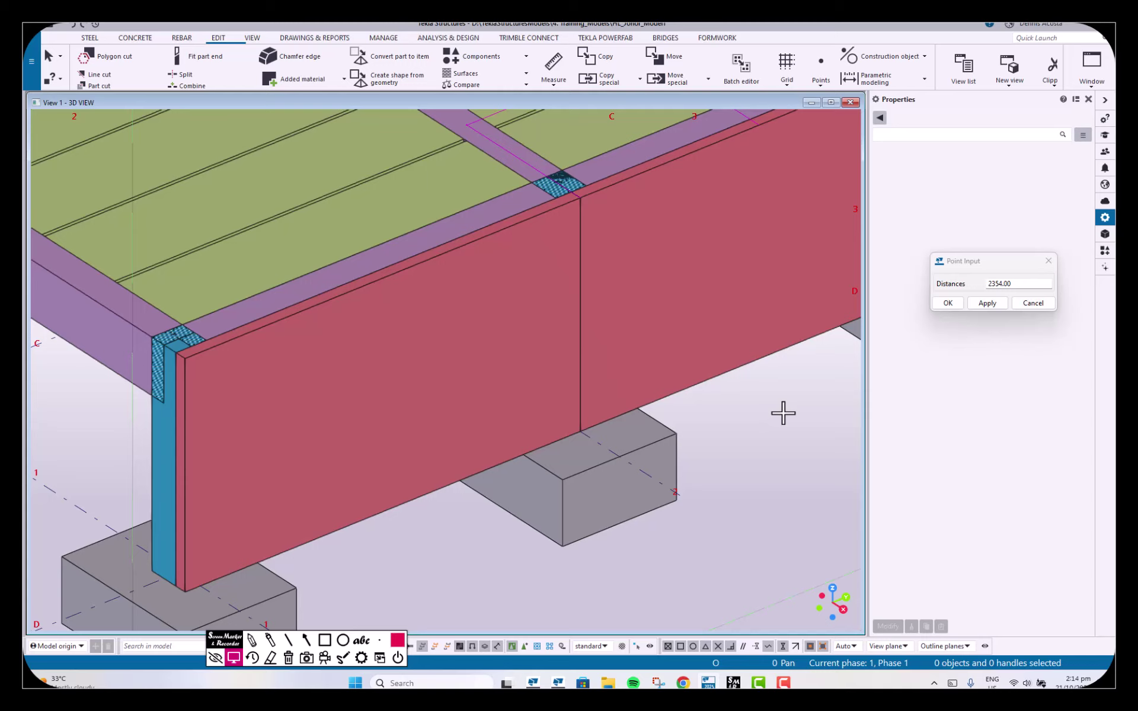
Step: Split the precast wall panel between grids 1 and 2 at a point about 2500 mm from its grid 1 end
scroll(630, 470, down, 5)
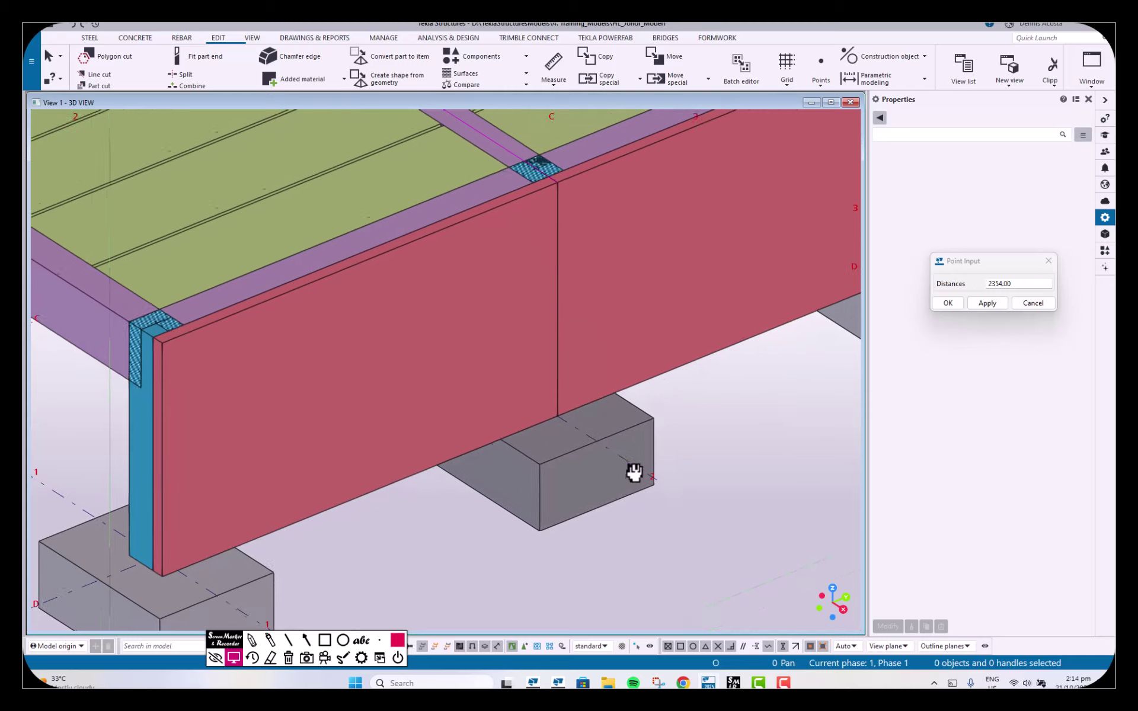
middle_drag(536, 457, 495, 430)
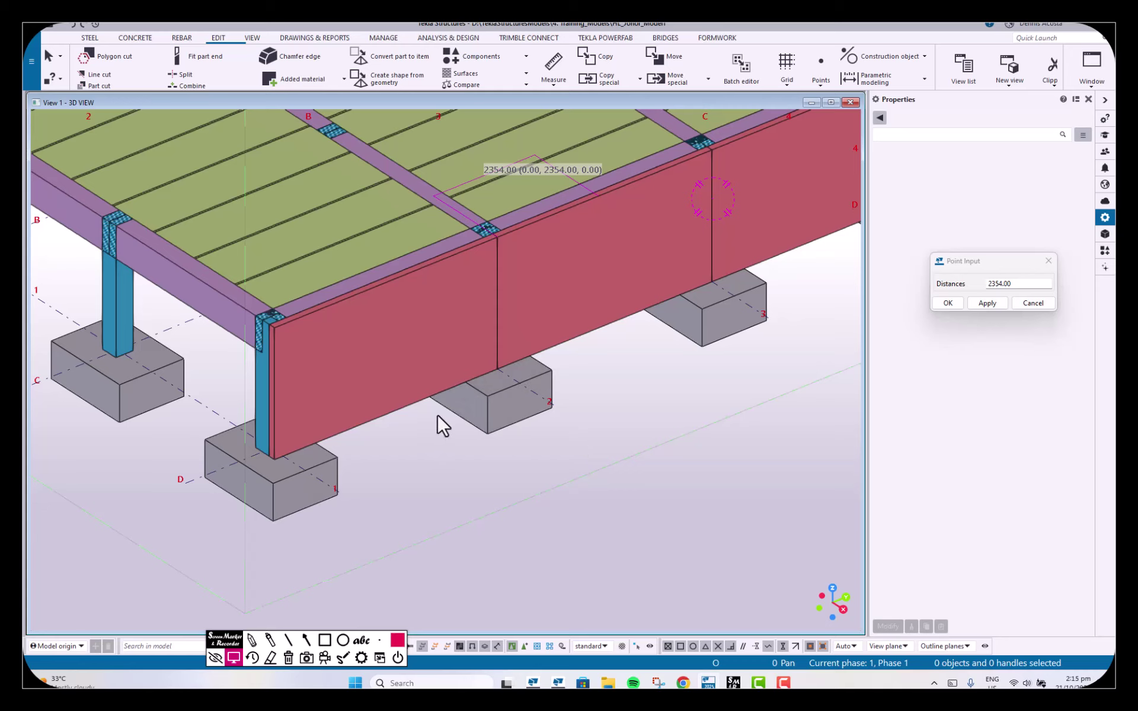
middle_drag(439, 422, 528, 388)
scroll(528, 385, up, 2)
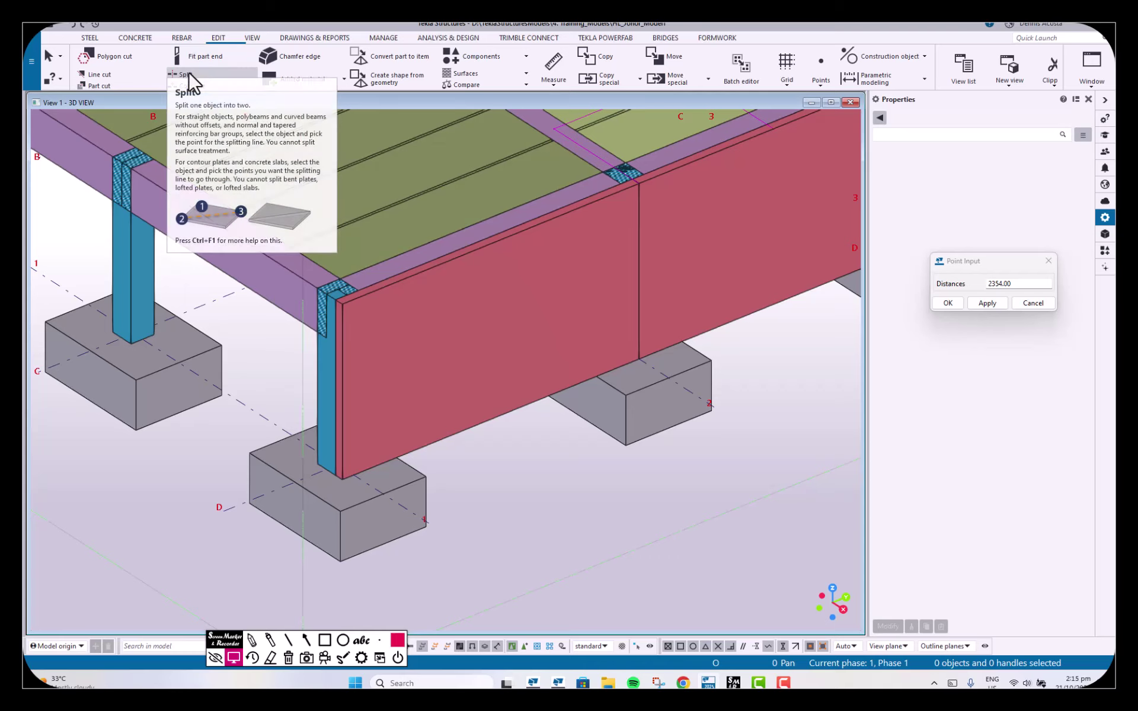
click(186, 72)
click(538, 285)
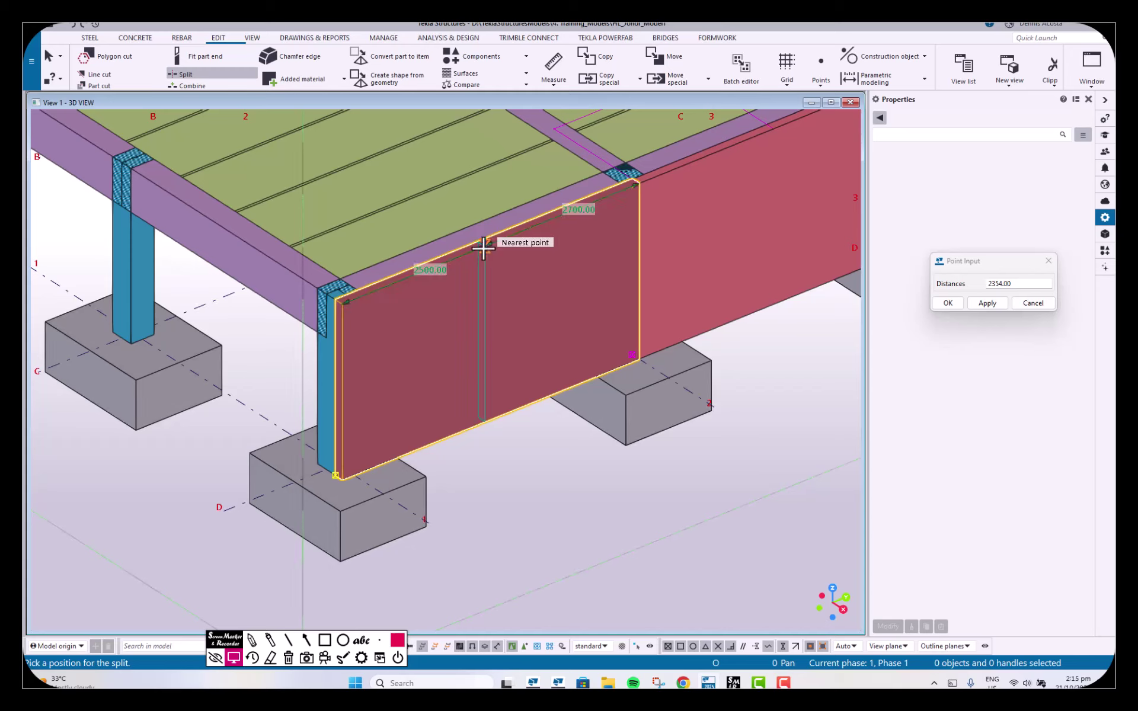
click(484, 247)
right_click(528, 289)
click(559, 298)
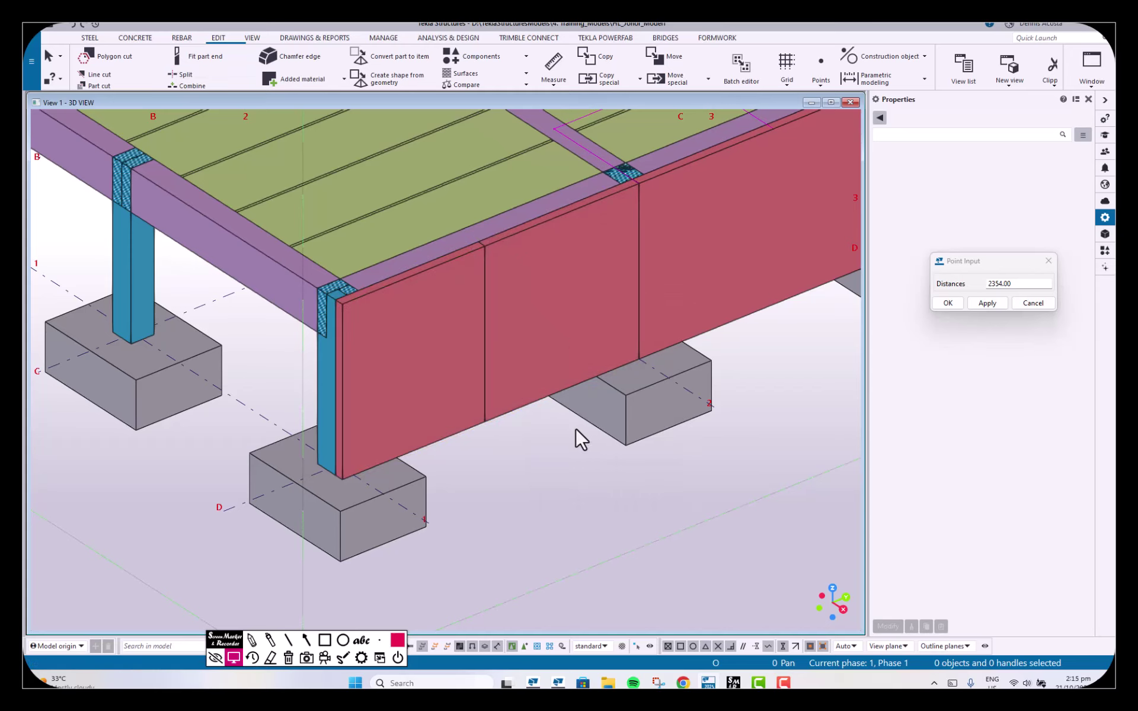
Step: Undo the split and restore the midpoint halves with the 3000*250 half panel beside grid 2
key(ctrl+z)
key(ctrl+z)
scroll(539, 294, up, 4)
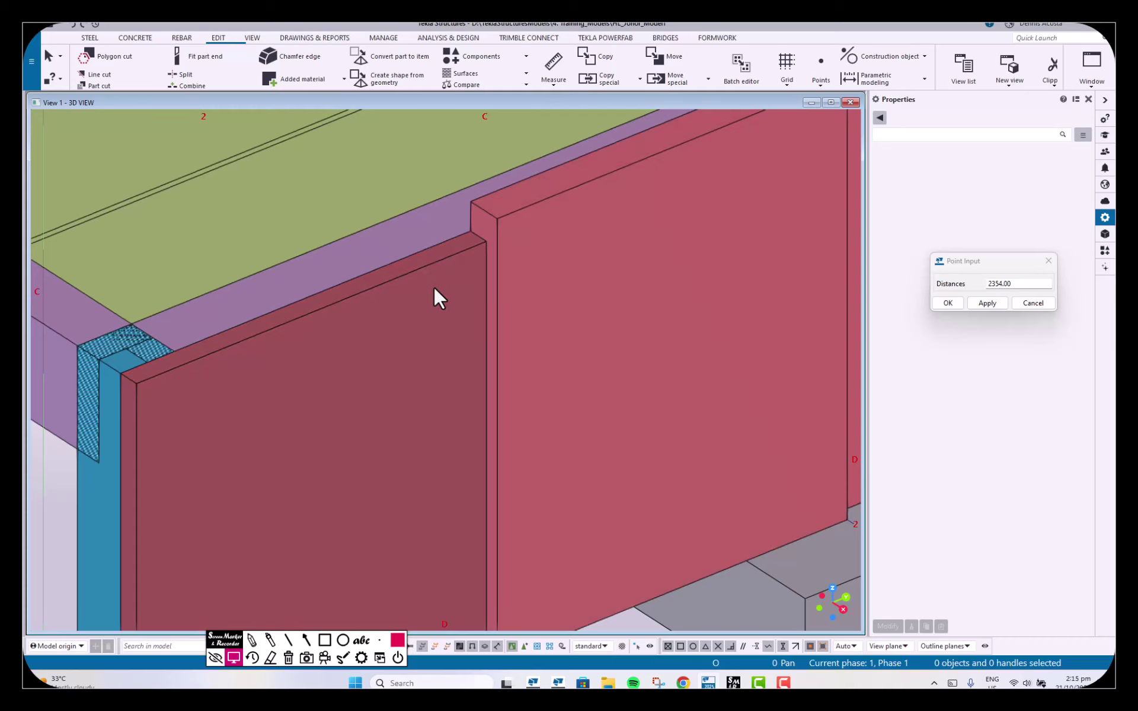
scroll(439, 264, down, 3)
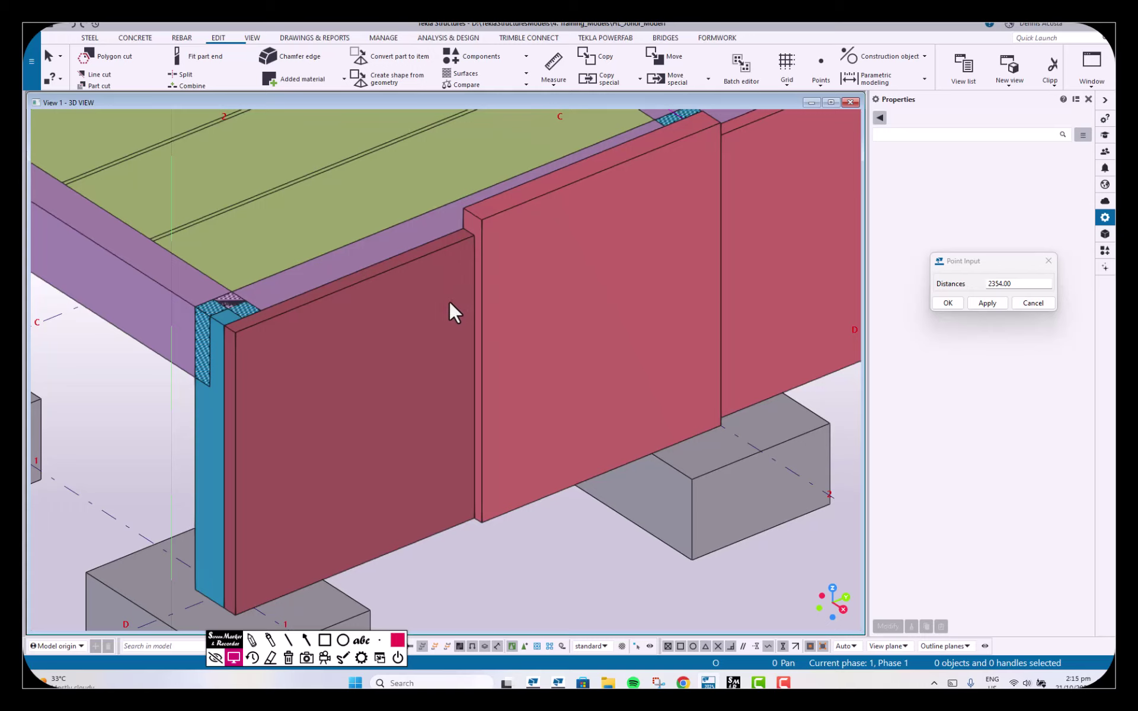
Step: Add the 2800*150 half panel beside grid 1 to the cast unit of the adjacent thicker half panel
click(447, 300)
right_click(447, 301)
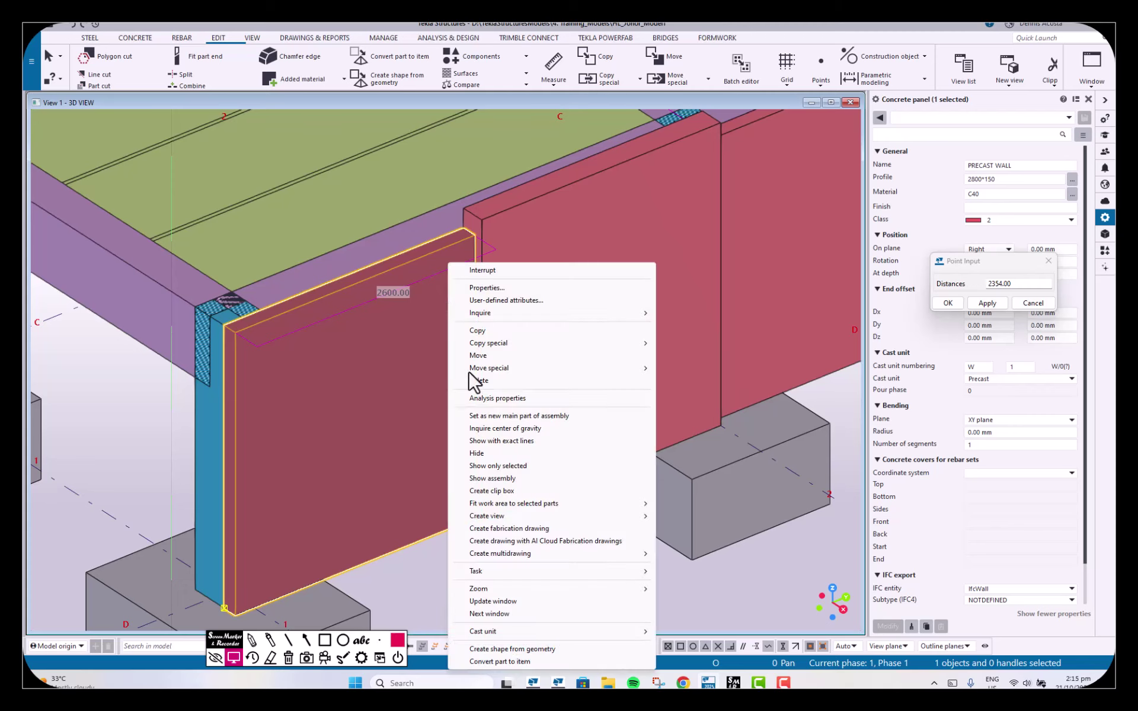
mouse_move(515, 635)
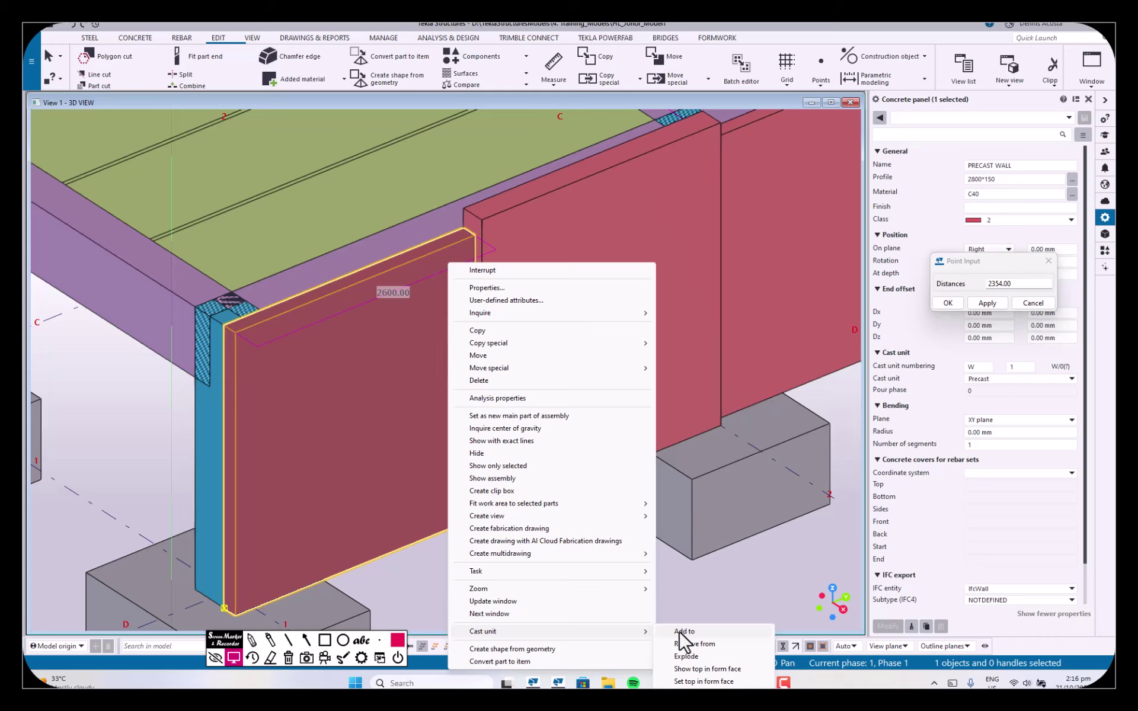
click(684, 632)
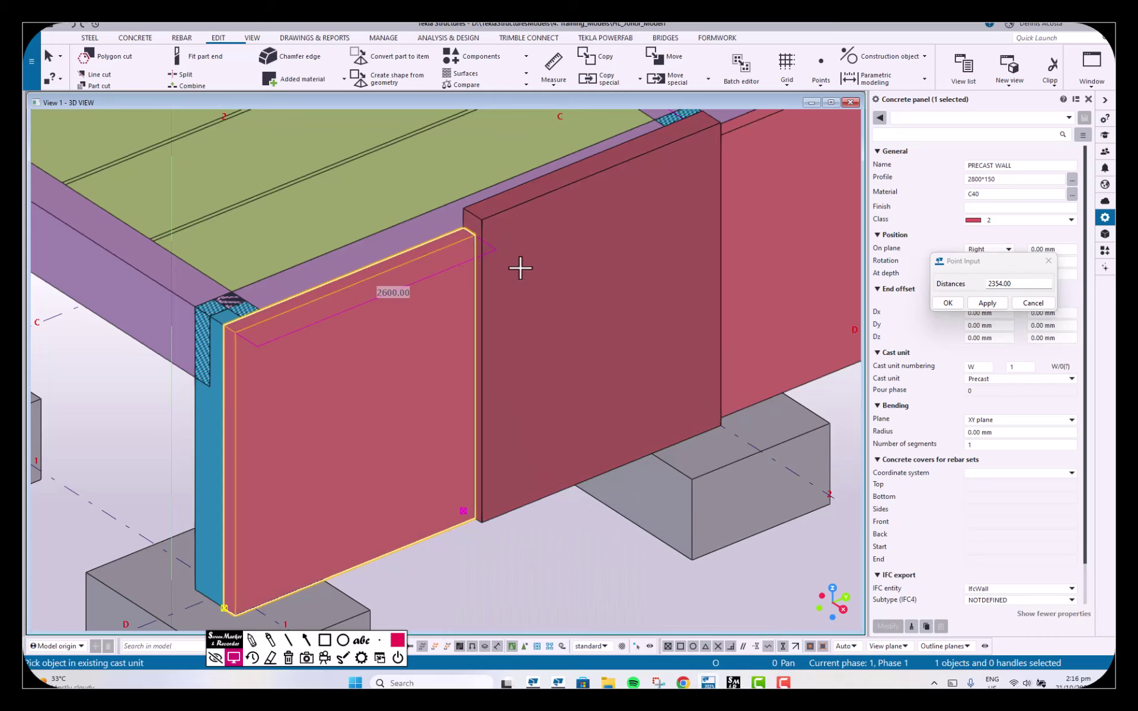
click(520, 268)
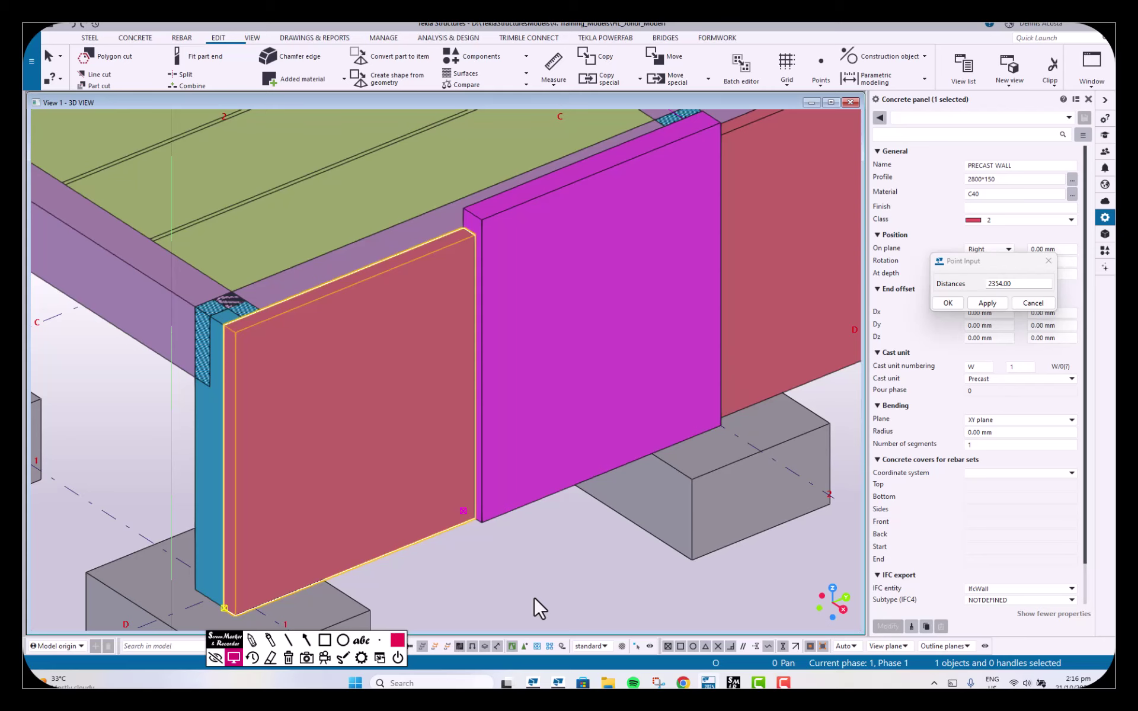
Step: Turn on assembly selection and select the cast unit containing both half panels
scroll(564, 578, down, 5)
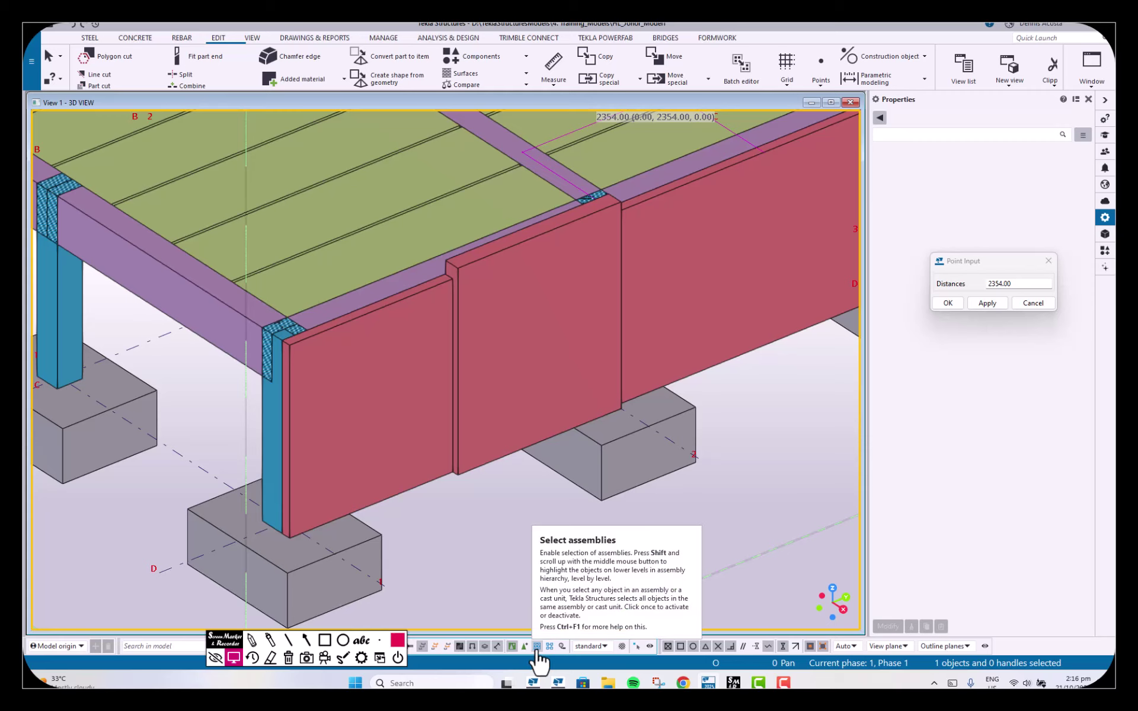
click(536, 647)
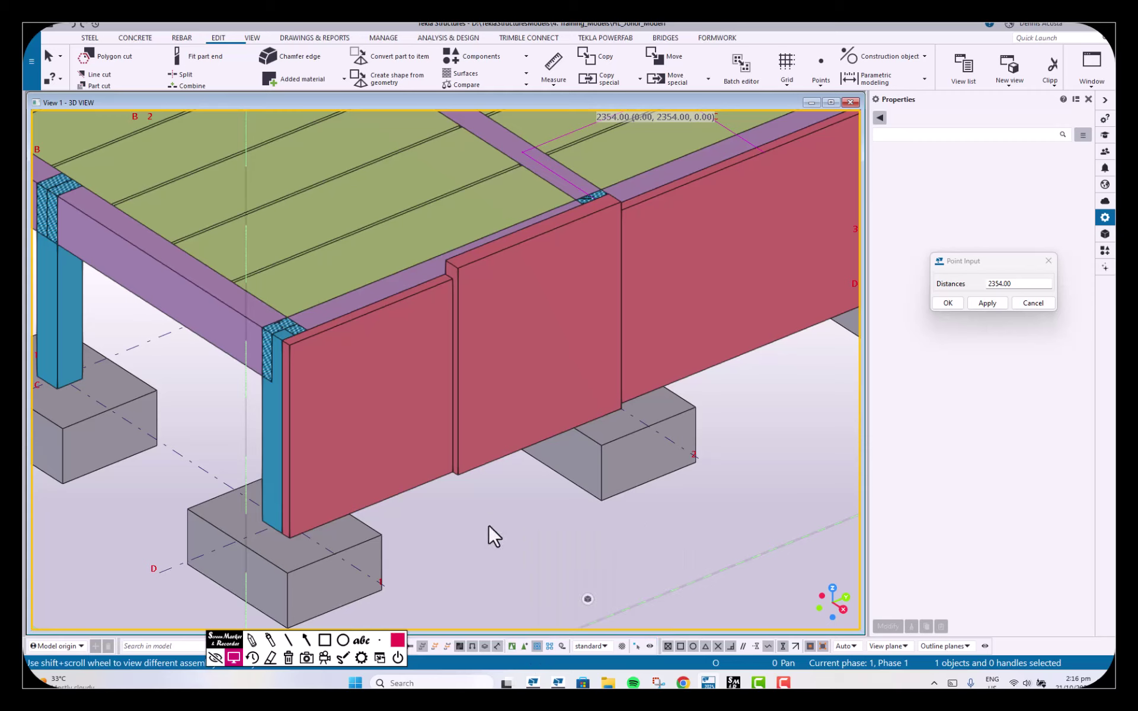
click(482, 458)
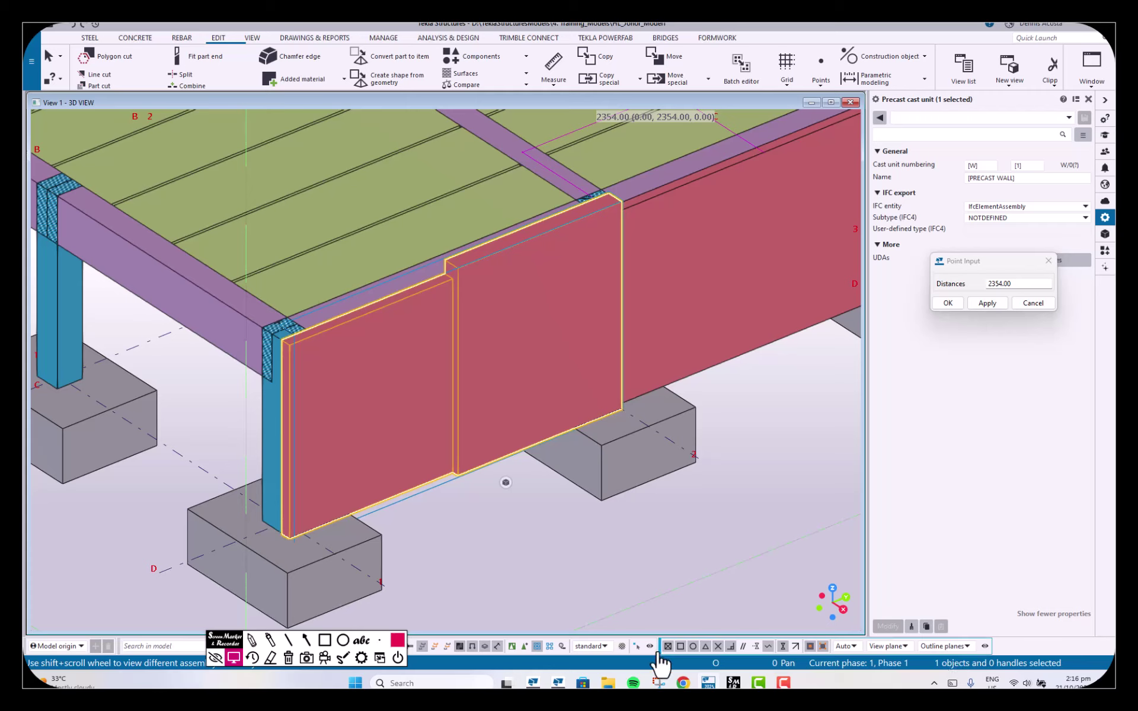
Step: Switch to component selection, clear the current selection and select only the thicker half panel beside grid 2
click(512, 647)
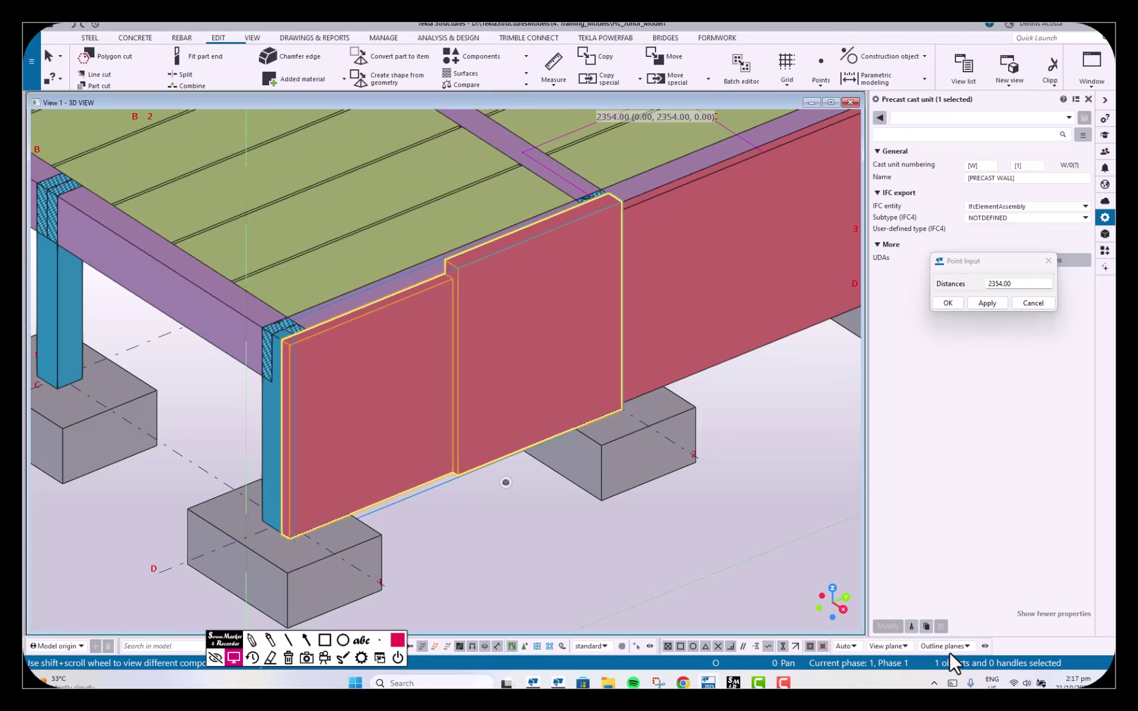
click(606, 603)
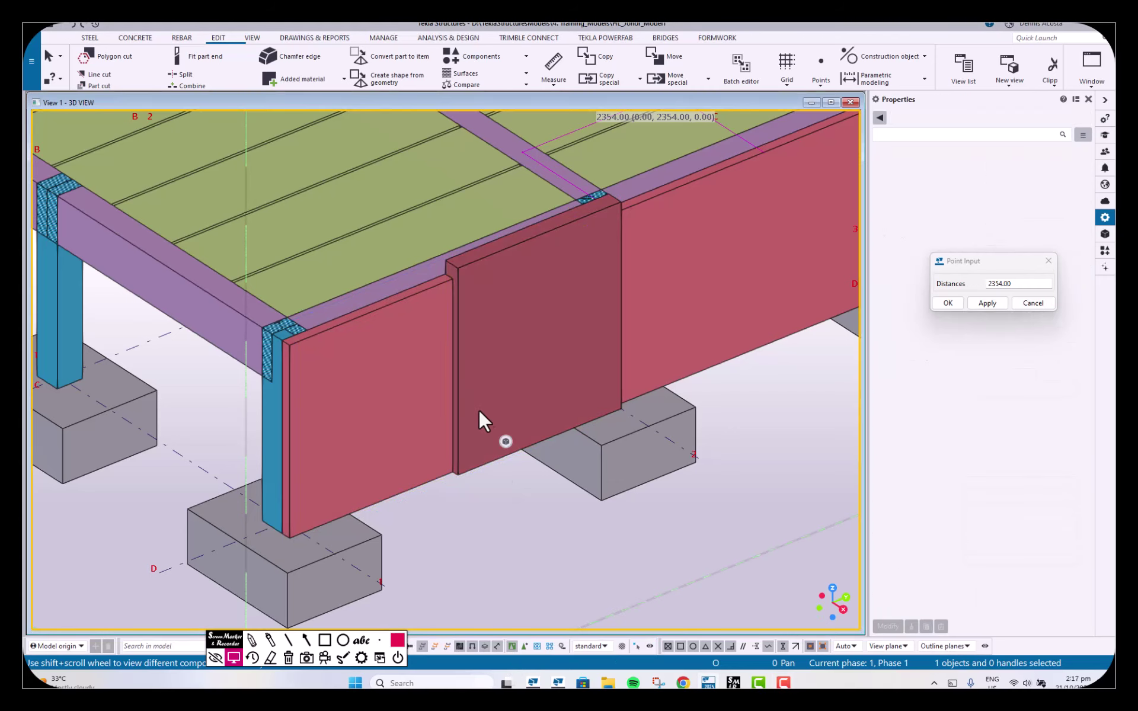
click(485, 337)
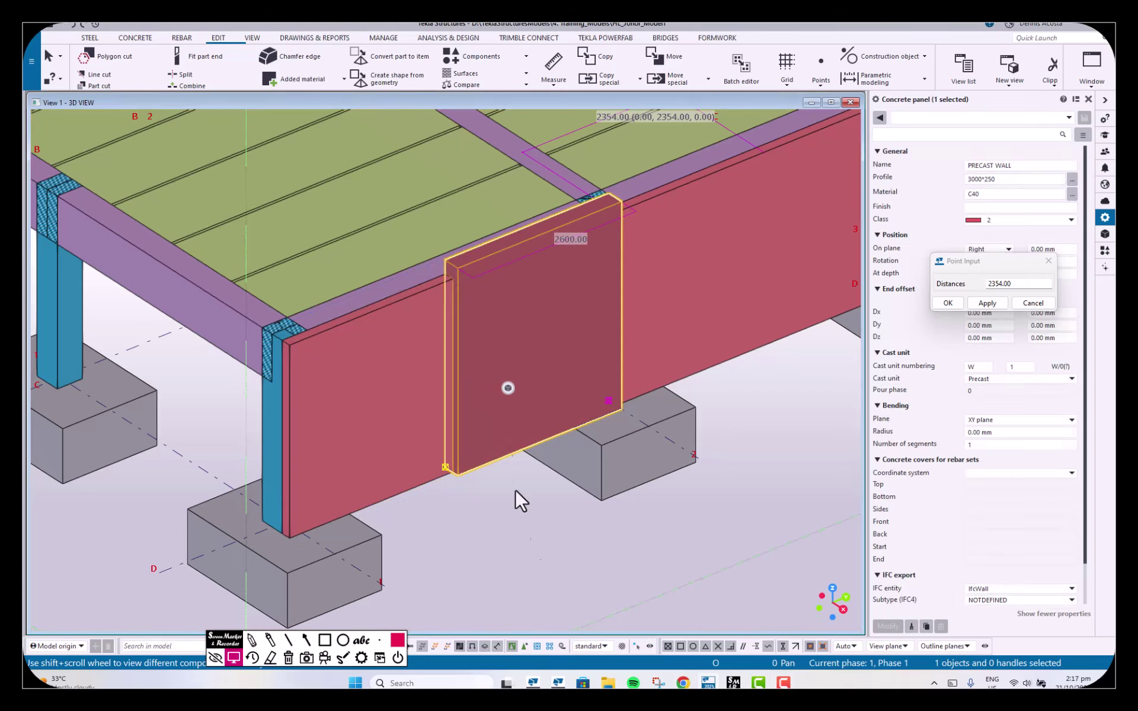
Step: Select the cast unit again as an assembly, then return to component selection and select its half panels individually
click(537, 647)
click(490, 445)
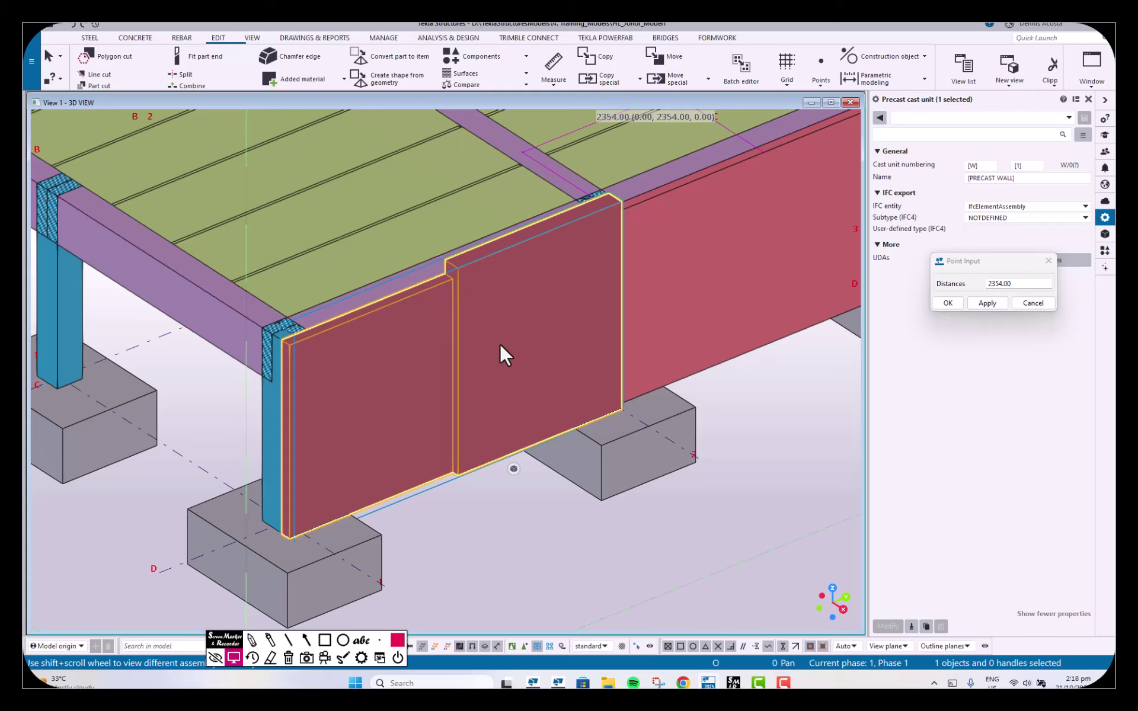
click(510, 647)
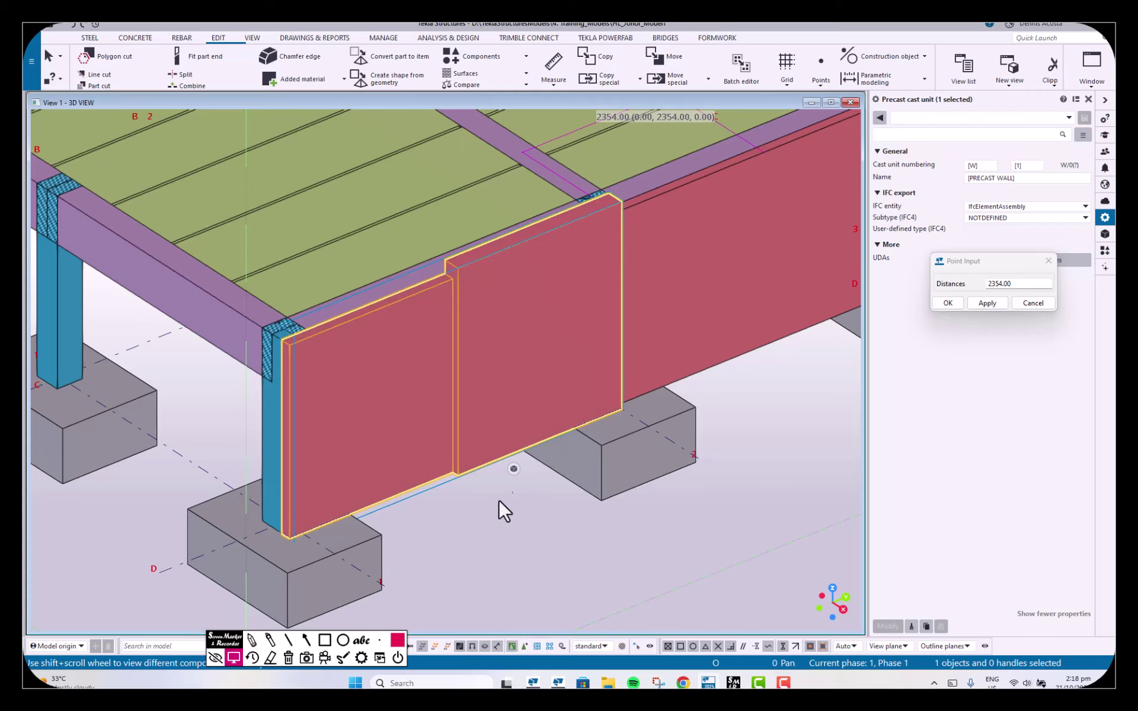
click(498, 397)
click(425, 389)
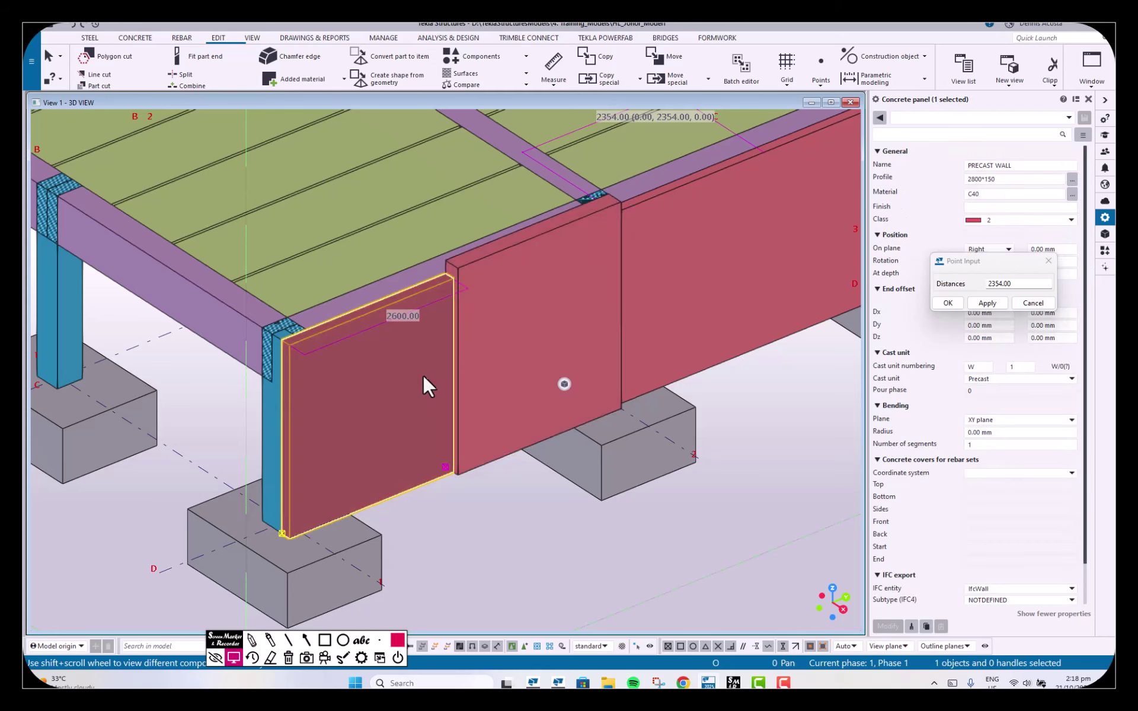
Step: Inquire the 3000*250 half panel as a part, highlight its volume in the report and close the report
click(492, 306)
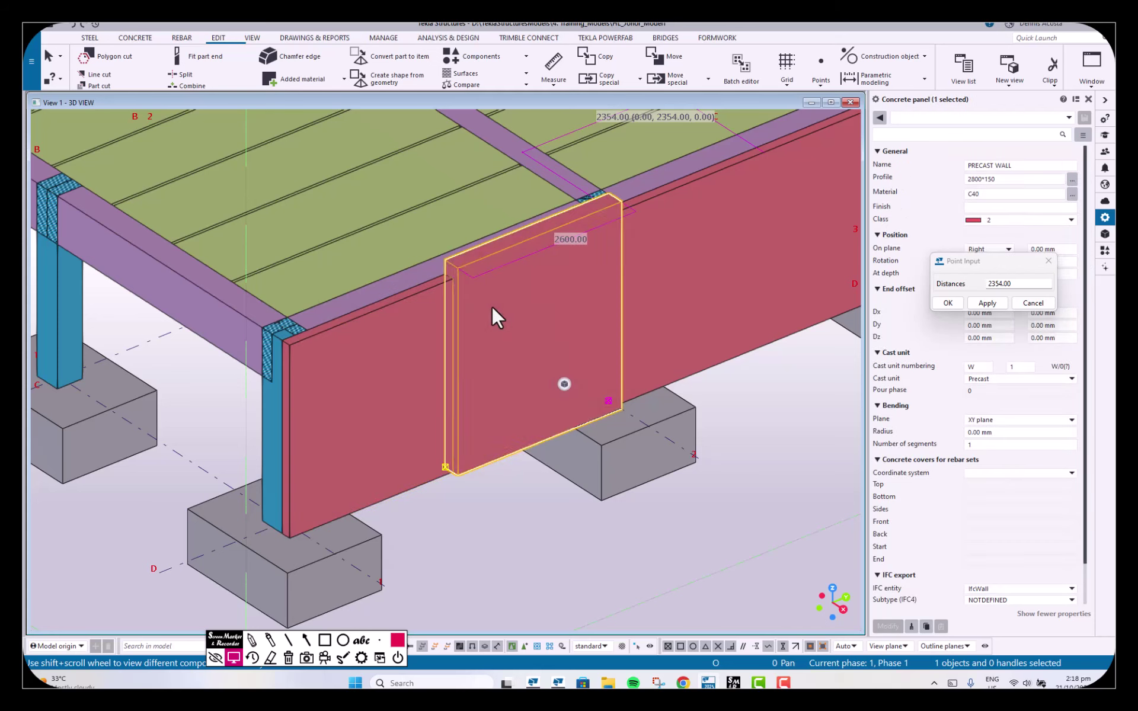
right_click(492, 306)
mouse_move(548, 314)
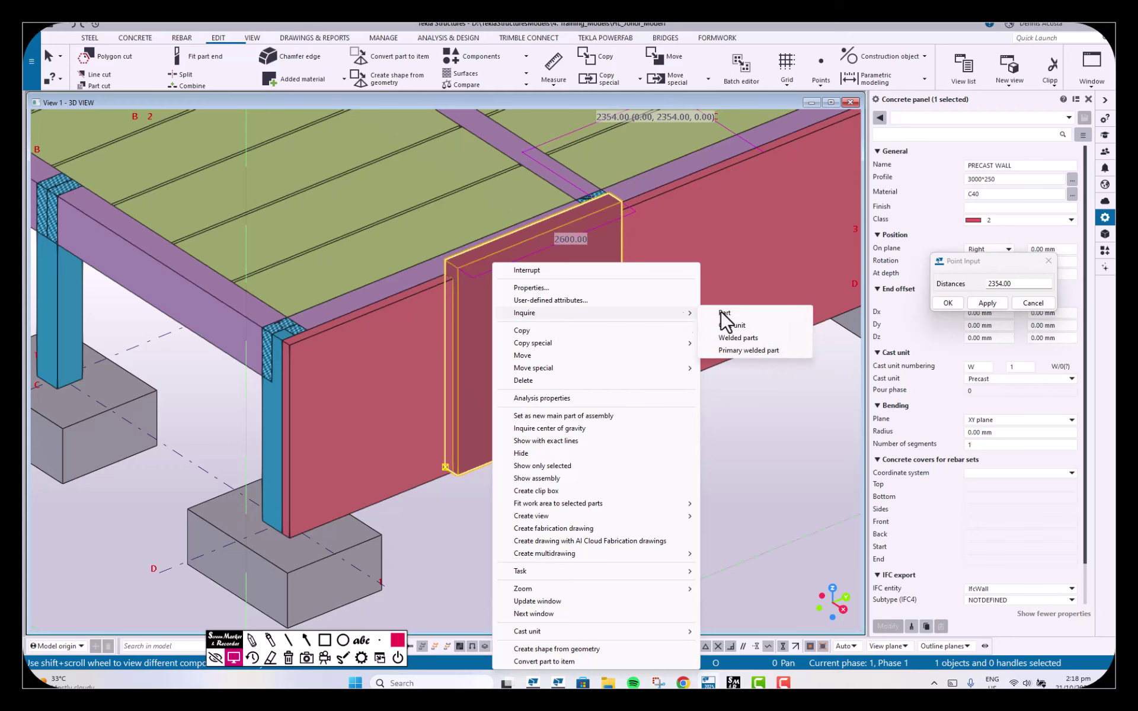
click(741, 314)
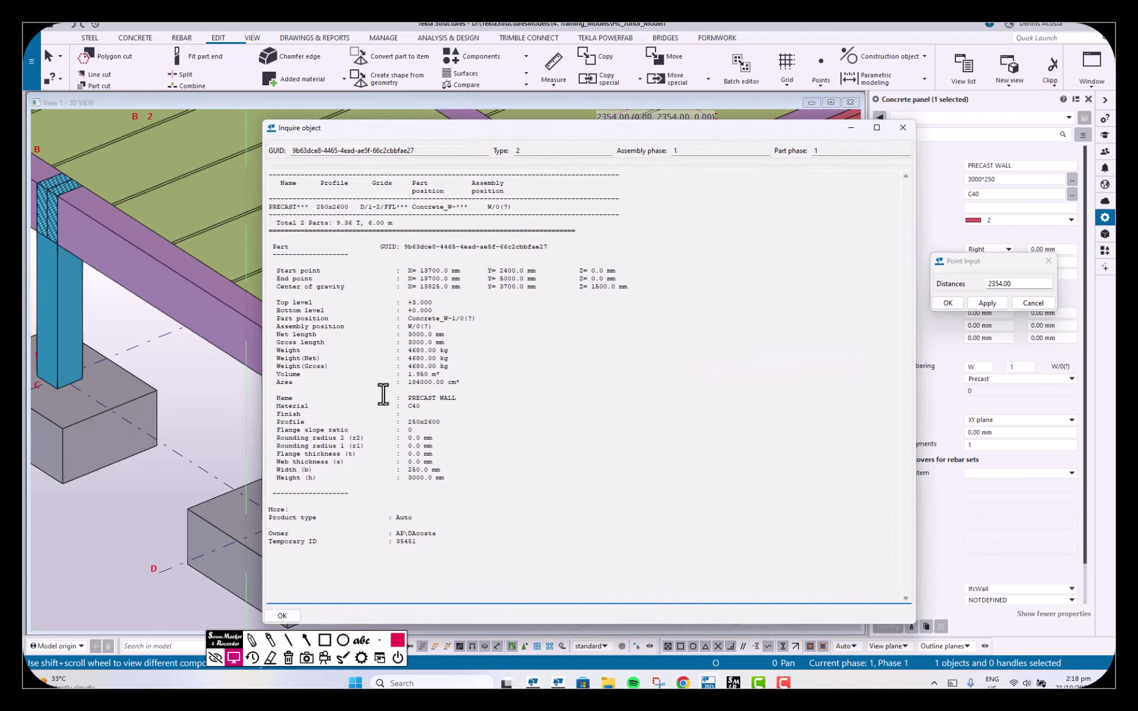
drag(464, 375, 276, 375)
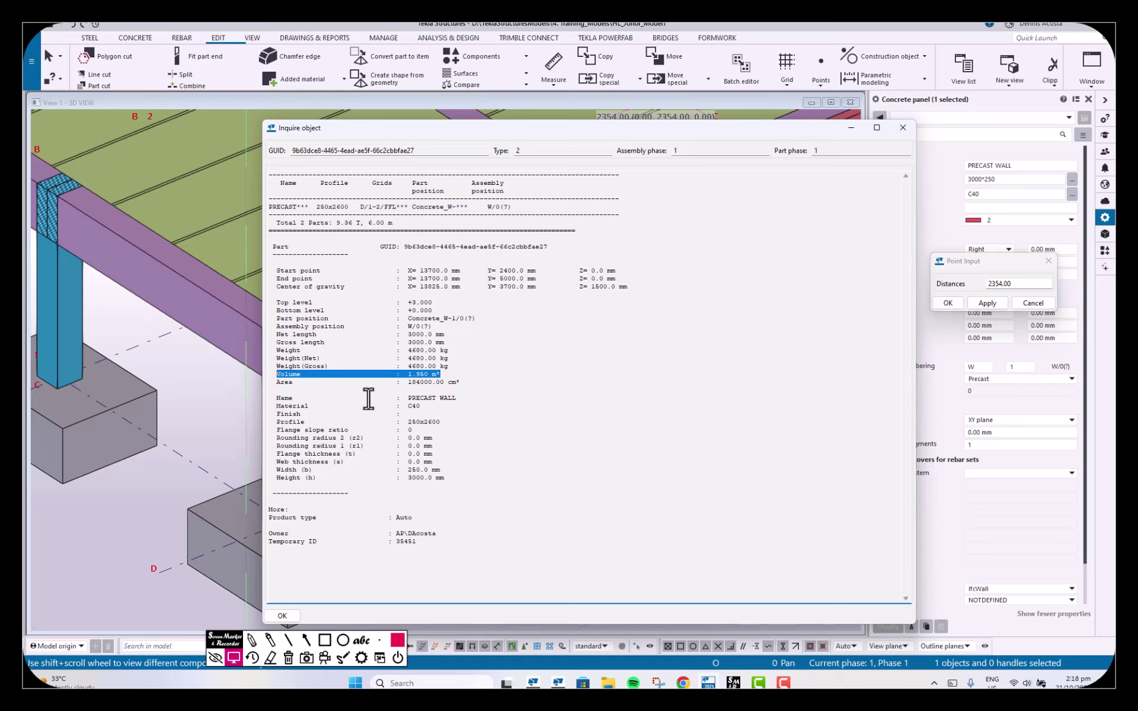
click(903, 128)
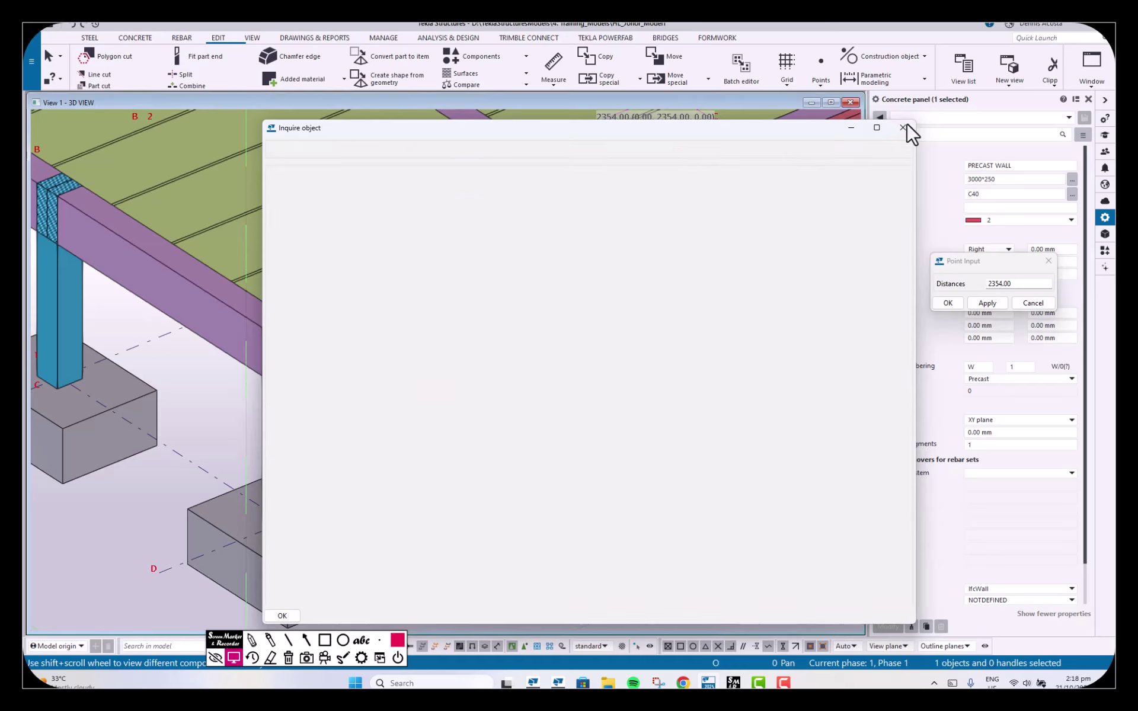
Step: Inquire the cast unit of the thicker half panel, highlight its total volume and close the report
right_click(529, 286)
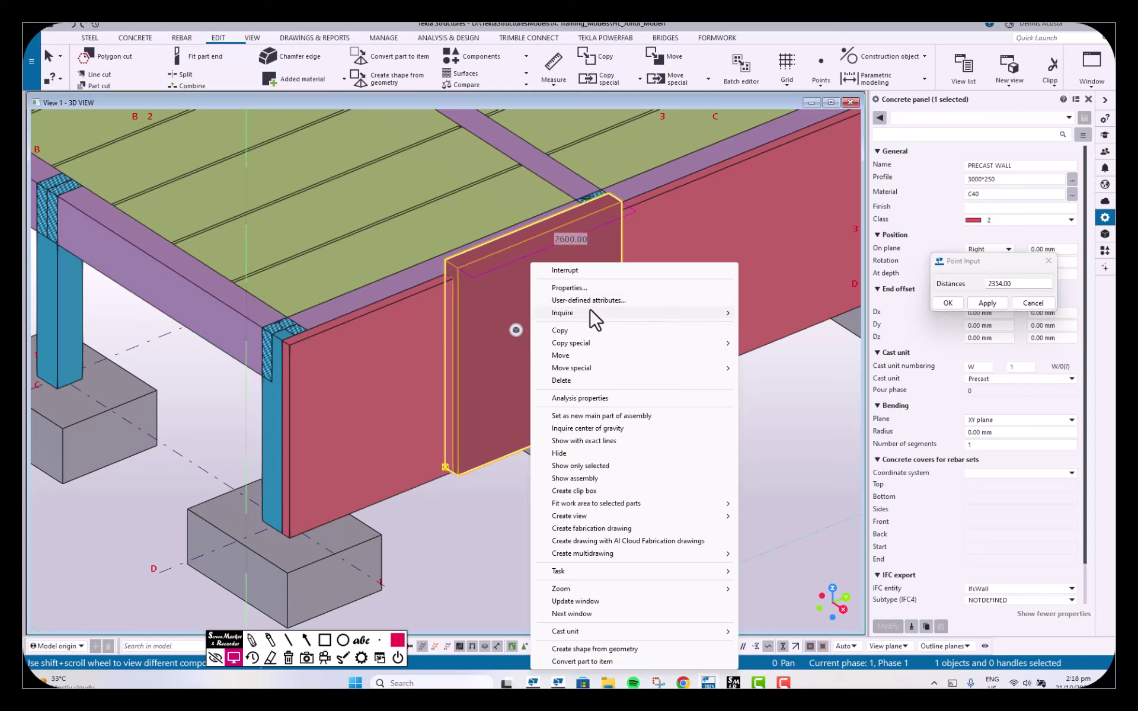
mouse_move(590, 314)
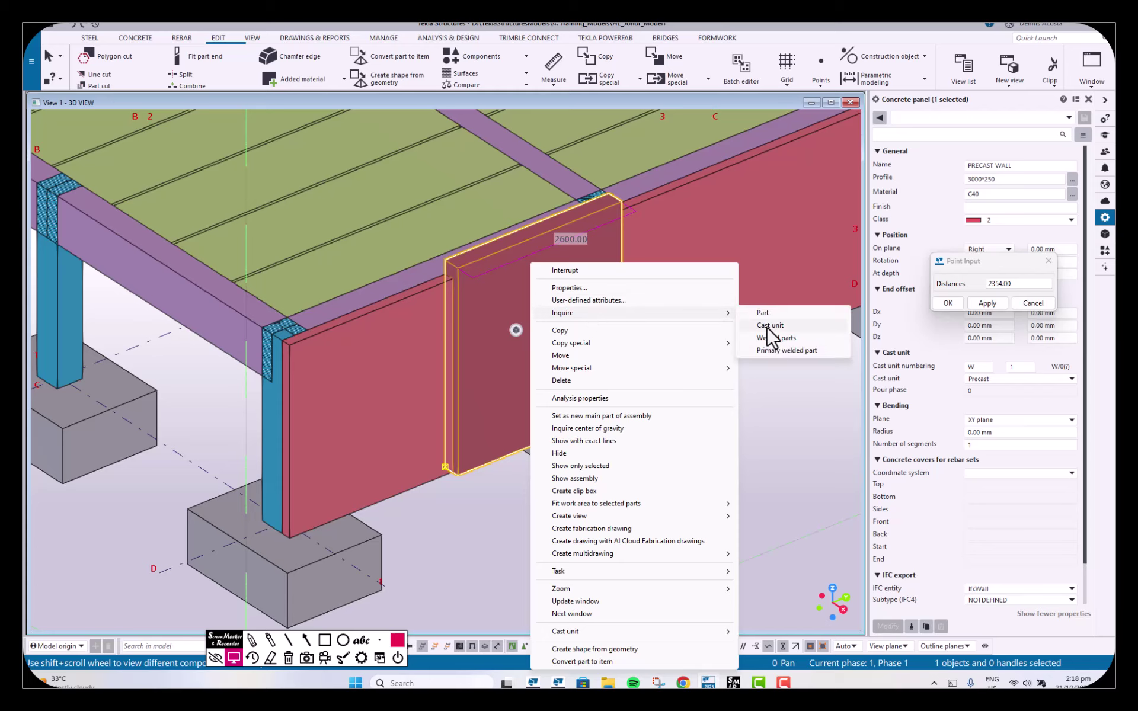
click(769, 326)
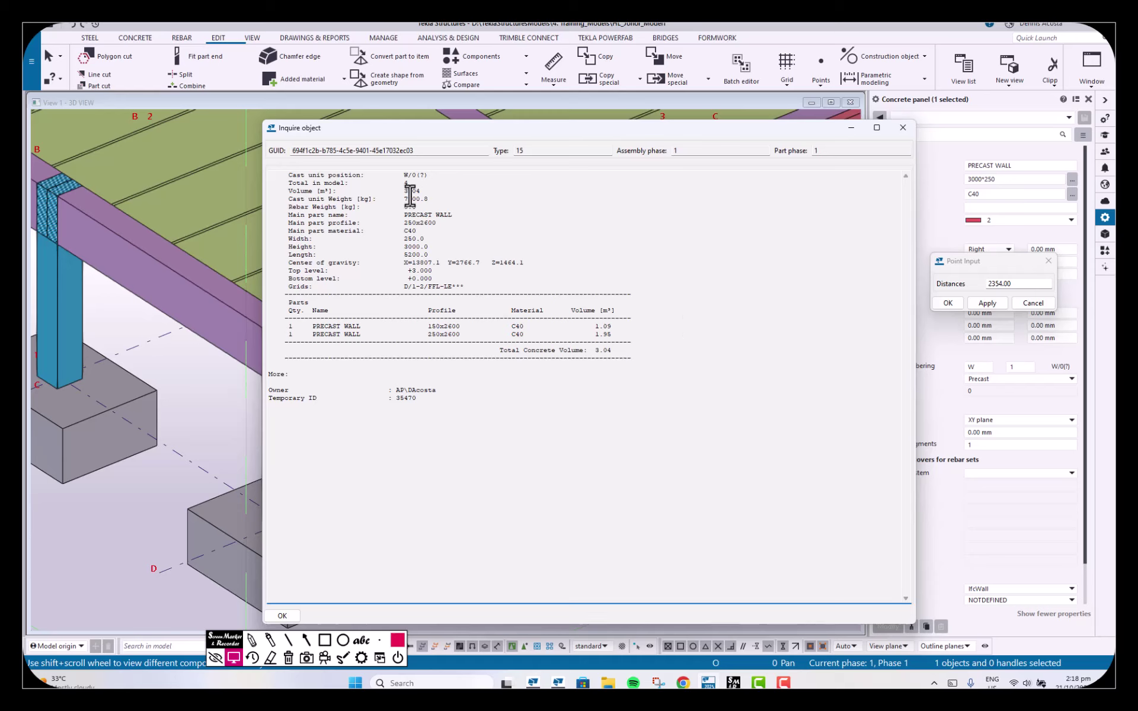
drag(431, 190, 269, 191)
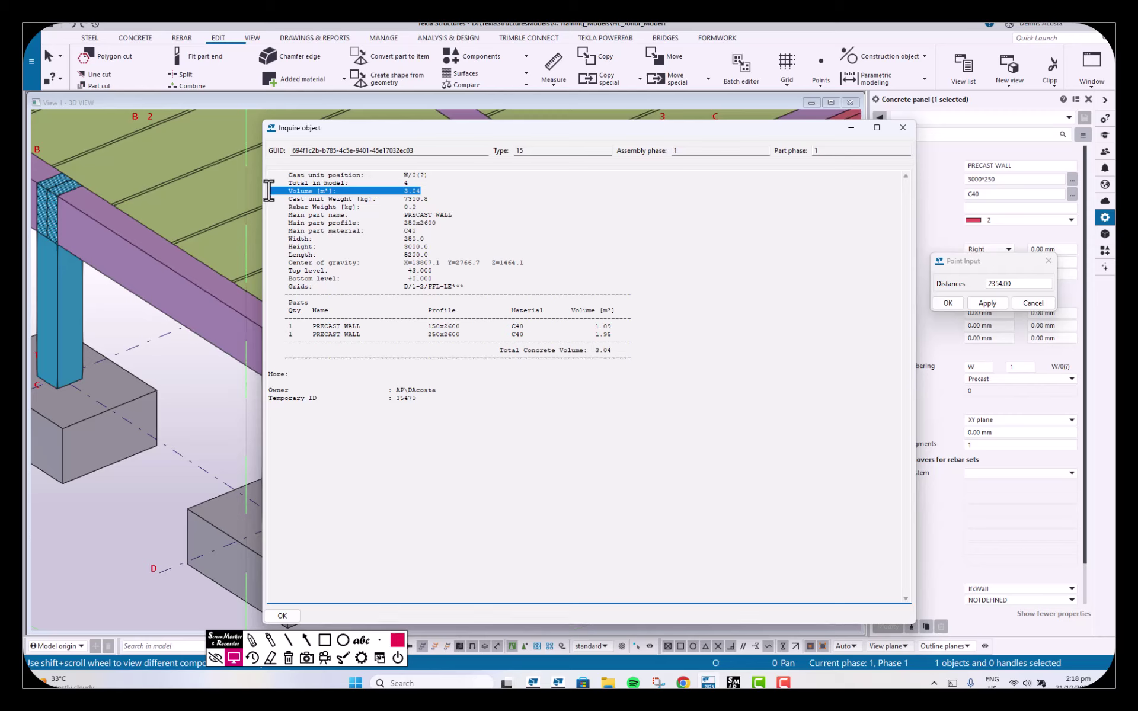
click(902, 128)
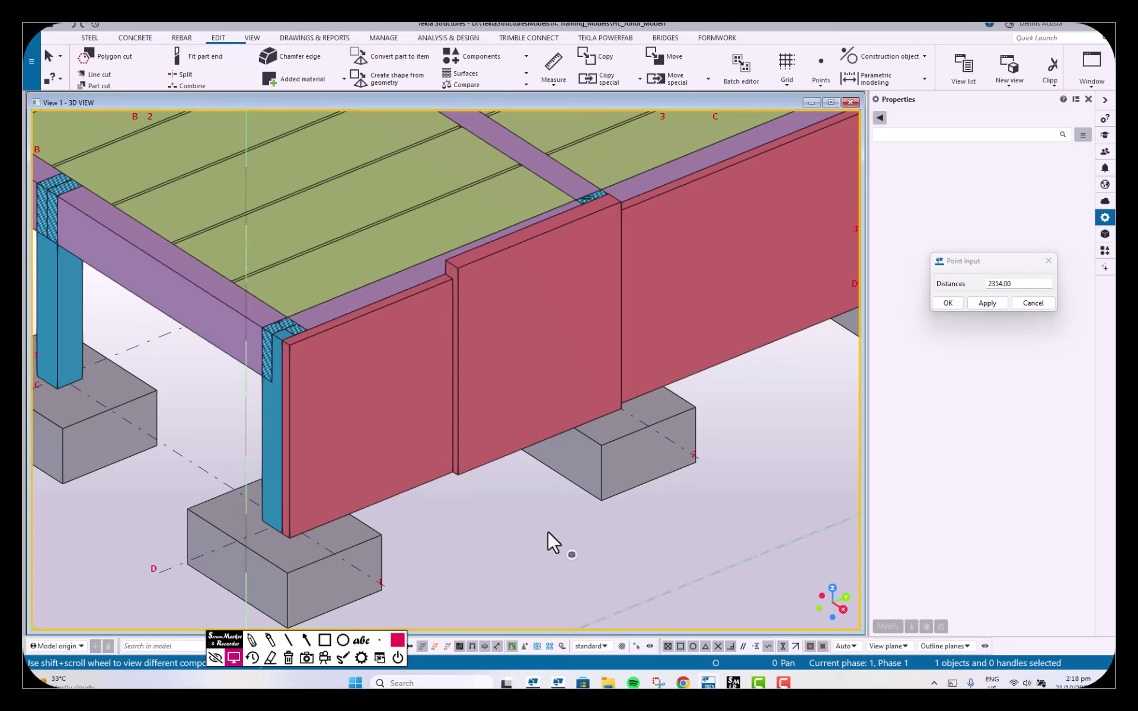
Step: Undo the cast unit addition, the profile change and the midpoint split of the panel between grids 1 and 2
key(ctrl+z)
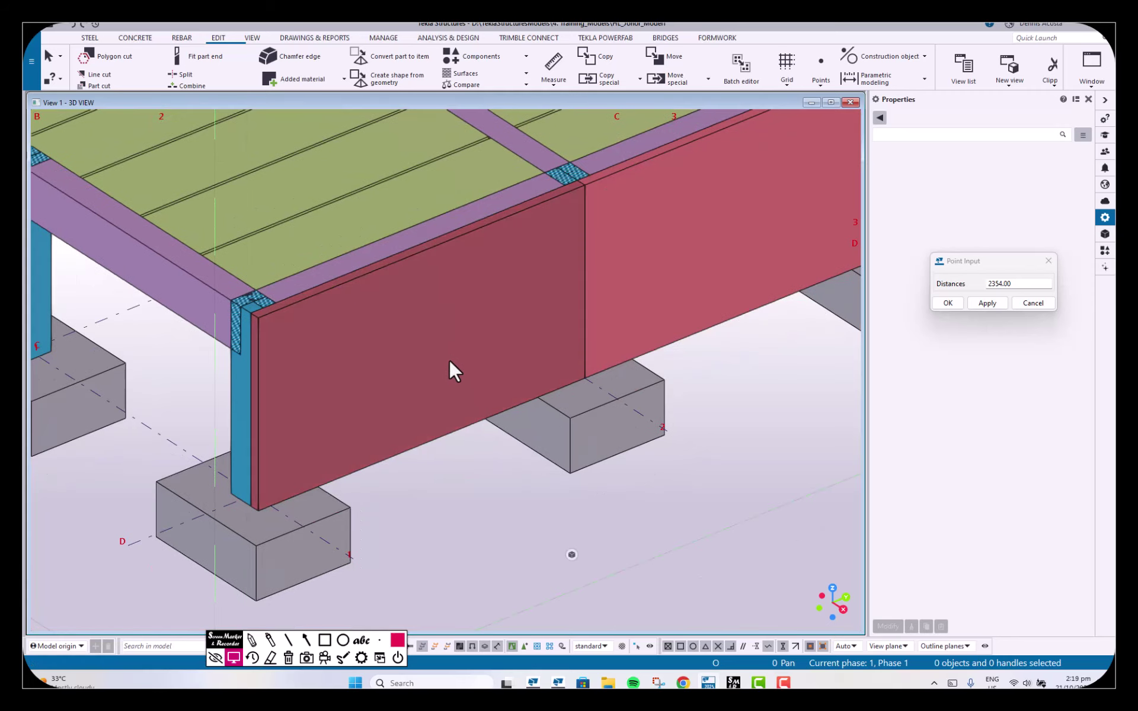
click(448, 359)
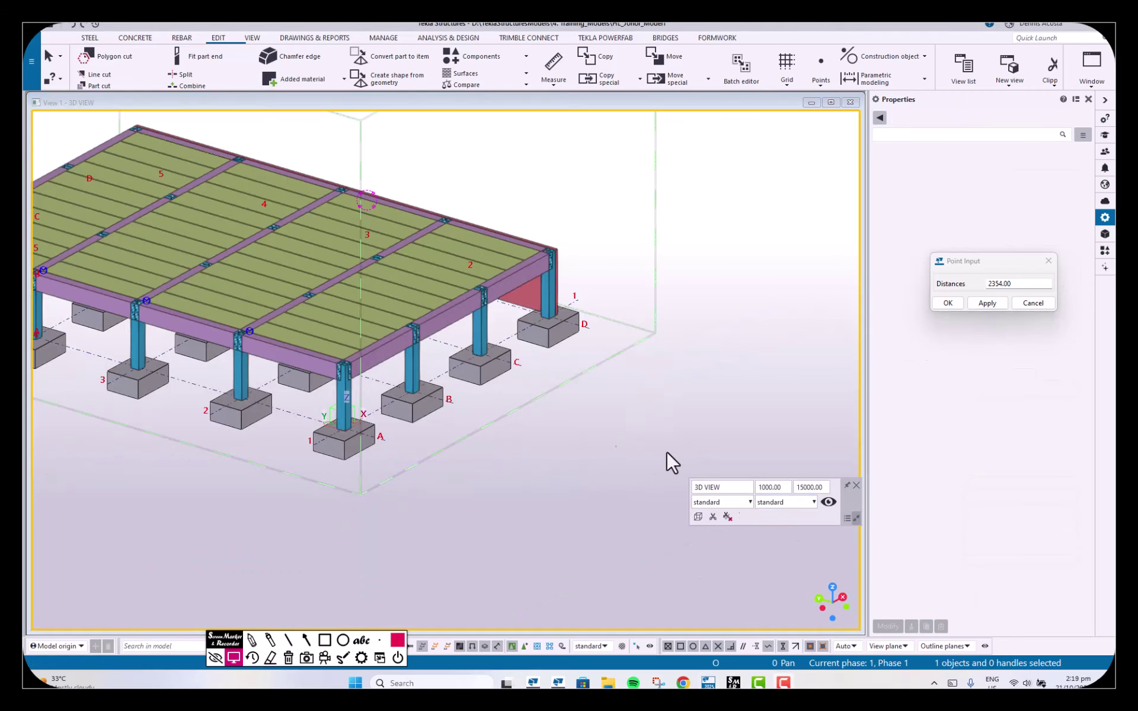
middle_drag(475, 413, 595, 485)
scroll(595, 485, down, 3)
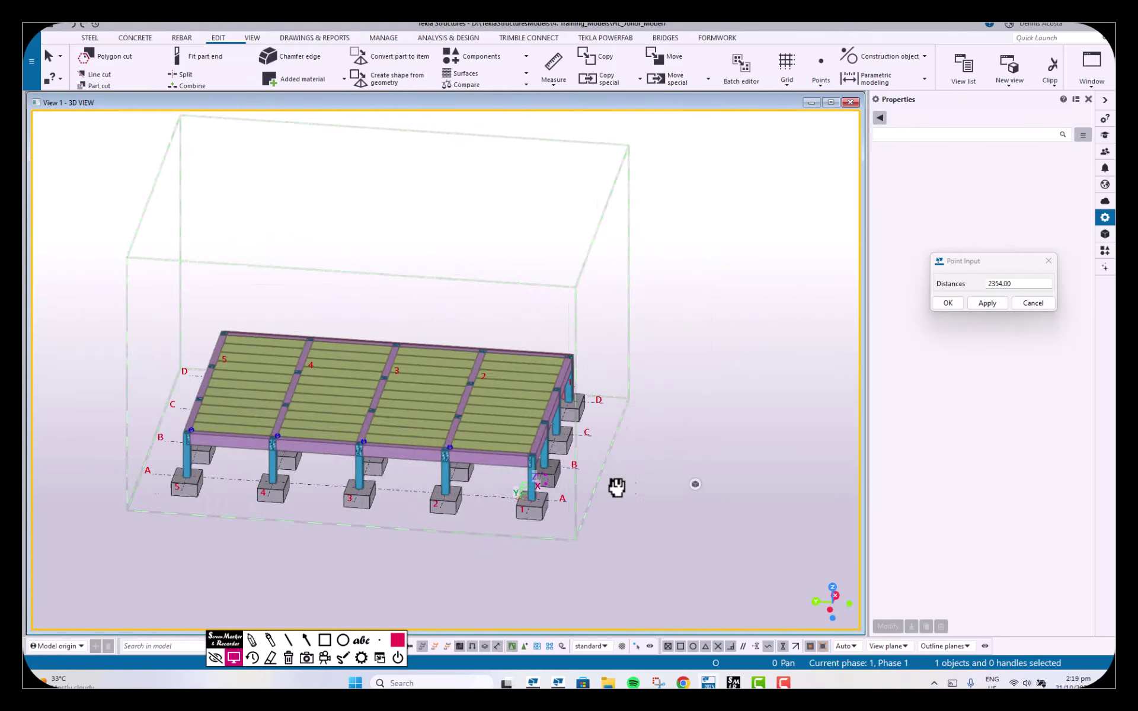